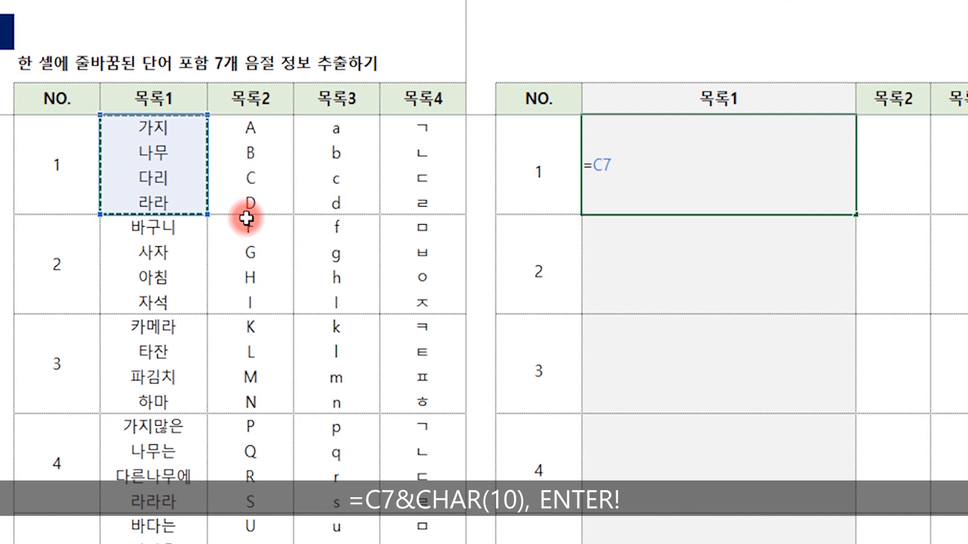
Complete the formula =C7&CHAR(10) in cell I7, the first 목록1 cell of the second table.
{"action": "type", "text": "&"}
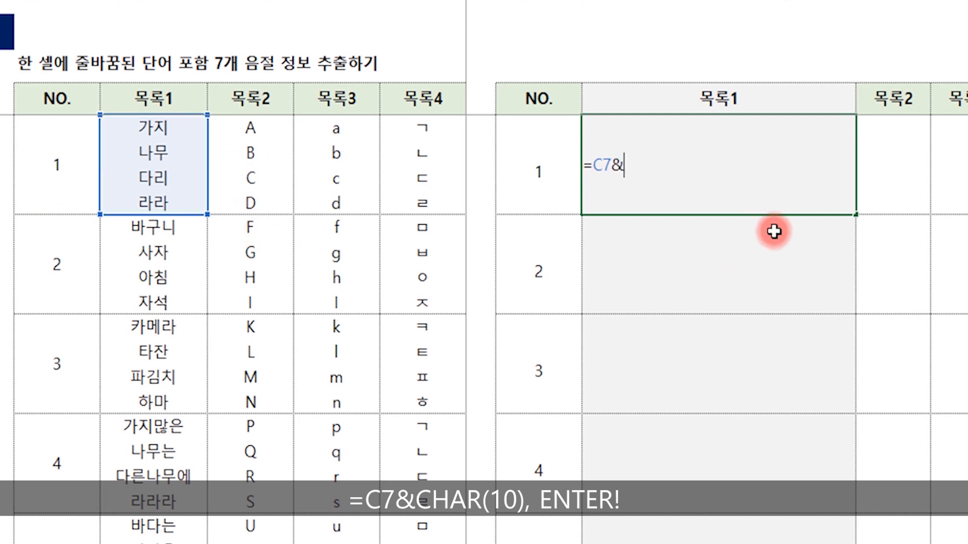
{"action": "type", "text": "char"}
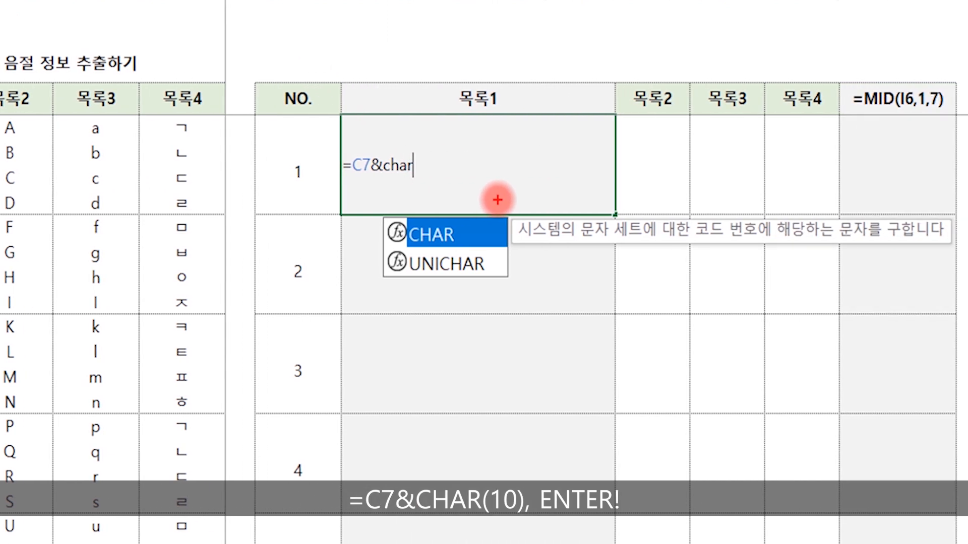
{"action": "mouse_move", "coordinate": [445, 252]}
{"action": "left_mouse_down"}
{"action": "mouse_move", "coordinate": [607, 272]}
{"action": "mouse_move", "coordinate": [905, 256]}
{"action": "left_mouse_up"}
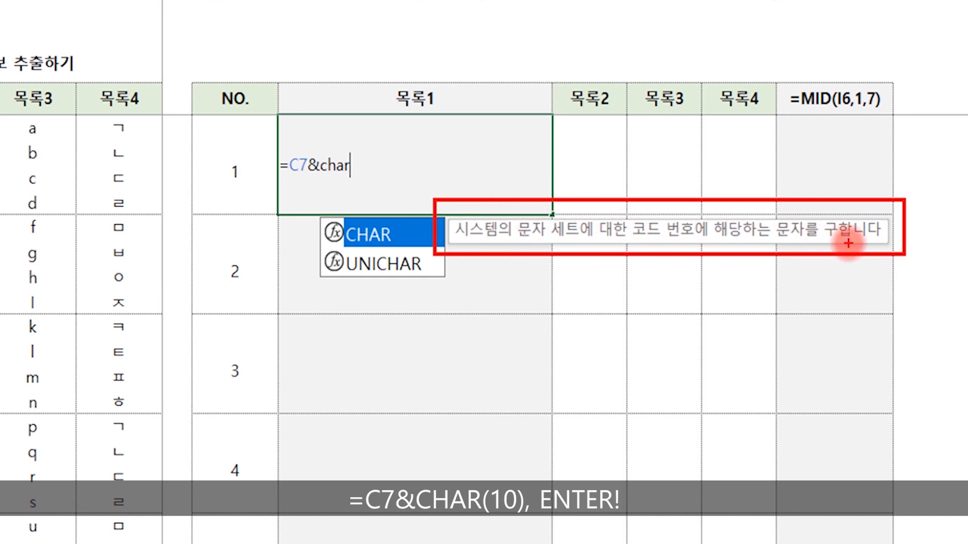
{"action": "key", "text": "Escape"}
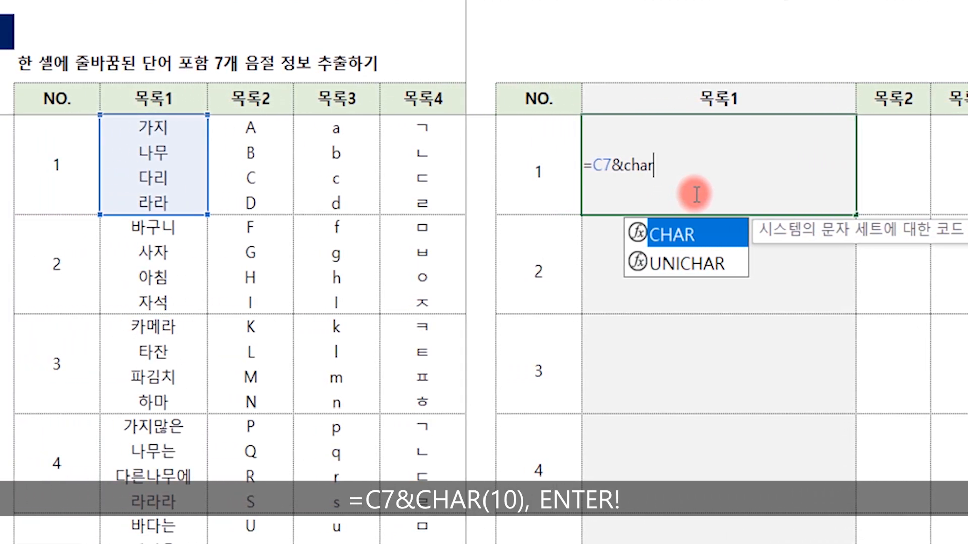
{"action": "type", "text": "(10"}
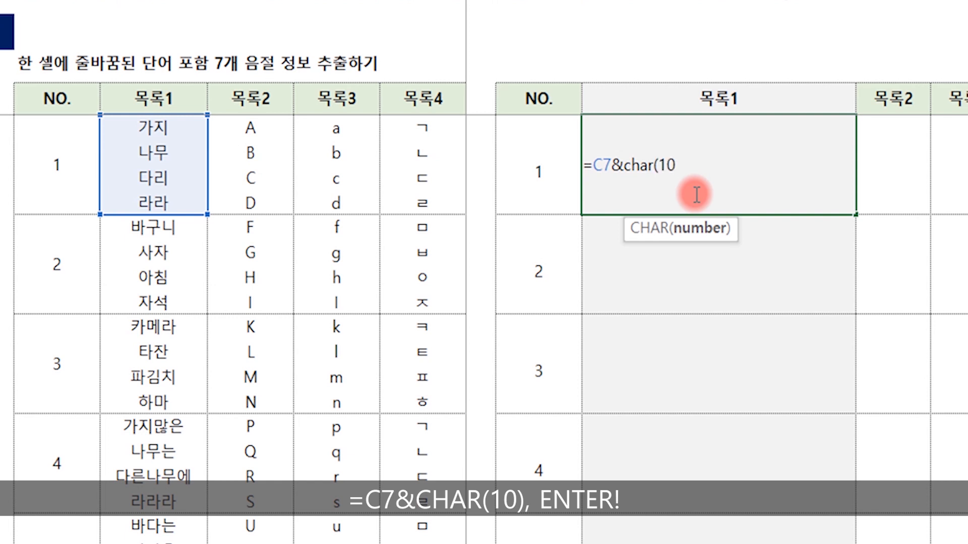
{"action": "type", "text": ")"}
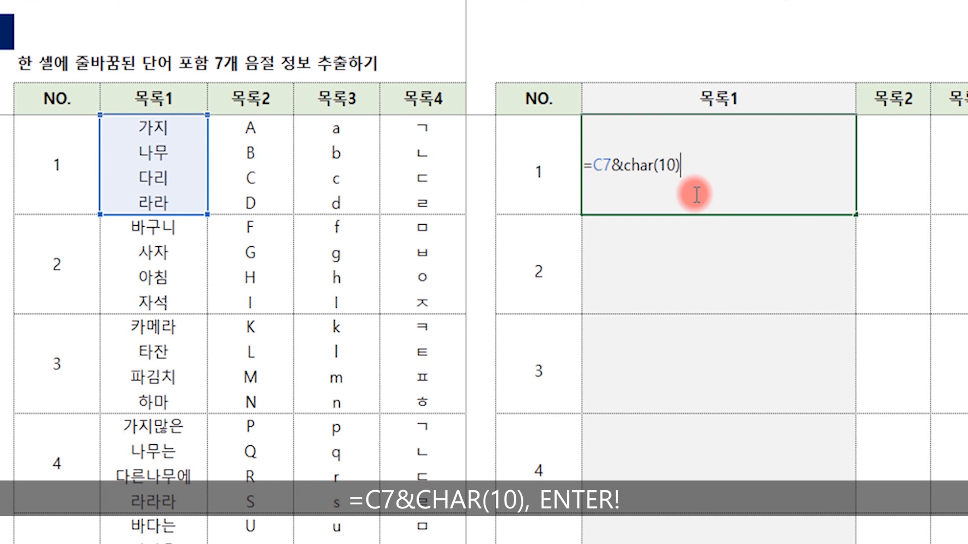
{"action": "key", "text": "Return"}
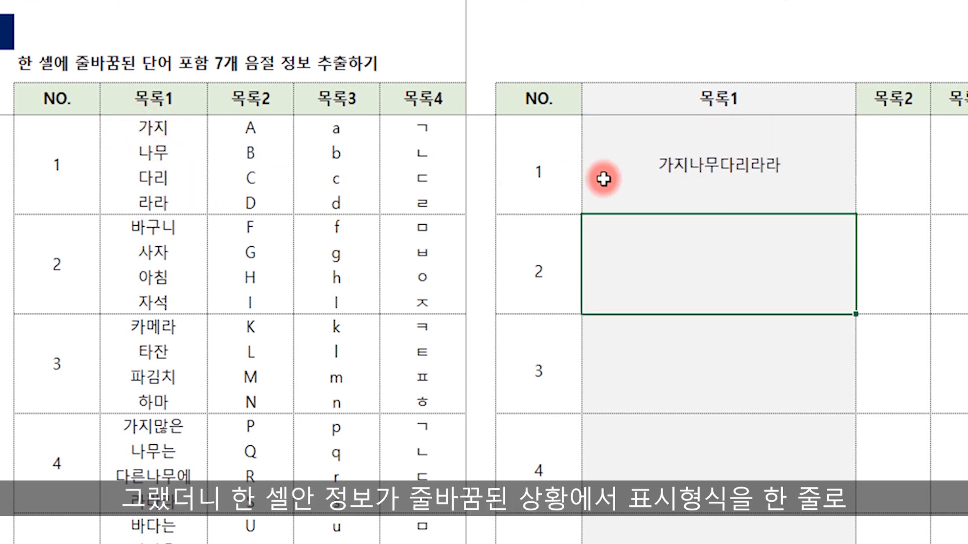
Fill the I7 formula across to the 목록2, 목록3 and 목록4 columns (J7:L7) without formatting.
{"action": "left_click", "coordinate": [790, 169]}
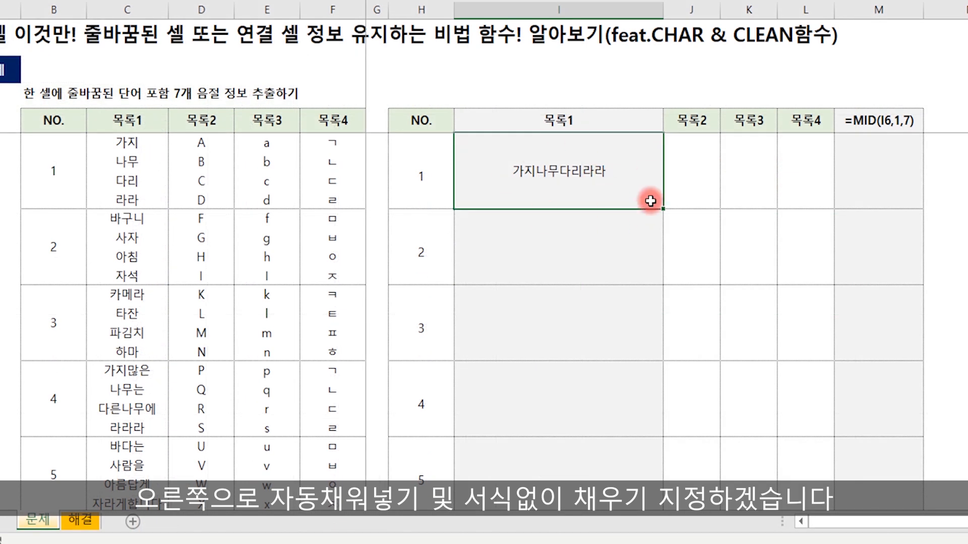
{"action": "left_click_drag", "start_coordinate": [664, 209], "coordinate": [823, 214]}
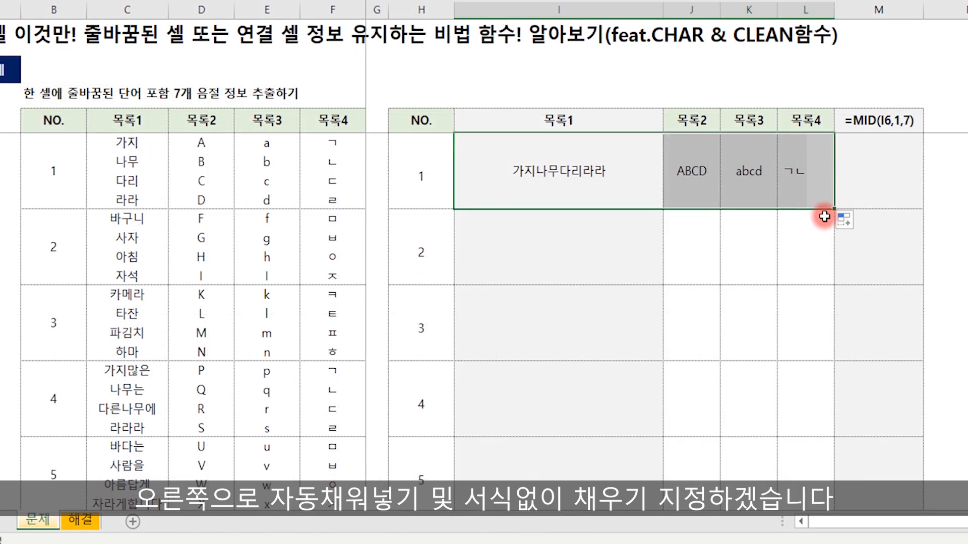
{"action": "left_click", "coordinate": [845, 224]}
{"action": "left_click", "coordinate": [885, 287]}
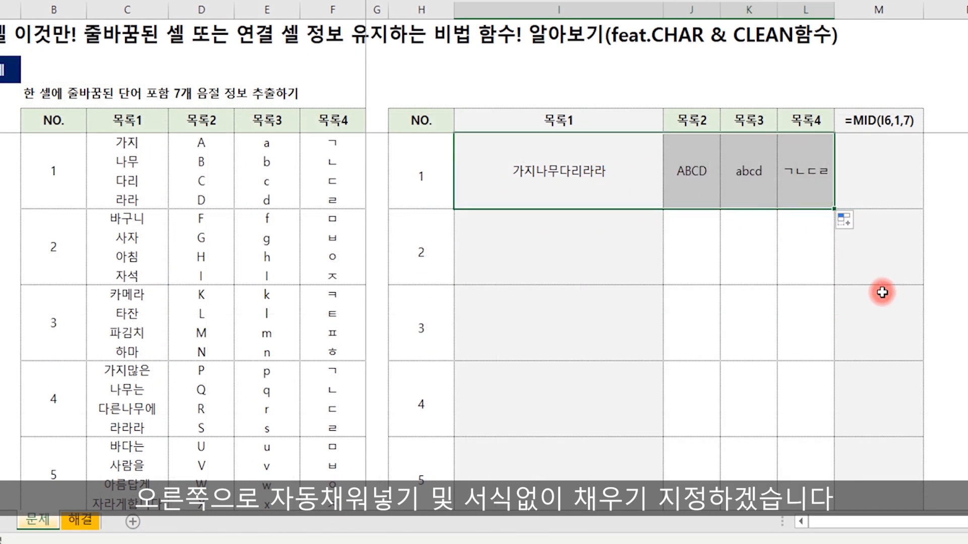
{"action": "left_click", "coordinate": [789, 305]}
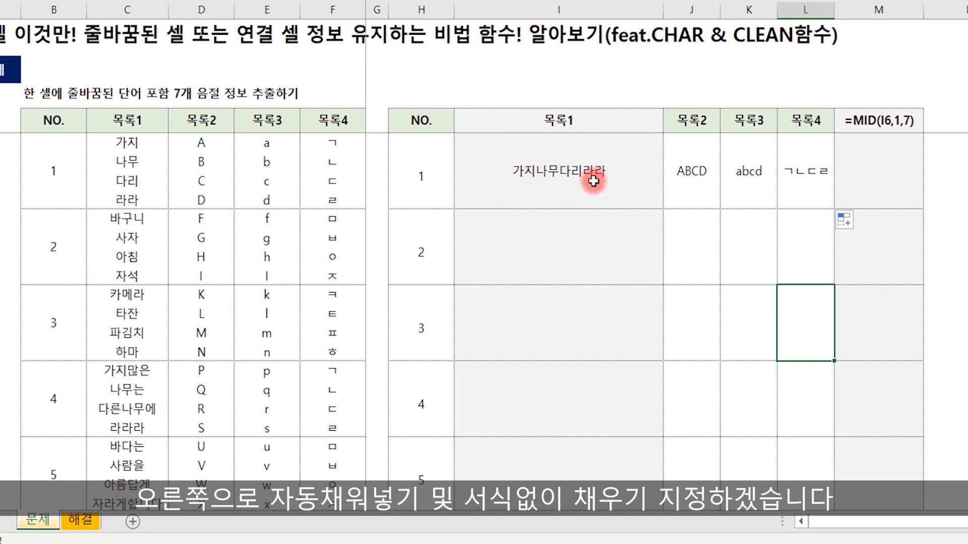
Fill the formulas in I7:L7 down the remaining rows of the second table without formatting.
{"action": "left_click_drag", "start_coordinate": [593, 178], "coordinate": [798, 180]}
{"action": "double_click", "coordinate": [834, 208]}
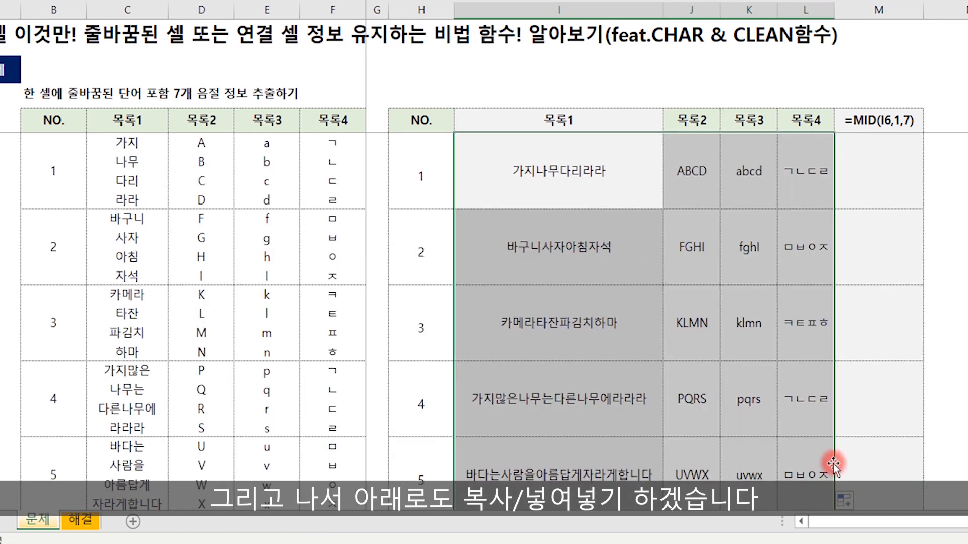
{"action": "left_click", "coordinate": [849, 501]}
{"action": "left_click", "coordinate": [890, 475]}
{"action": "left_click", "coordinate": [763, 337]}
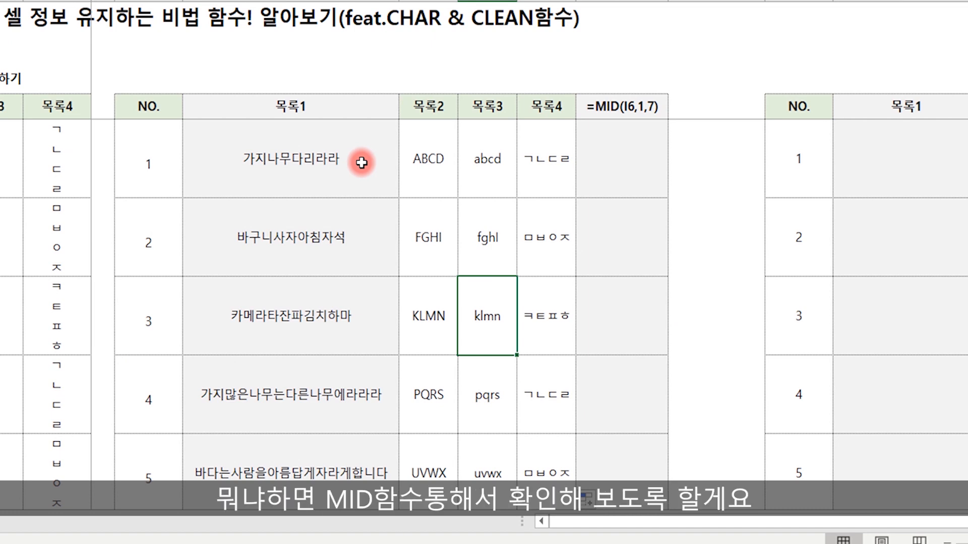
Enter the formula =MID(I7,1,7) in cell M7 to extract seven characters from the first 목록1 result.
{"action": "left_click", "coordinate": [629, 157]}
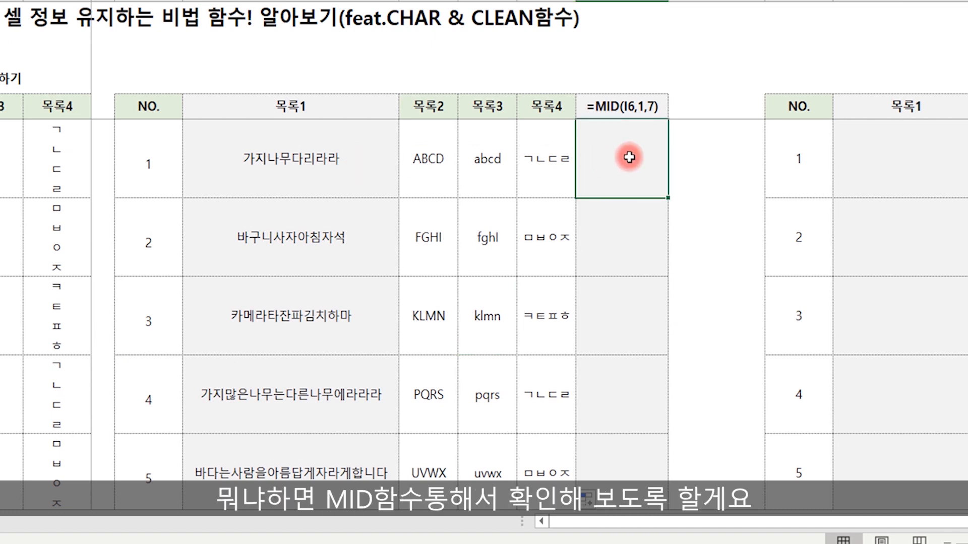
{"action": "type", "text": "="}
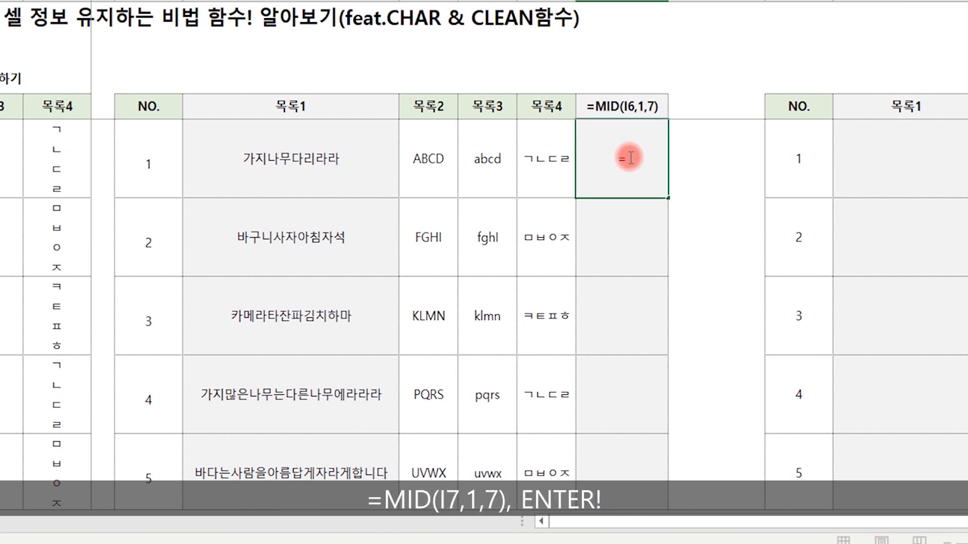
{"action": "type", "text": "mid("}
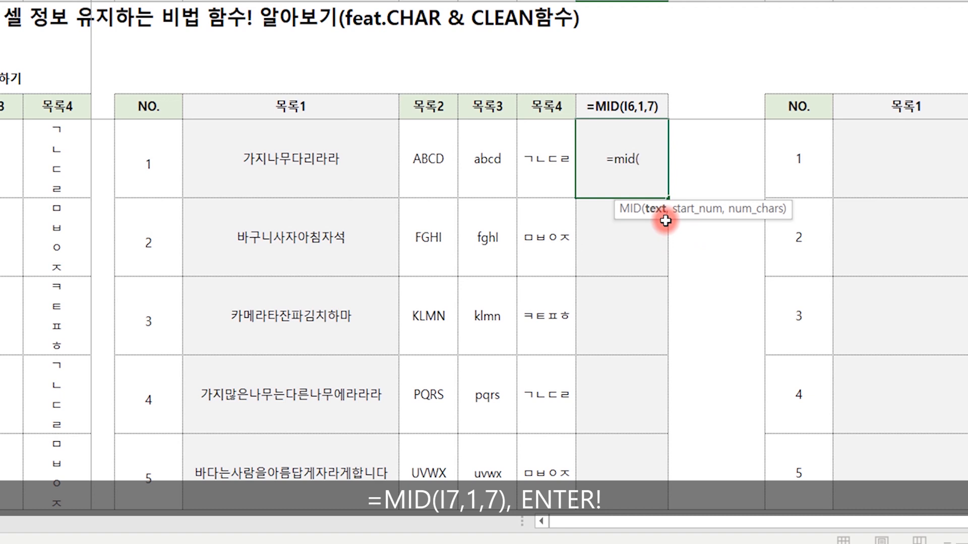
{"action": "left_click", "coordinate": [280, 171]}
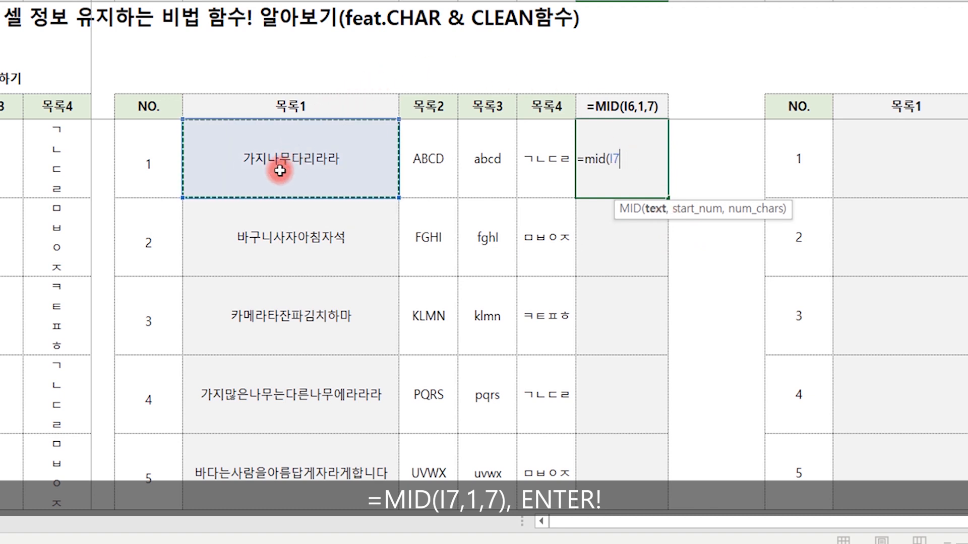
{"action": "type", "text": ",1"}
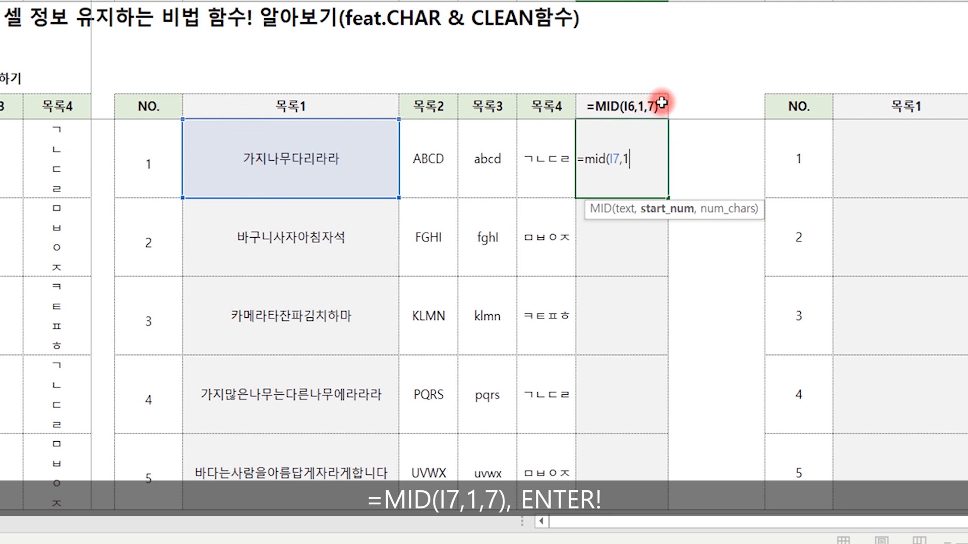
{"action": "type", "text": ",7"}
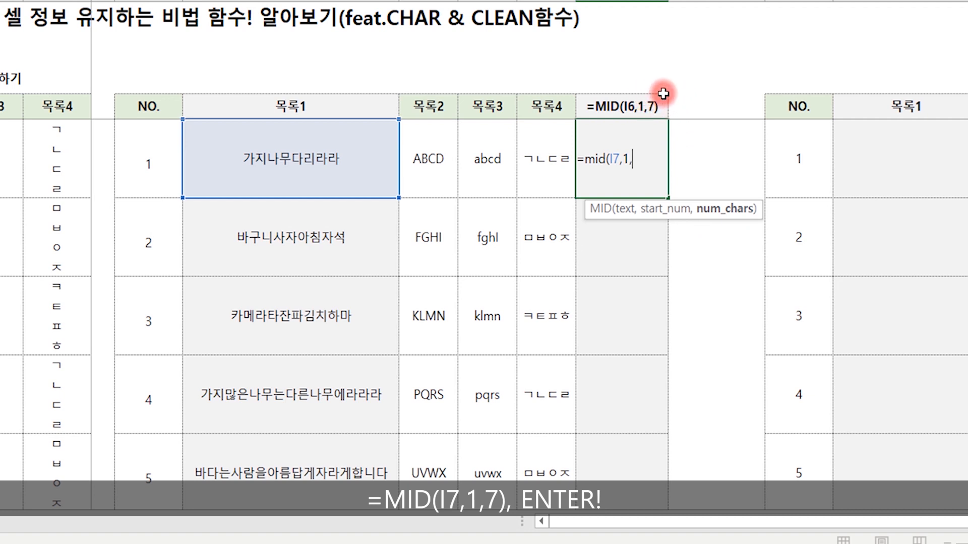
{"action": "key", "text": "Return"}
{"action": "left_click", "coordinate": [665, 135]}
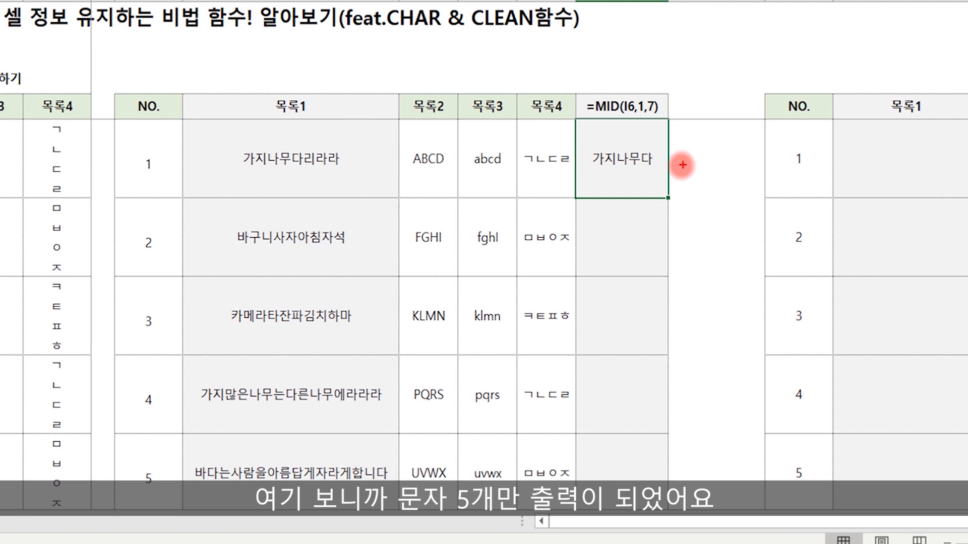
{"action": "left_click_drag", "start_coordinate": [588, 171], "coordinate": [657, 172]}
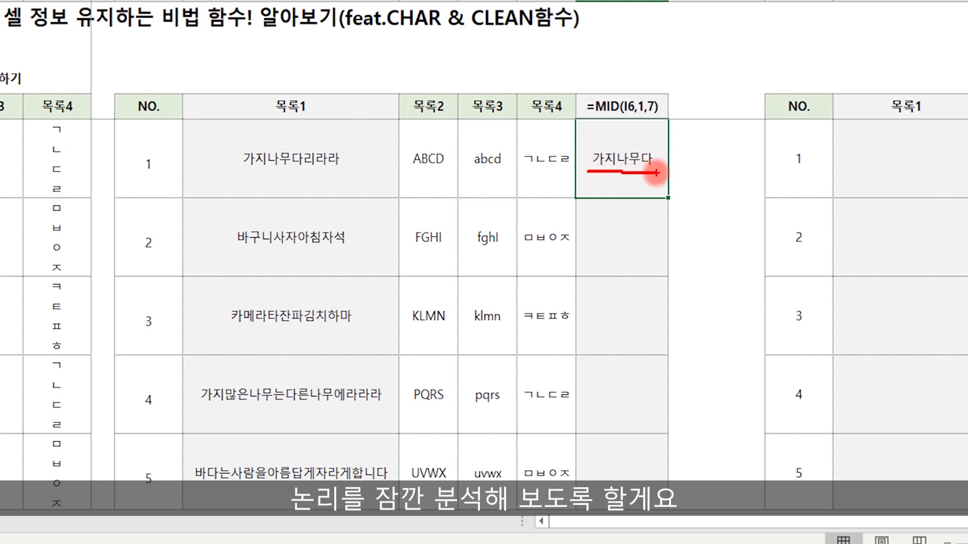
{"action": "left_click_drag", "start_coordinate": [222, 179], "coordinate": [354, 177]}
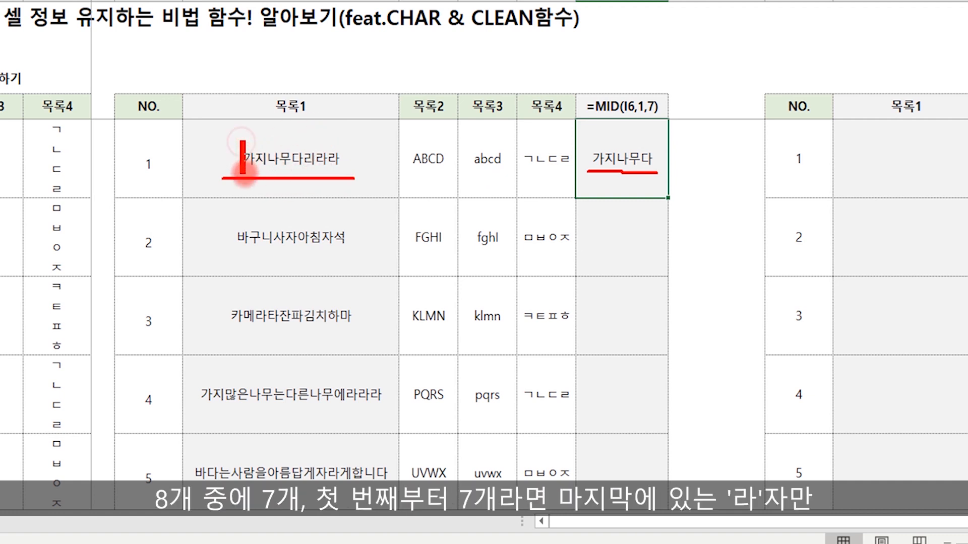
{"action": "mouse_move", "coordinate": [241, 142]}
{"action": "left_mouse_down"}
{"action": "mouse_move", "coordinate": [253, 175]}
{"action": "mouse_move", "coordinate": [291, 177]}
{"action": "mouse_move", "coordinate": [326, 174]}
{"action": "mouse_move", "coordinate": [349, 151]}
{"action": "mouse_move", "coordinate": [451, 106]}
{"action": "mouse_move", "coordinate": [588, 135]}
{"action": "mouse_move", "coordinate": [580, 151]}
{"action": "mouse_move", "coordinate": [592, 151]}
{"action": "mouse_move", "coordinate": [589, 138]}
{"action": "left_mouse_up"}
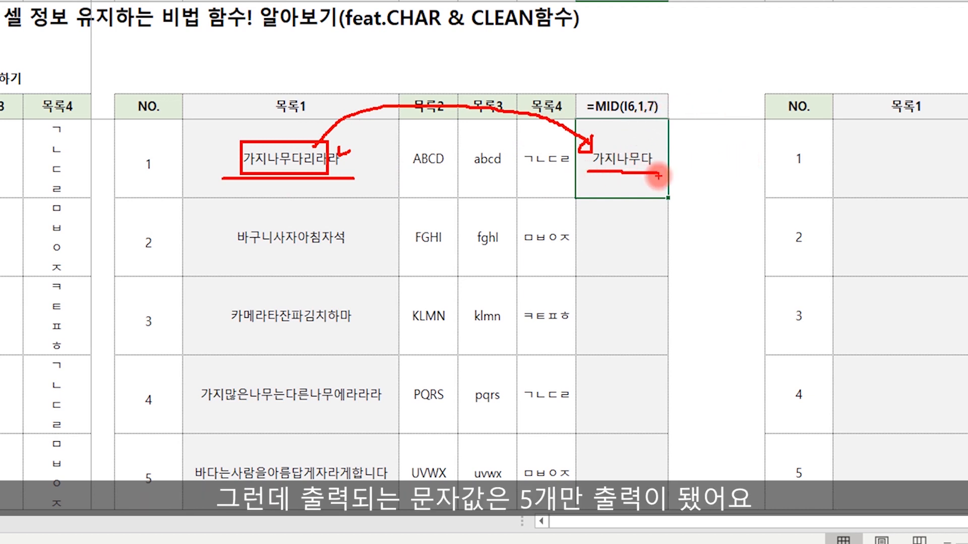
{"action": "key", "text": "Escape"}
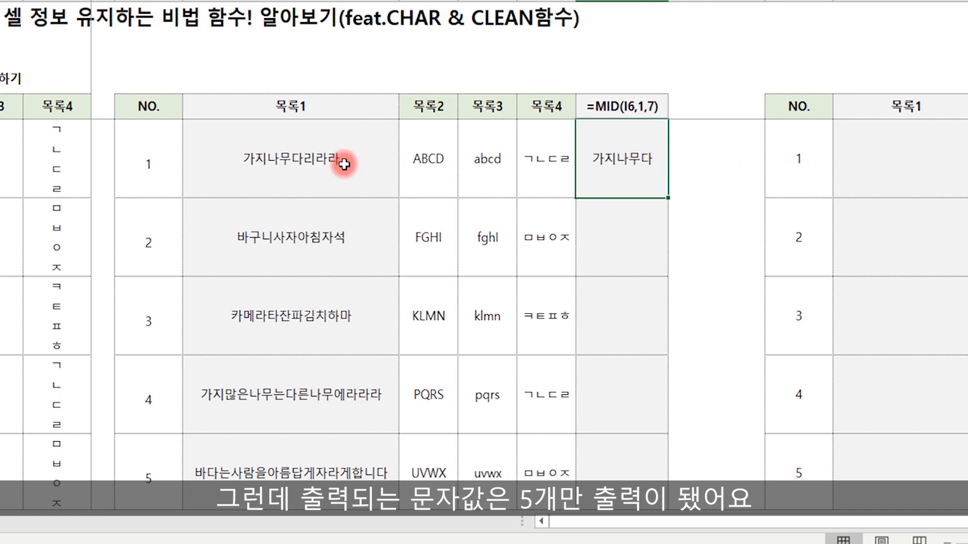
Copy the first 목록1 result in I7 and paste it as values into the blank cell N7.
{"action": "left_click", "coordinate": [308, 168]}
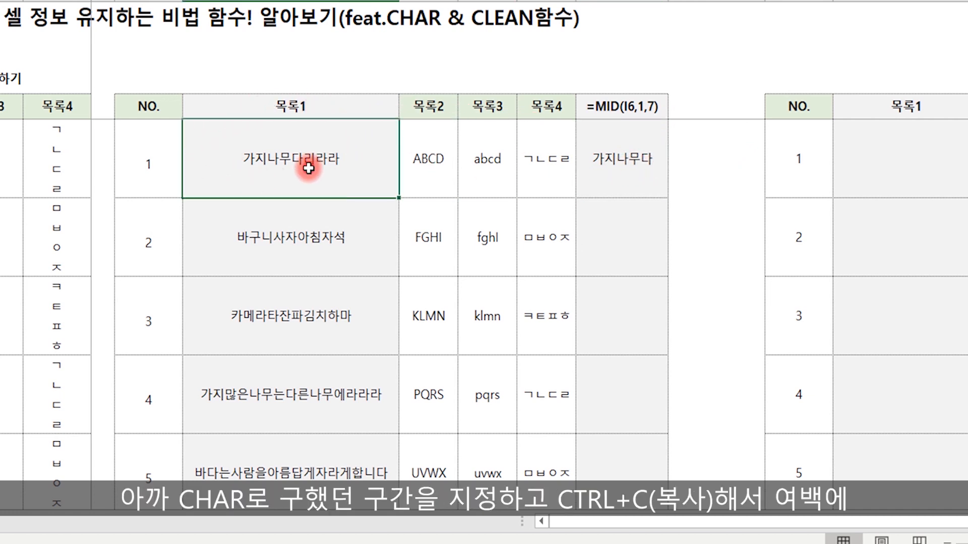
{"action": "key", "text": "ctrl+c"}
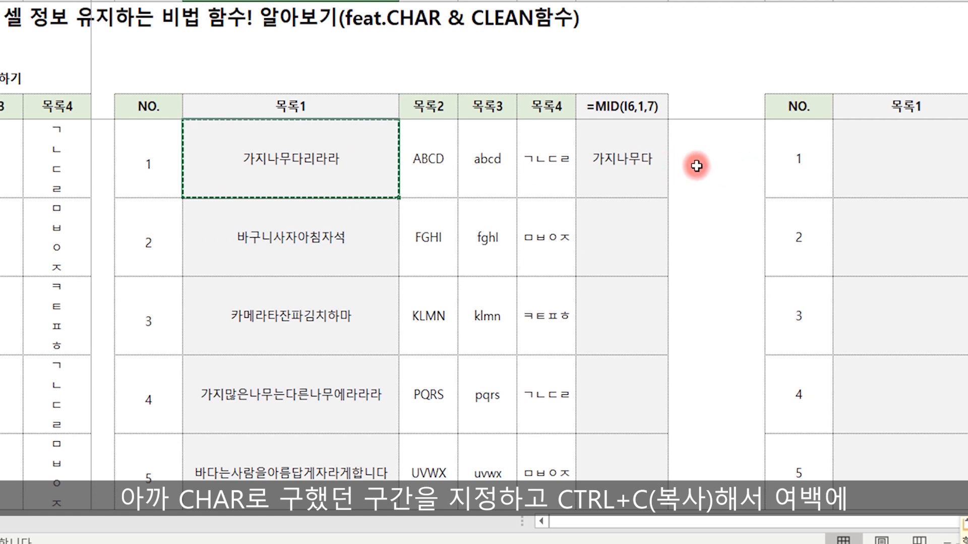
{"action": "left_click", "coordinate": [698, 163]}
{"action": "right_click", "coordinate": [699, 156]}
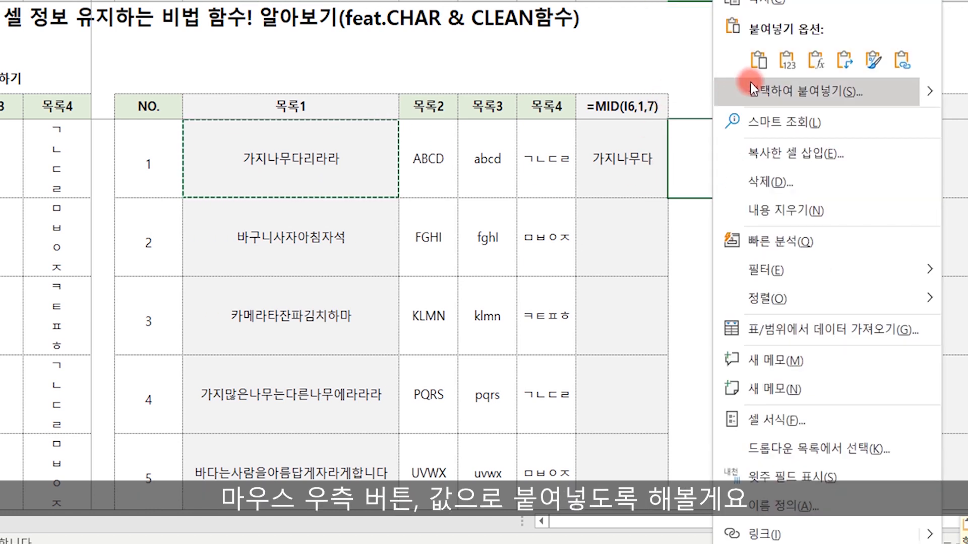
{"action": "left_click", "coordinate": [794, 70]}
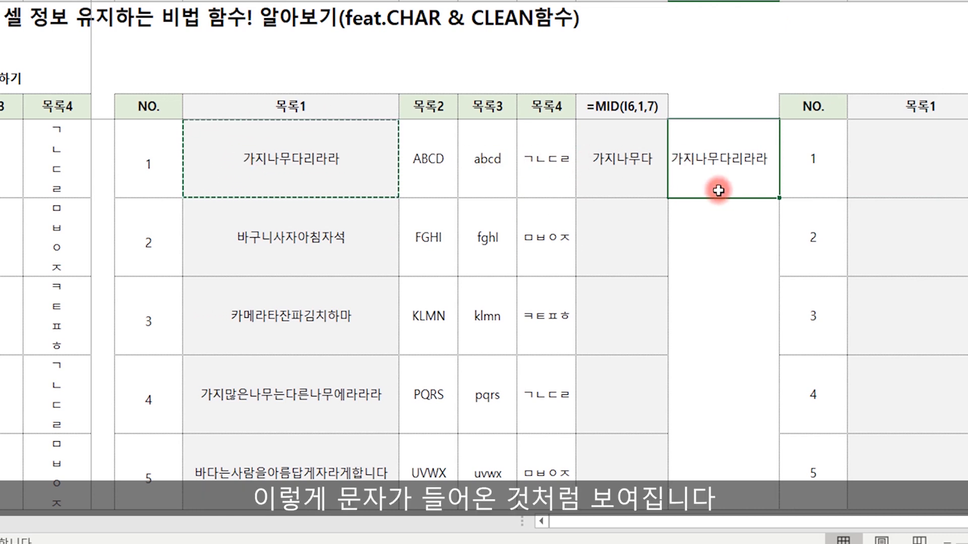
Open the pasted value in N7 for editing and commit it unchanged to reveal its line breaks.
{"action": "double_click", "coordinate": [724, 166]}
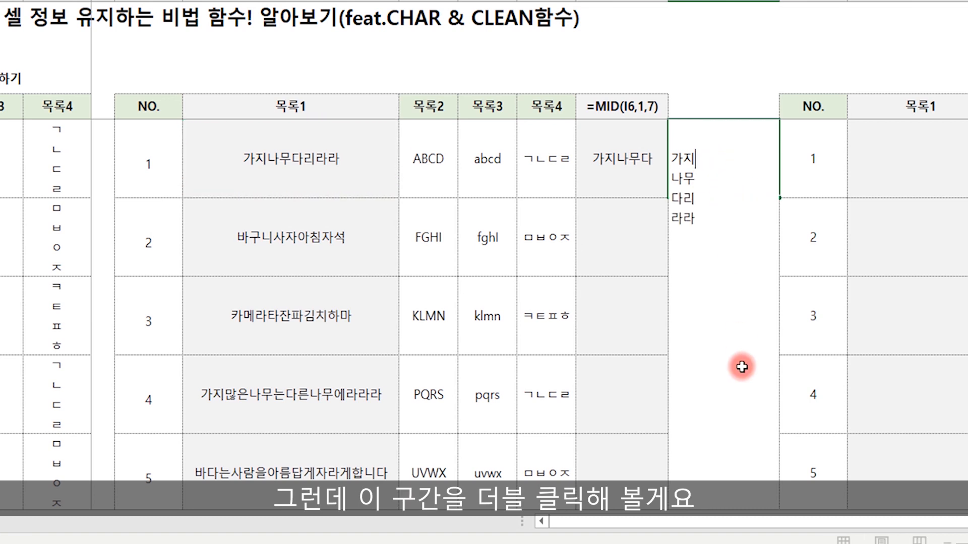
{"action": "left_click", "coordinate": [733, 323]}
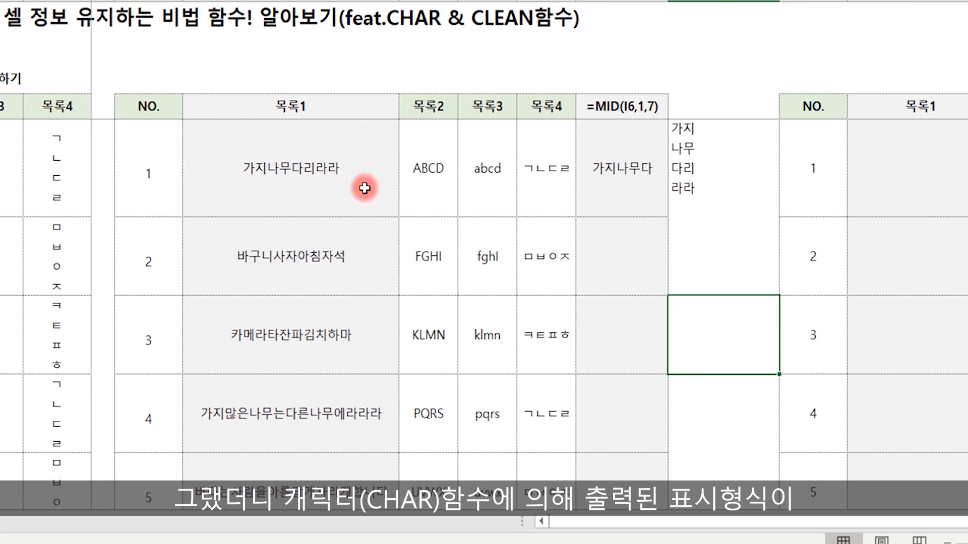
{"action": "left_click", "coordinate": [728, 161]}
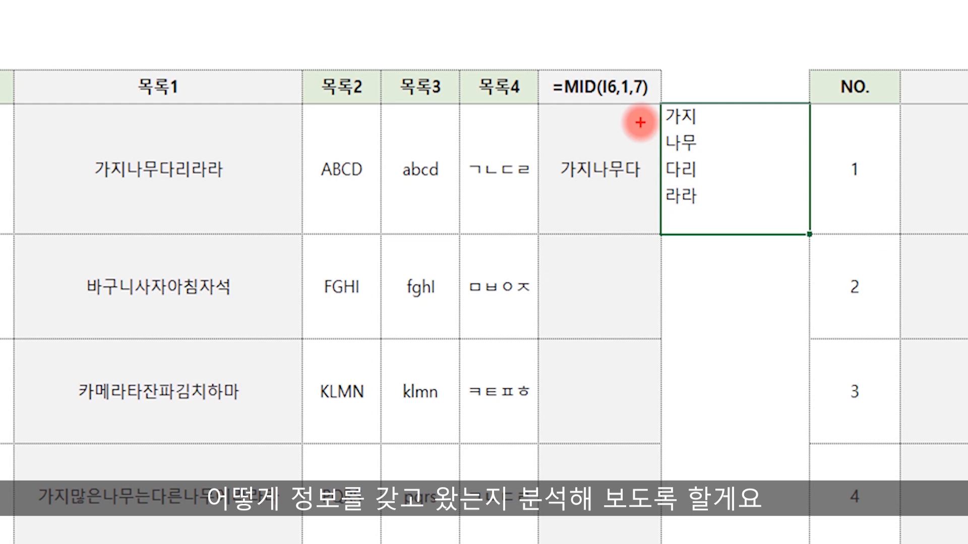
{"action": "left_click_drag", "start_coordinate": [664, 129], "coordinate": [703, 128]}
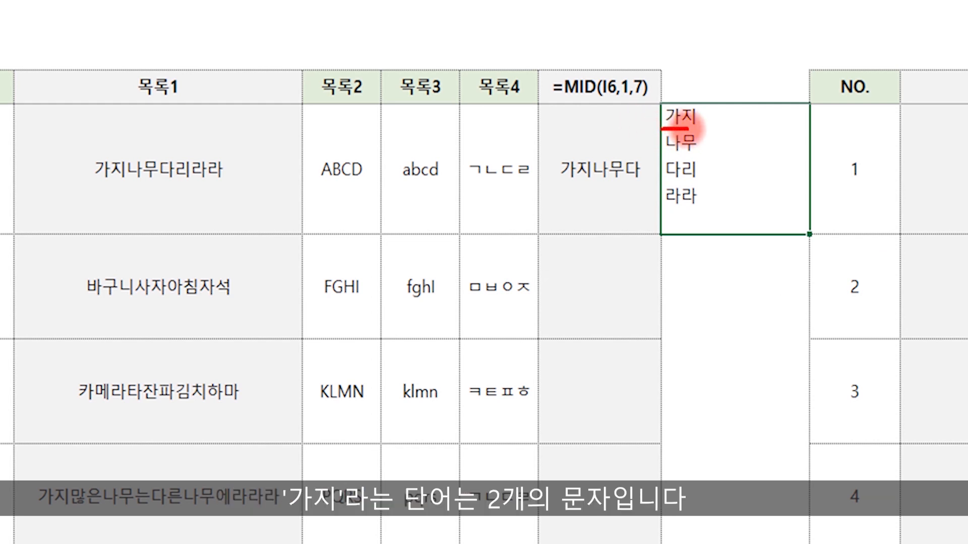
{"action": "mouse_move", "coordinate": [676, 74]}
{"action": "left_mouse_down"}
{"action": "mouse_move", "coordinate": [673, 95]}
{"action": "mouse_move", "coordinate": [689, 99]}
{"action": "mouse_move", "coordinate": [696, 128]}
{"action": "mouse_move", "coordinate": [697, 111]}
{"action": "mouse_move", "coordinate": [715, 107]}
{"action": "mouse_move", "coordinate": [707, 133]}
{"action": "left_mouse_up"}
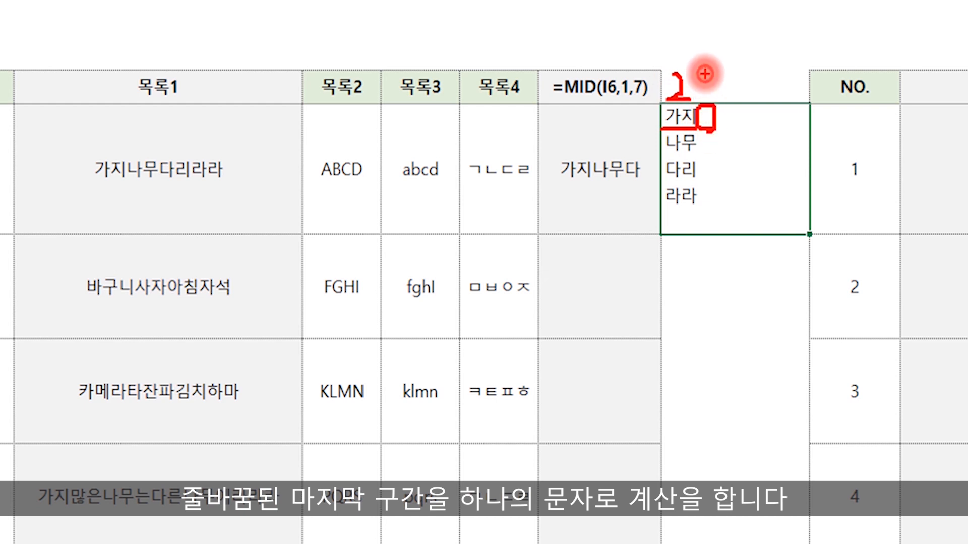
{"action": "left_click_drag", "start_coordinate": [705, 74], "coordinate": [705, 90]}
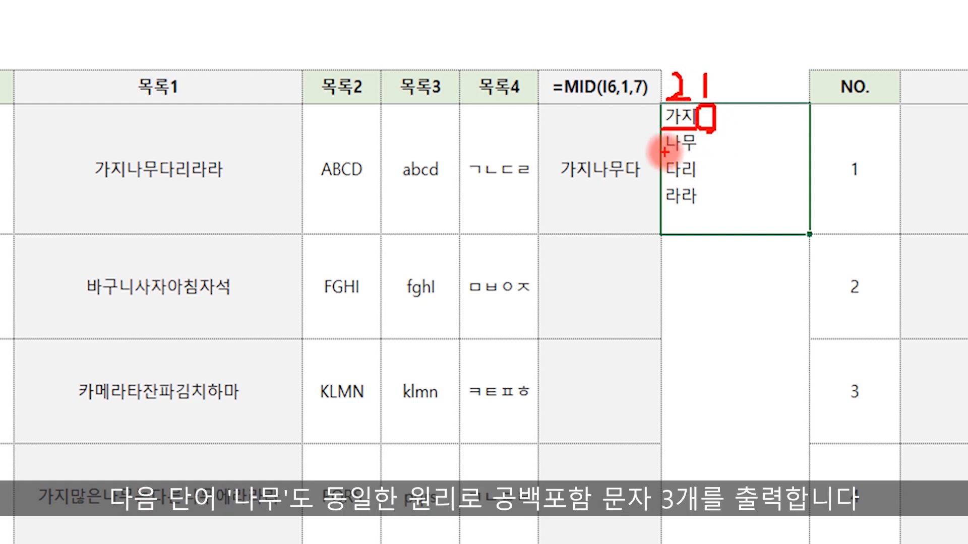
{"action": "left_click_drag", "start_coordinate": [665, 151], "coordinate": [701, 151]}
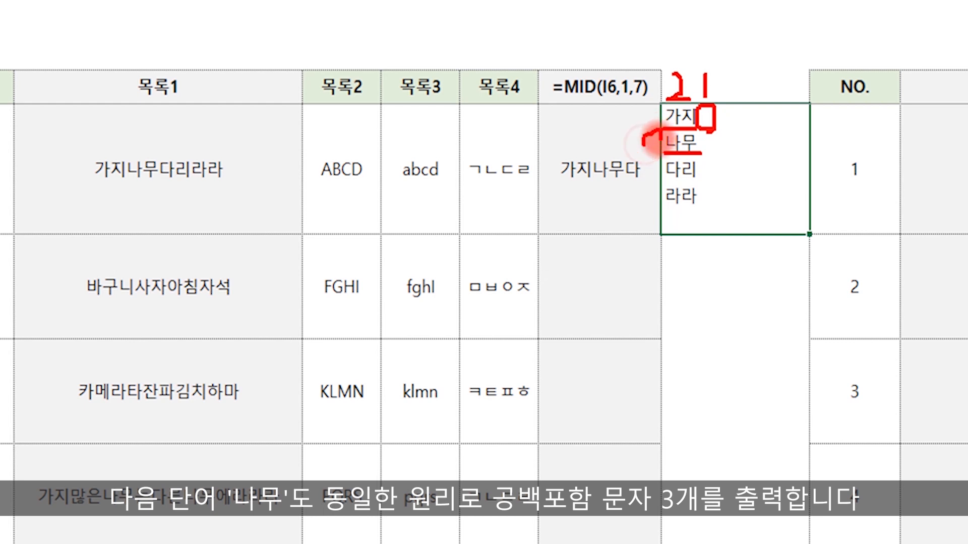
Examine how the characters and line breaks of the text in N7 add up to the seven characters MID extracts.
{"action": "left_click_drag", "start_coordinate": [643, 134], "coordinate": [660, 159]}
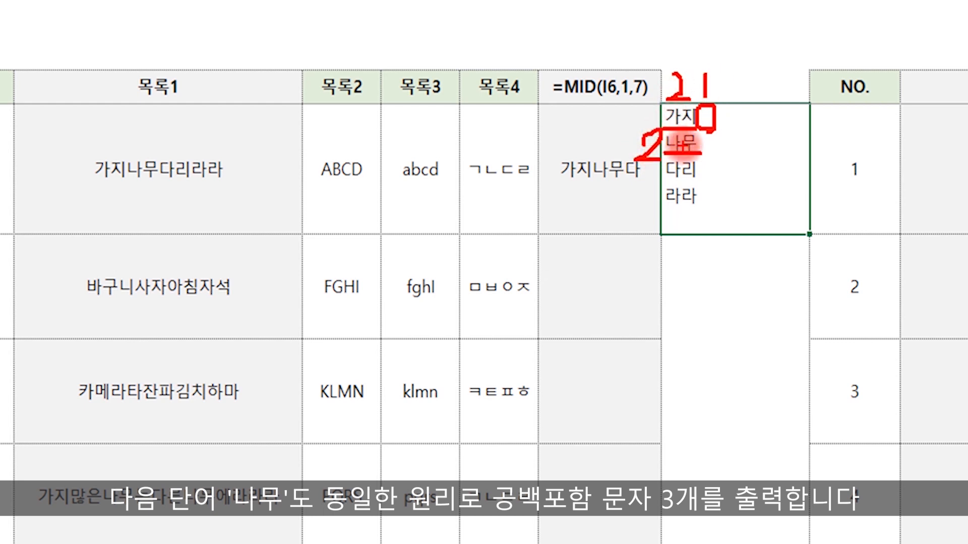
{"action": "mouse_move", "coordinate": [710, 152]}
{"action": "left_mouse_down"}
{"action": "mouse_move", "coordinate": [709, 135]}
{"action": "mouse_move", "coordinate": [713, 154]}
{"action": "mouse_move", "coordinate": [726, 142]}
{"action": "mouse_move", "coordinate": [725, 154]}
{"action": "left_mouse_up"}
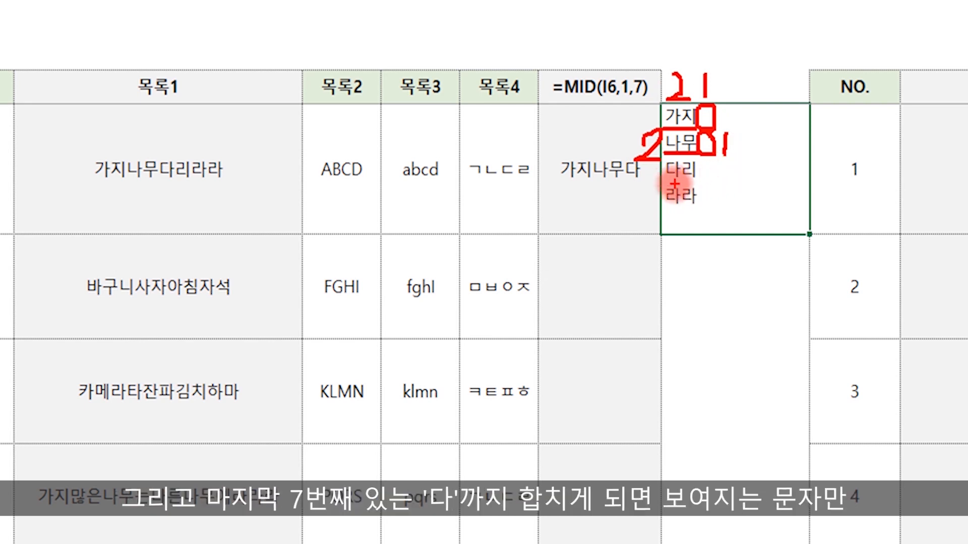
{"action": "mouse_move", "coordinate": [662, 184]}
{"action": "left_mouse_down"}
{"action": "mouse_move", "coordinate": [679, 183]}
{"action": "mouse_move", "coordinate": [666, 185]}
{"action": "left_mouse_up"}
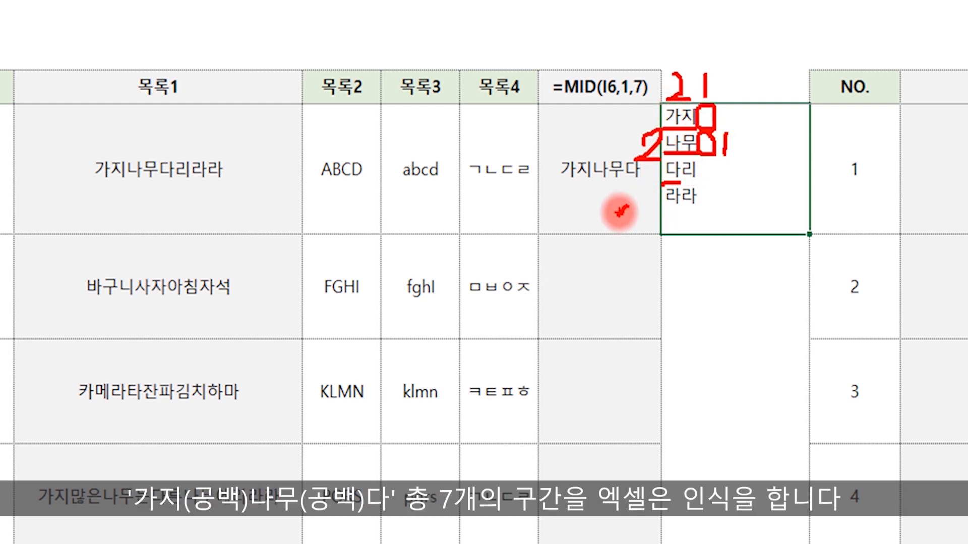
{"action": "left_click_drag", "start_coordinate": [620, 212], "coordinate": [632, 236]}
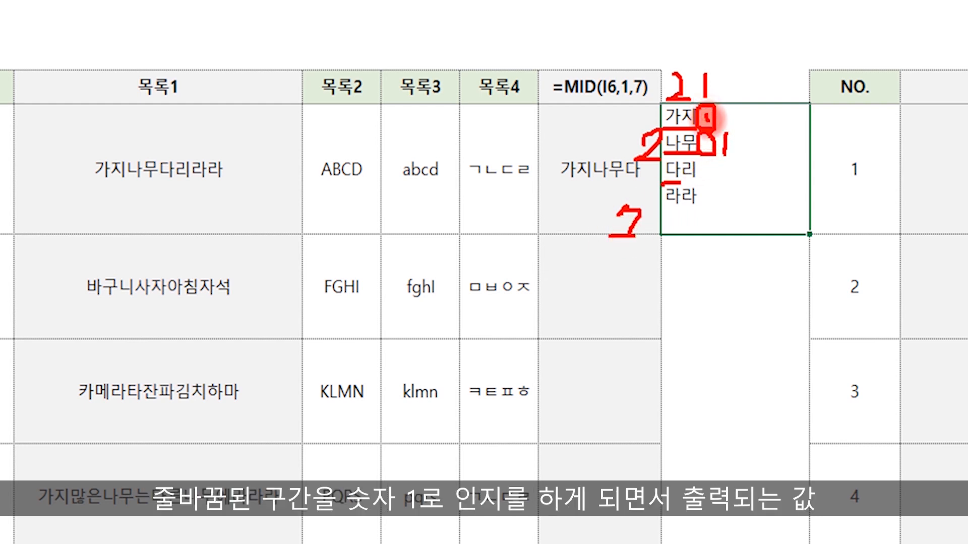
{"action": "left_click_drag", "start_coordinate": [708, 118], "coordinate": [737, 94]}
{"action": "left_click_drag", "start_coordinate": [708, 154], "coordinate": [736, 123]}
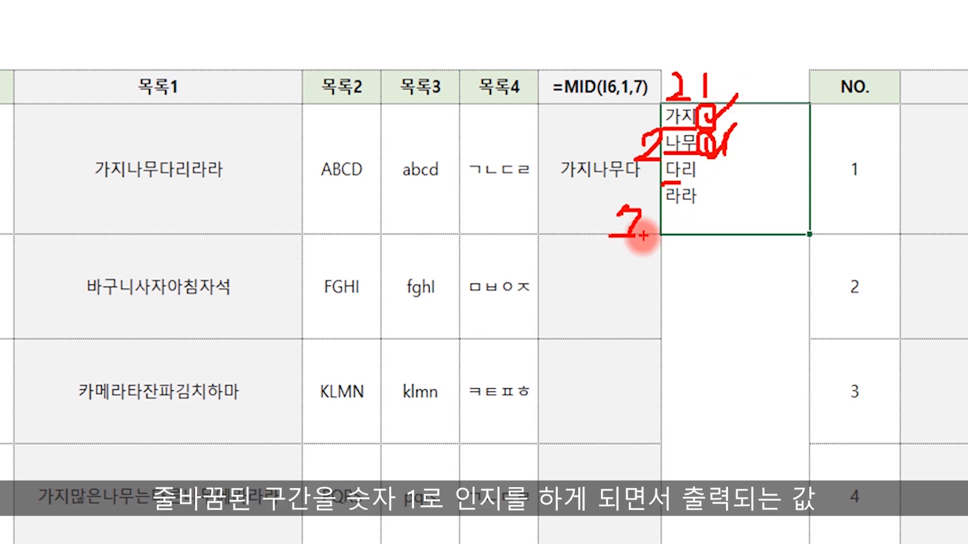
{"action": "mouse_move", "coordinate": [643, 236]}
{"action": "left_mouse_down"}
{"action": "mouse_move", "coordinate": [626, 244]}
{"action": "mouse_move", "coordinate": [610, 201]}
{"action": "mouse_move", "coordinate": [652, 246]}
{"action": "left_mouse_up"}
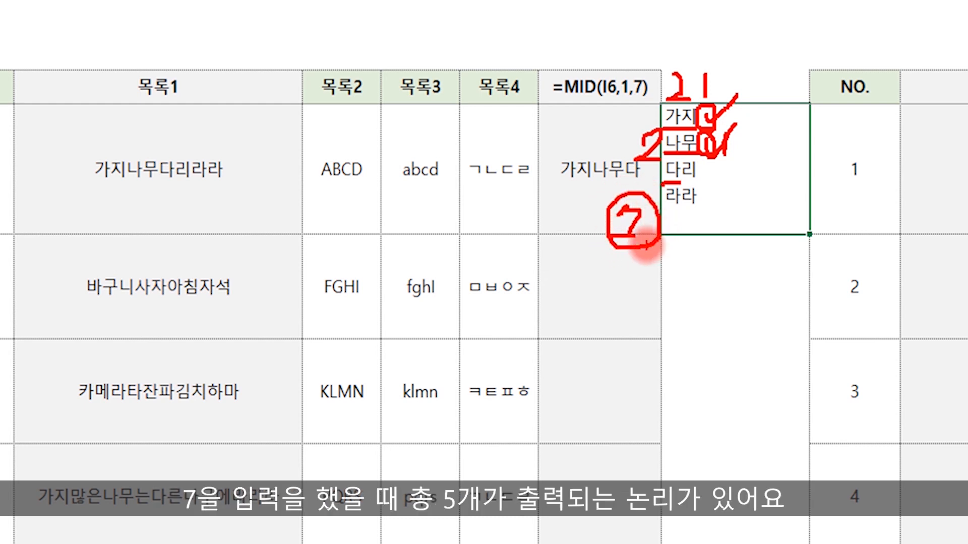
{"action": "left_click_drag", "start_coordinate": [558, 188], "coordinate": [659, 191]}
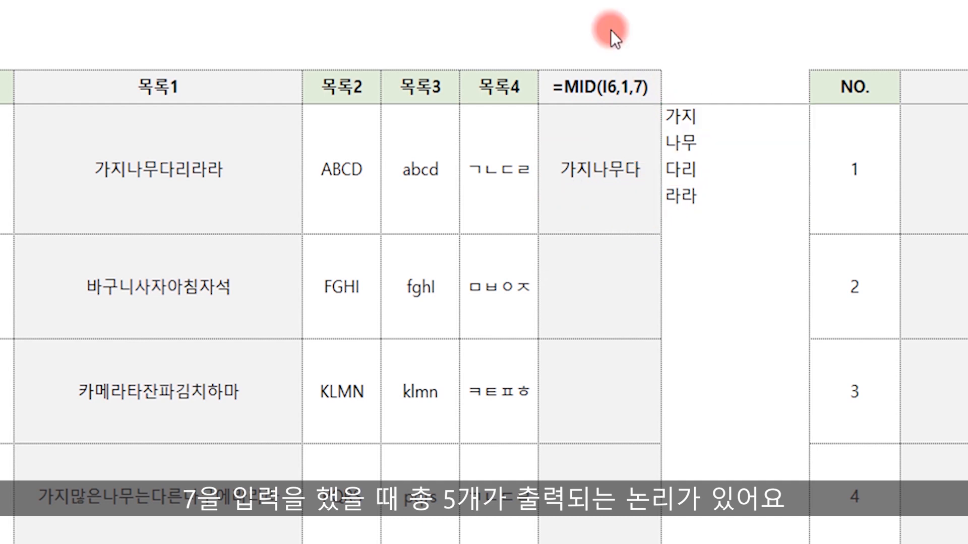
Enter the formula =CLEAN(C7) in P7, the first 목록1 cell of the third table.
{"action": "left_click", "coordinate": [174, 170]}
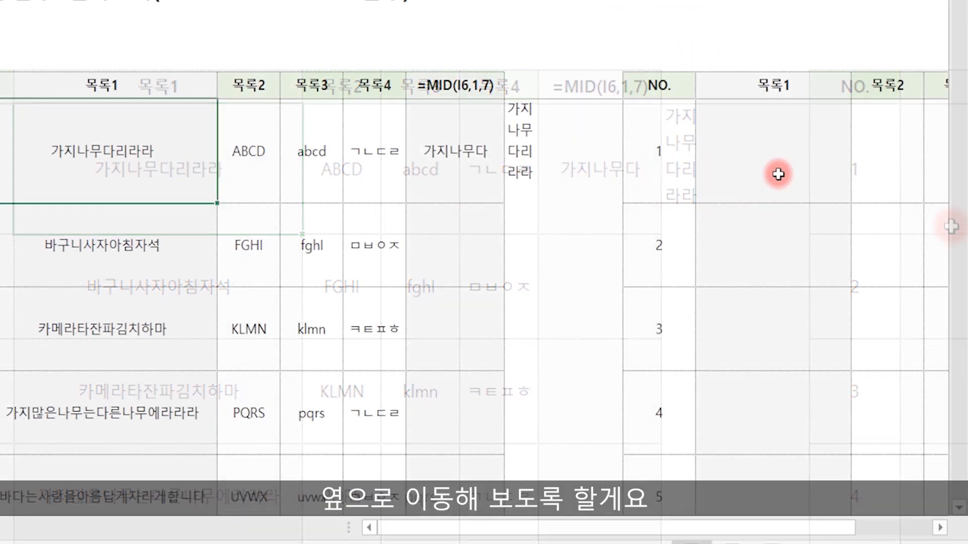
{"action": "left_click_drag", "start_coordinate": [773, 173], "coordinate": [583, 181]}
{"action": "left_click", "coordinate": [583, 181]}
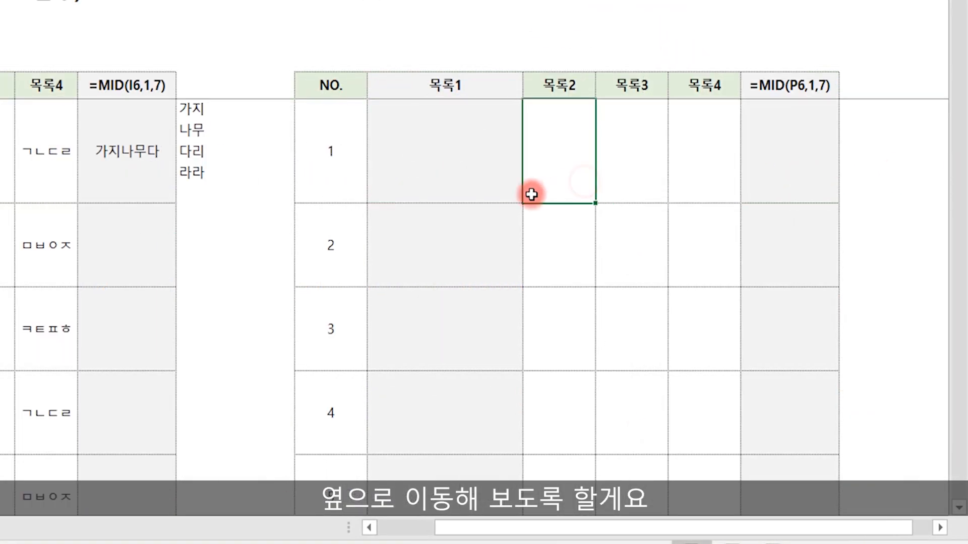
{"action": "left_click", "coordinate": [433, 157]}
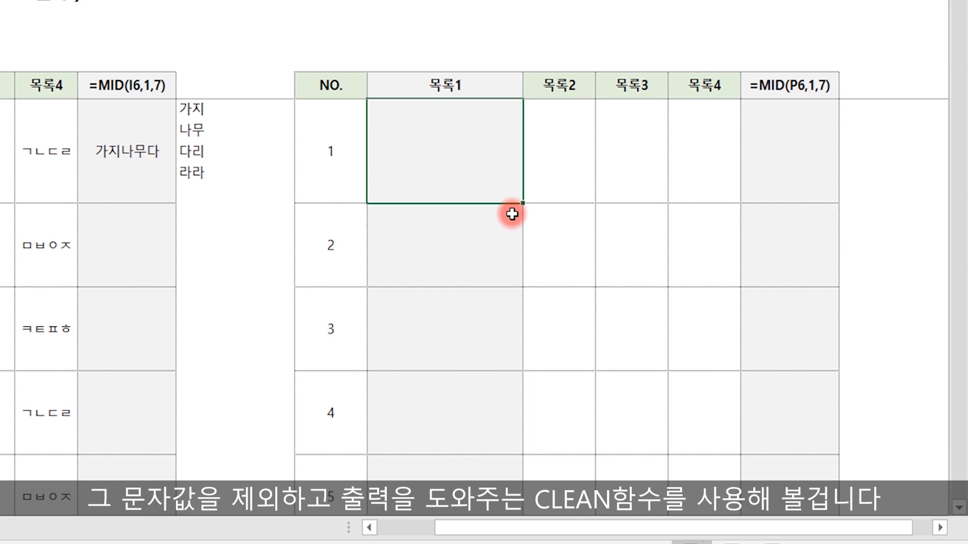
{"action": "key", "text": "F2"}
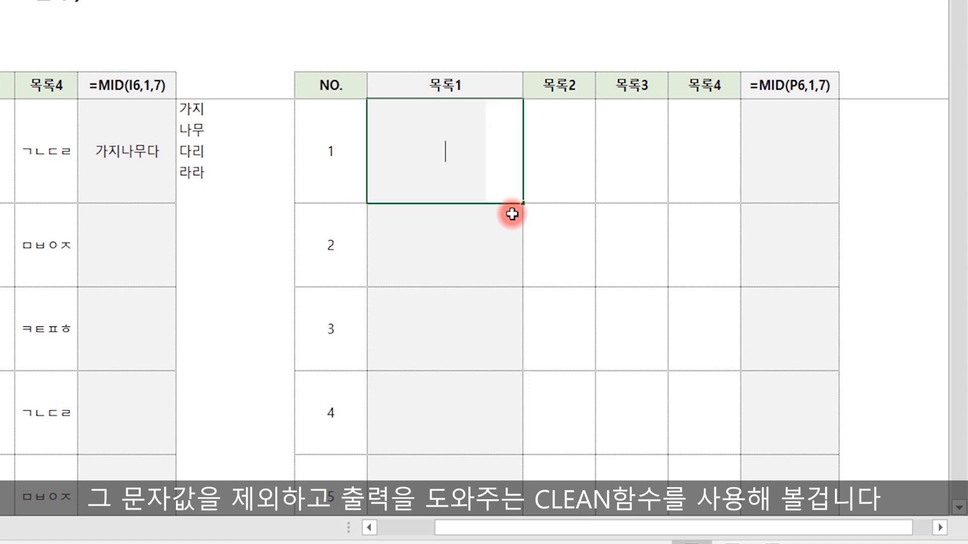
{"action": "type", "text": "=clean"}
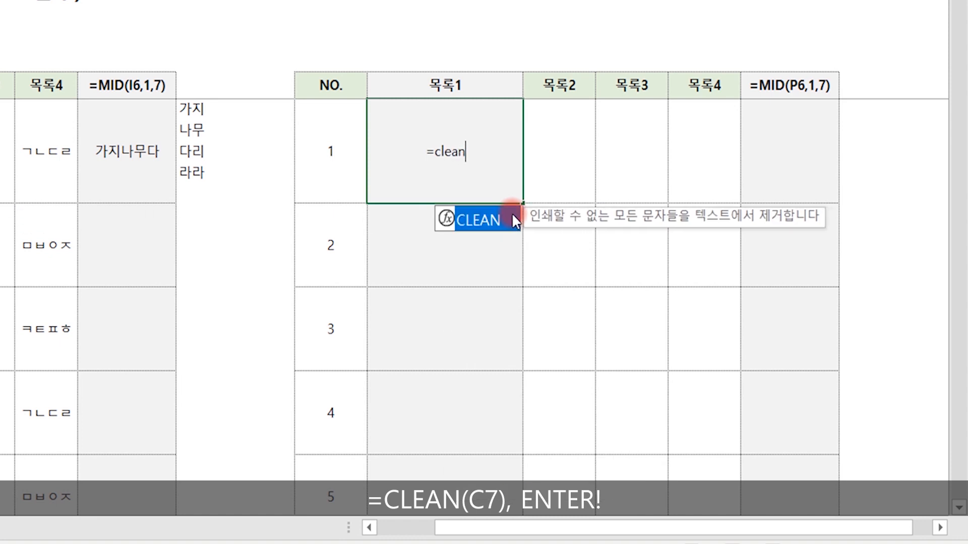
{"action": "type", "text": "("}
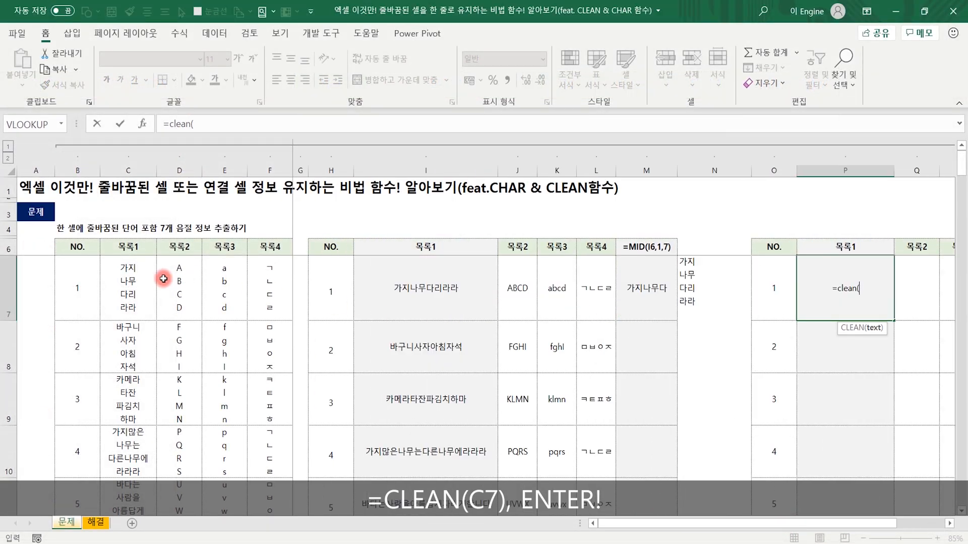
{"action": "left_click", "coordinate": [125, 281]}
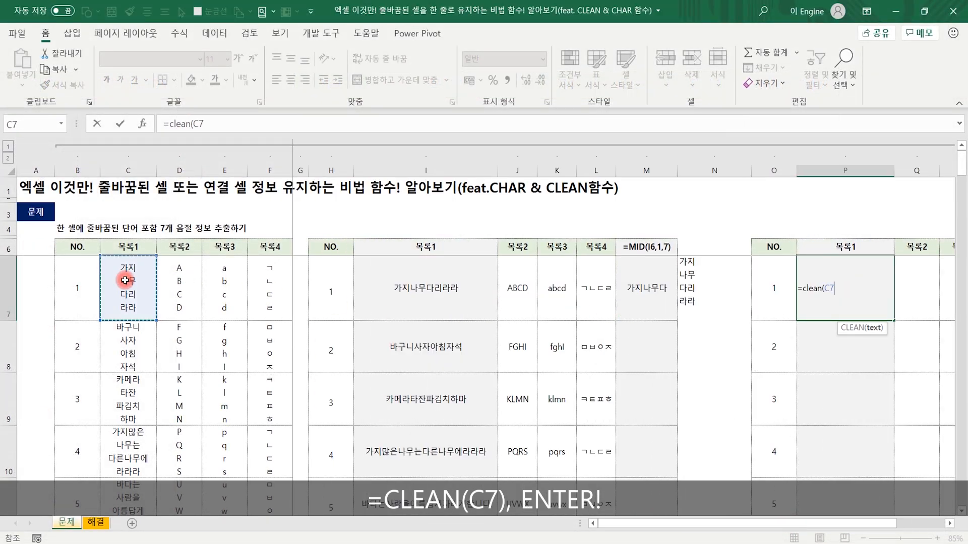
{"action": "type", "text": ")"}
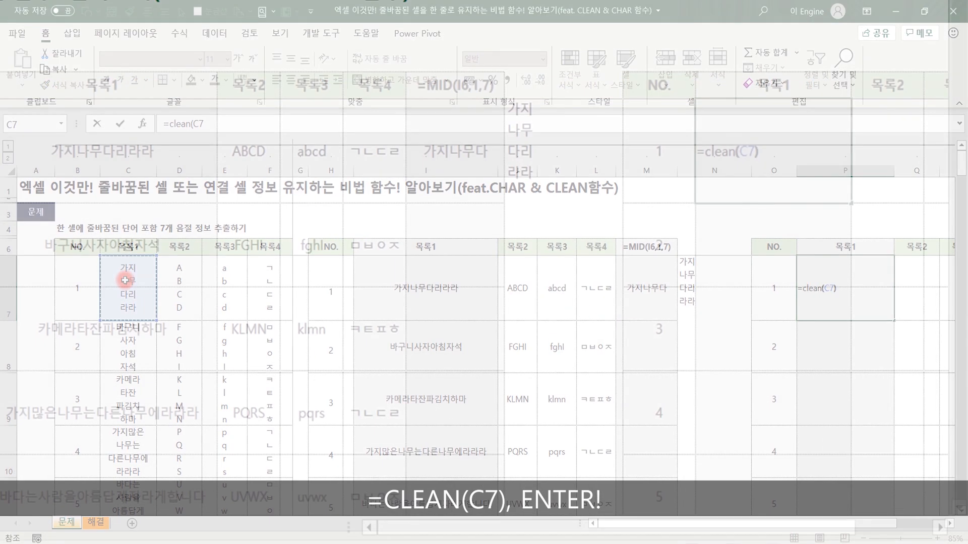
{"action": "key", "text": "Return"}
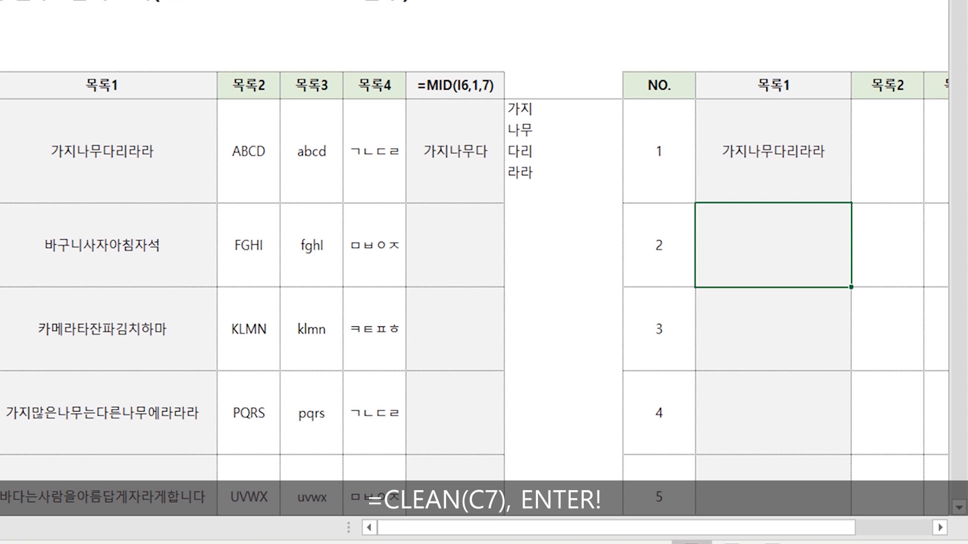
{"action": "key", "text": "Up"}
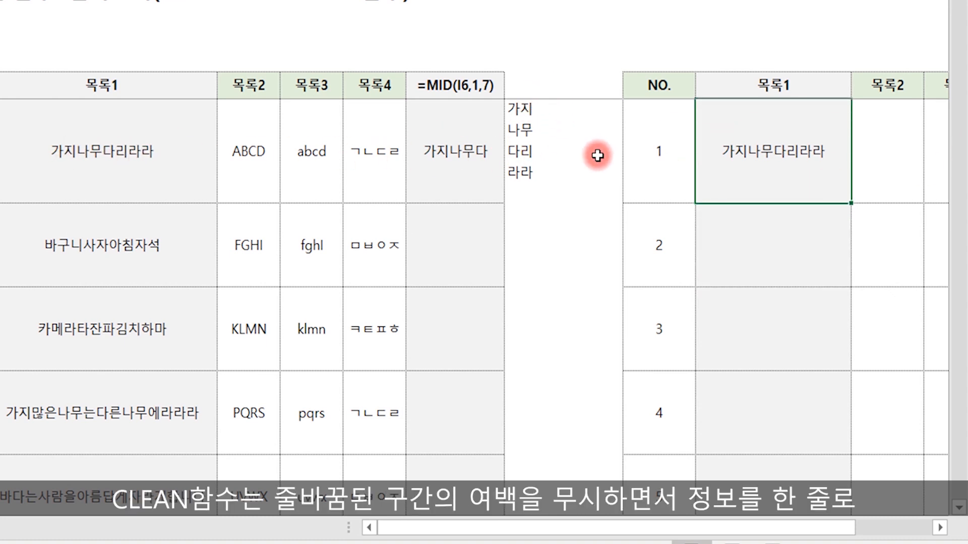
{"action": "mouse_move", "coordinate": [541, 114]}
{"action": "left_mouse_down"}
{"action": "mouse_move", "coordinate": [551, 123]}
{"action": "mouse_move", "coordinate": [536, 135]}
{"action": "mouse_move", "coordinate": [538, 179]}
{"action": "mouse_move", "coordinate": [537, 166]}
{"action": "left_mouse_up"}
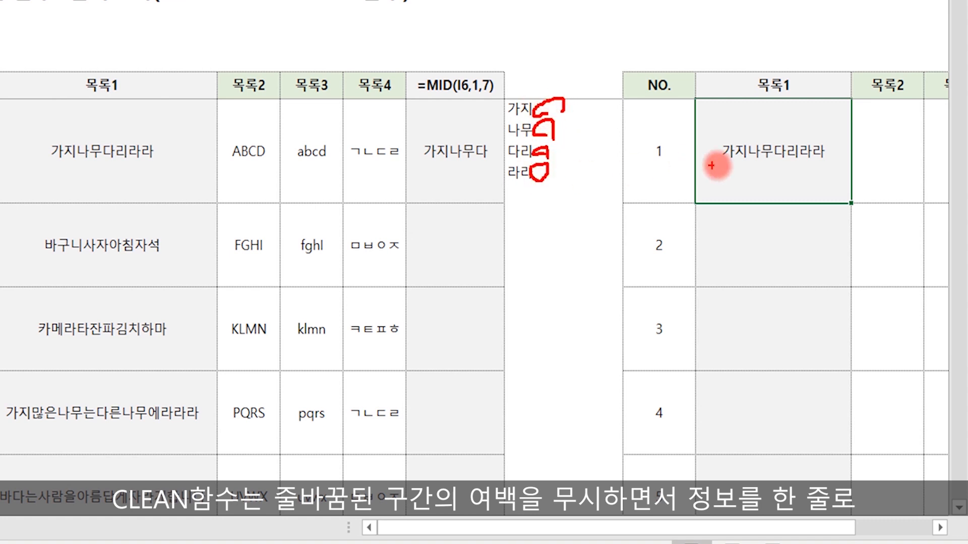
{"action": "left_click_drag", "start_coordinate": [705, 170], "coordinate": [837, 173]}
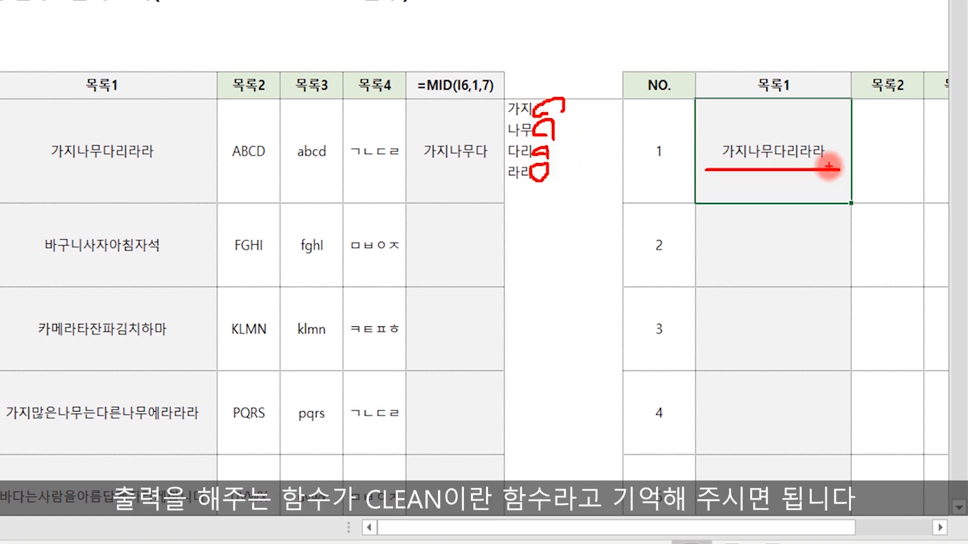
{"action": "key", "text": "Escape"}
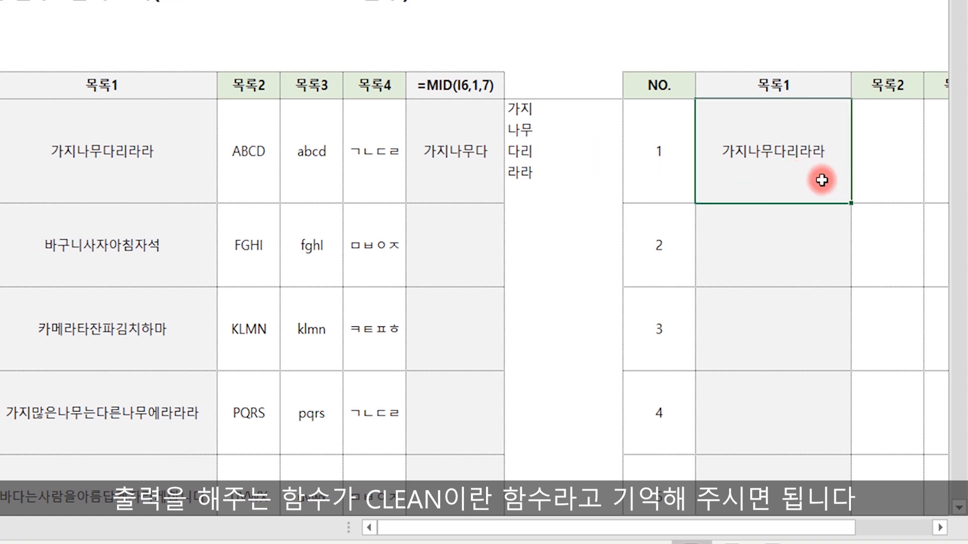
Fill the CLEAN formula from P7 across the 목록2 to 목록4 cells Q7:S7 without formatting.
{"action": "mouse_move", "coordinate": [882, 170]}
{"action": "left_mouse_down"}
{"action": "mouse_move", "coordinate": [958, 175]}
{"action": "mouse_move", "coordinate": [687, 178]}
{"action": "left_mouse_up"}
{"action": "left_click", "coordinate": [432, 157]}
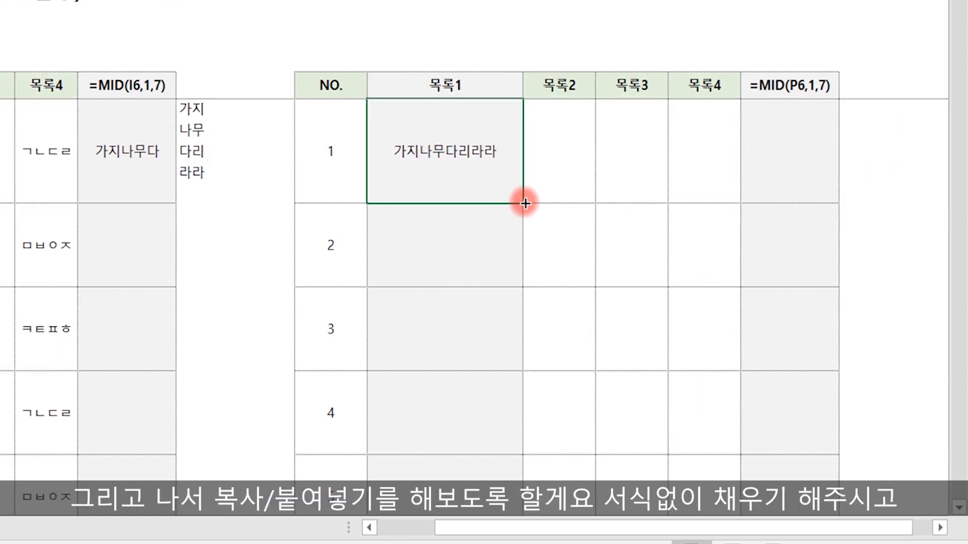
{"action": "left_click_drag", "start_coordinate": [522, 201], "coordinate": [737, 209]}
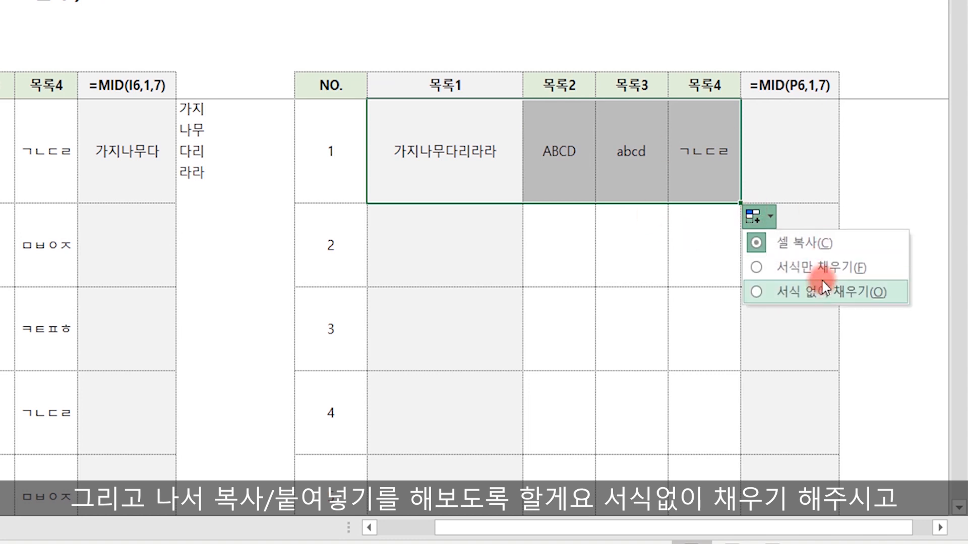
{"action": "left_click", "coordinate": [817, 291]}
Fill the CLEAN formulas in P7:S7 down the remaining rows of the third table without formatting.
{"action": "left_click_drag", "start_coordinate": [448, 168], "coordinate": [737, 206]}
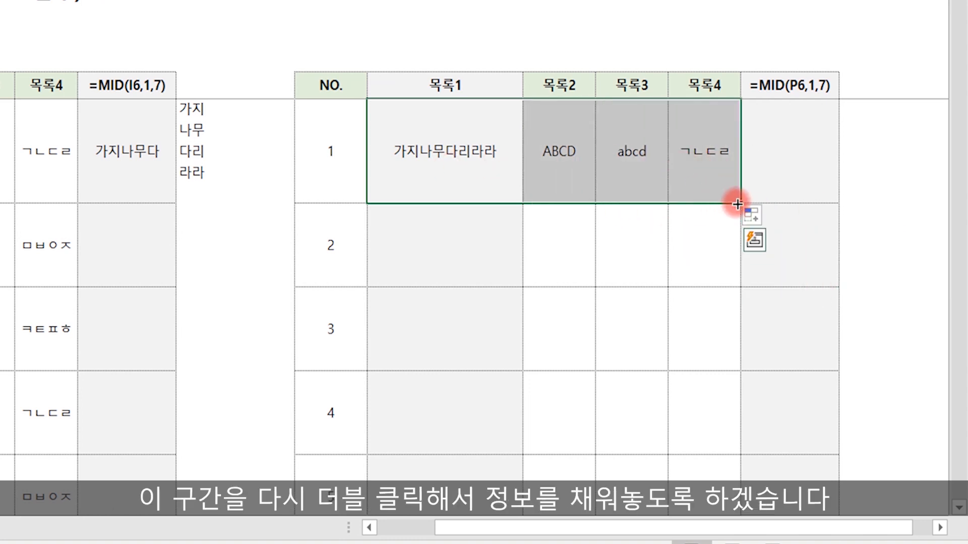
{"action": "double_click", "coordinate": [739, 203]}
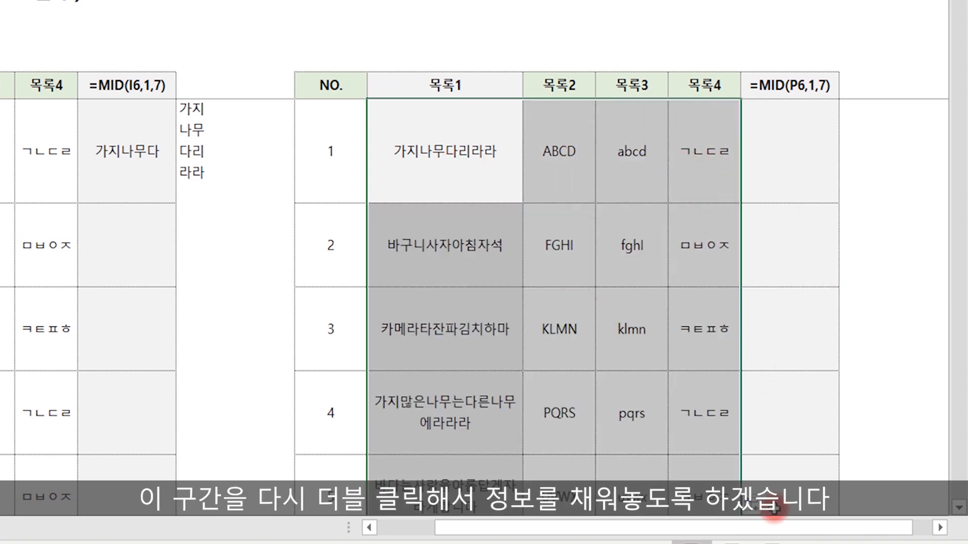
{"action": "left_click", "coordinate": [765, 508]}
{"action": "left_click", "coordinate": [750, 508]}
{"action": "left_click", "coordinate": [832, 482]}
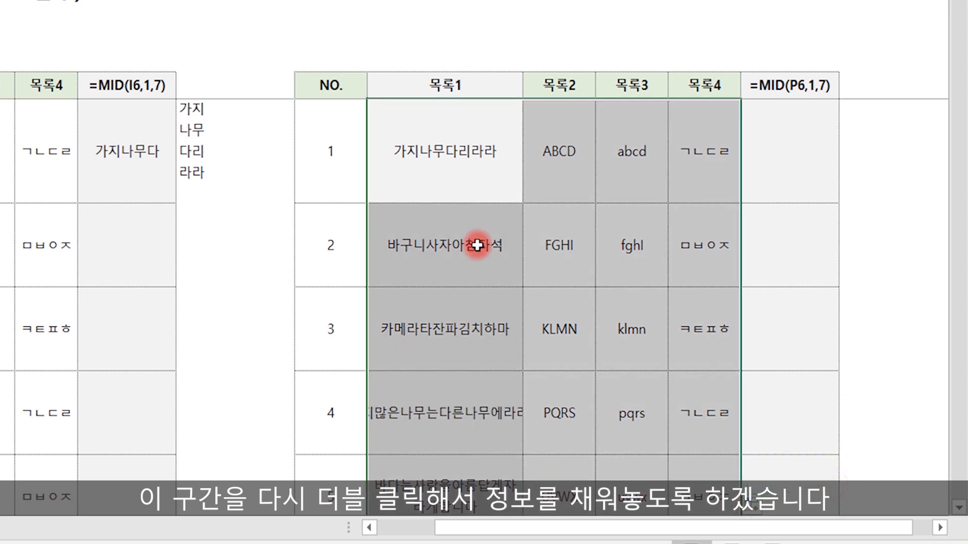
{"action": "left_click", "coordinate": [672, 382]}
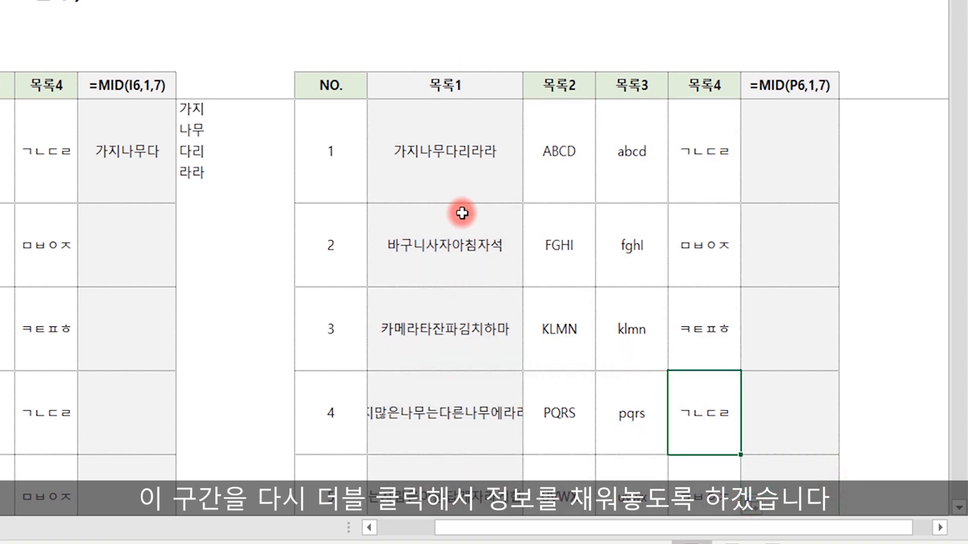
Enter the formula =MID(P7,1,7) in T7 to extract seven characters from the first cleaned 목록1 text.
{"action": "left_click", "coordinate": [791, 148]}
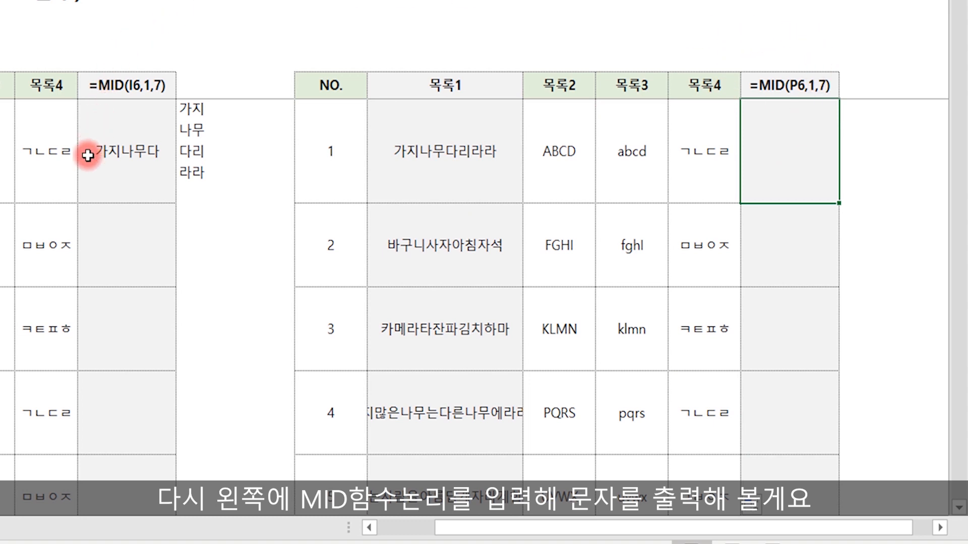
{"action": "type", "text": "=mid("}
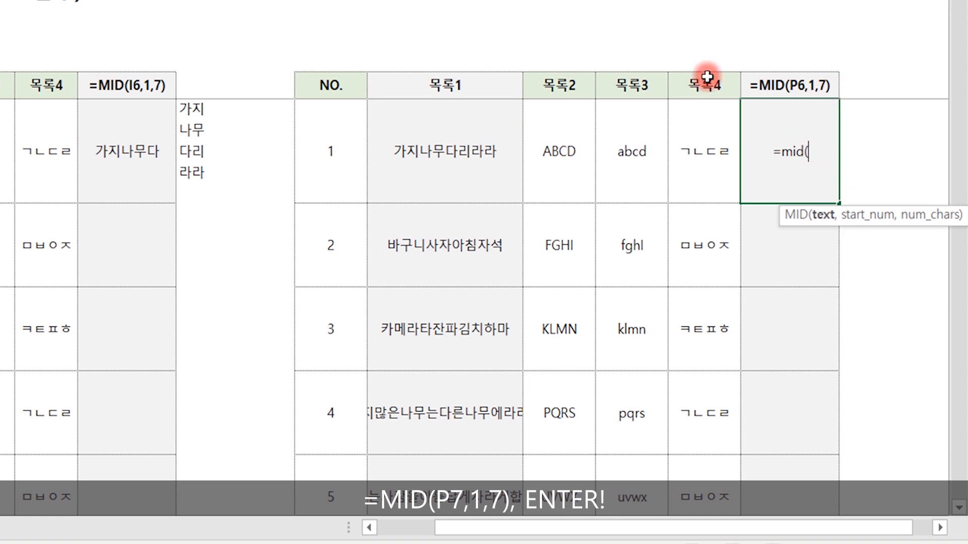
{"action": "left_click", "coordinate": [454, 148]}
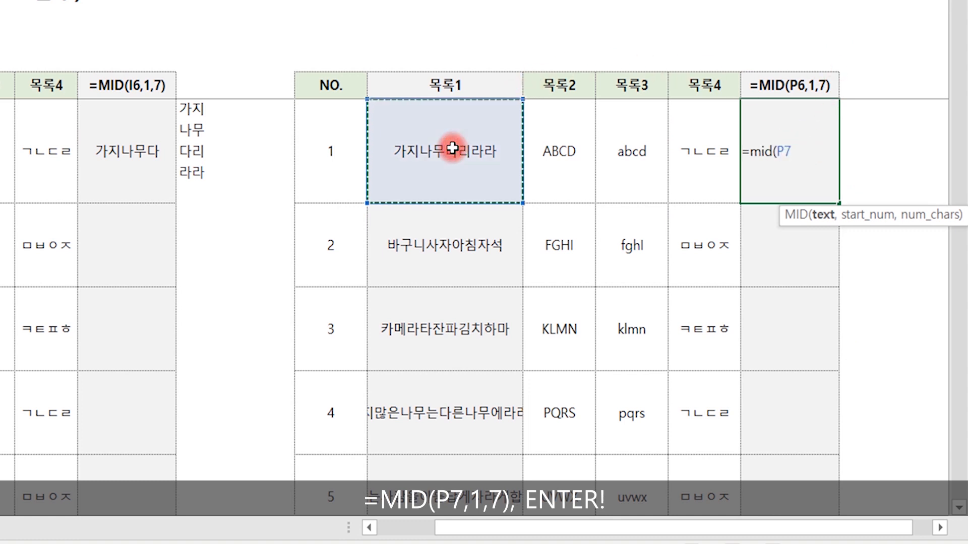
{"action": "type", "text": ","}
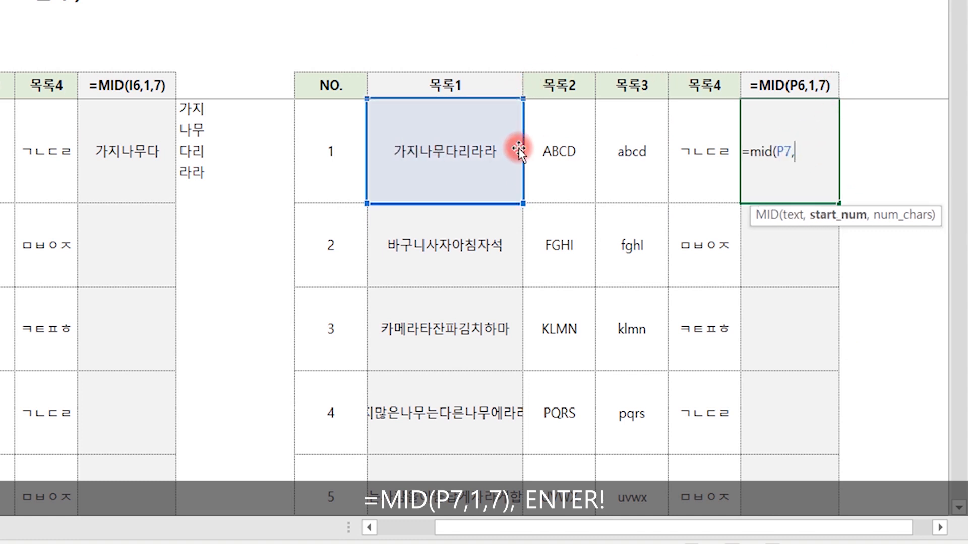
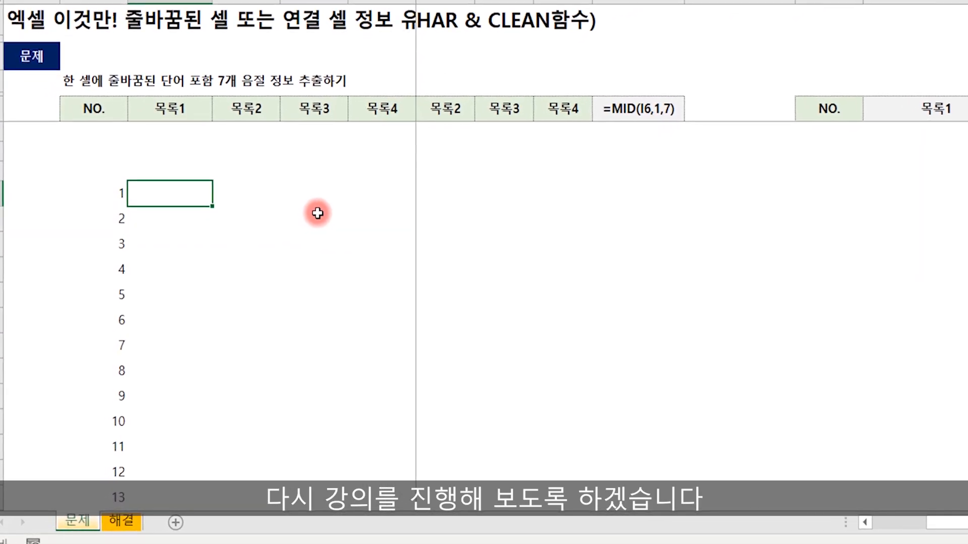
Enter the formula =CHAR(B16) in C16, beside the first number of the list below the tables.
{"action": "key", "text": "F2"}
{"action": "type", "text": "=char"}
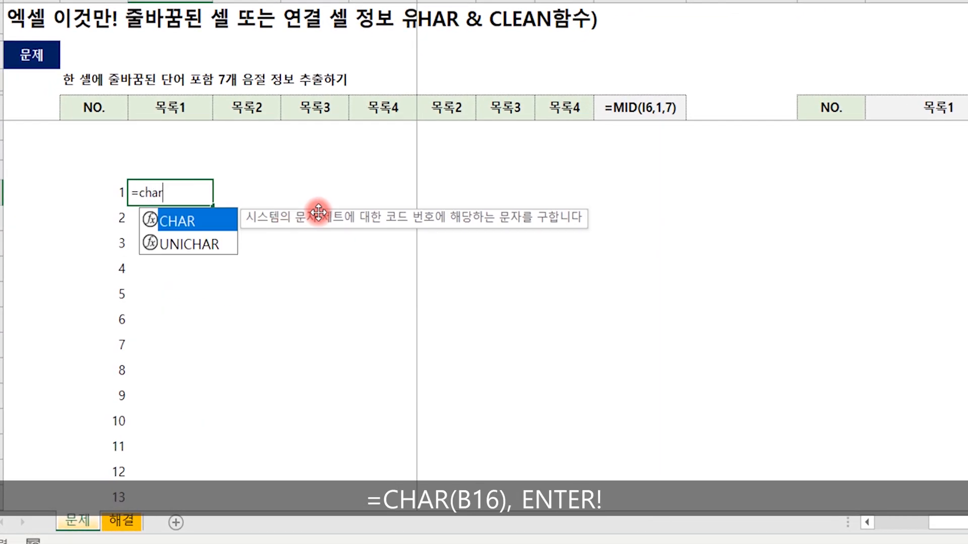
{"action": "type", "text": "("}
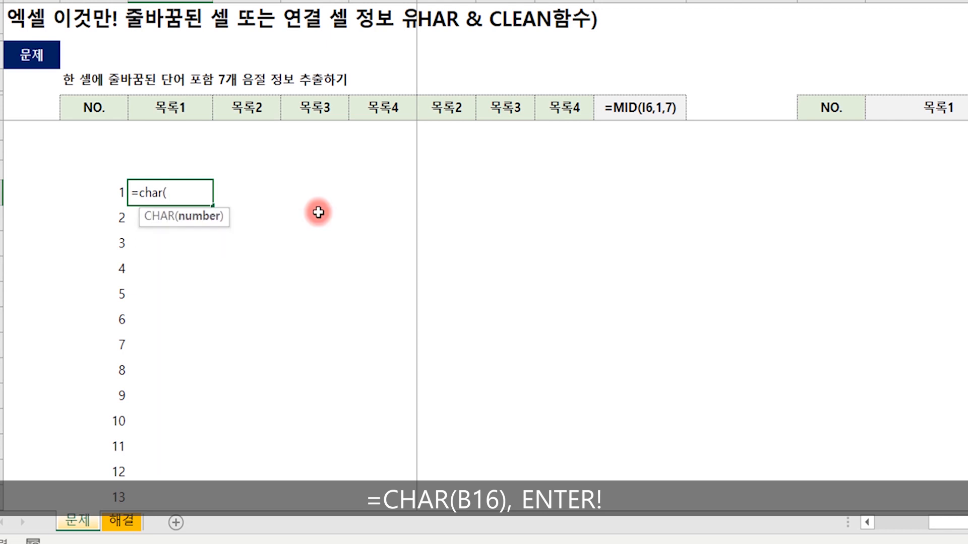
{"action": "type", "text": "B16"}
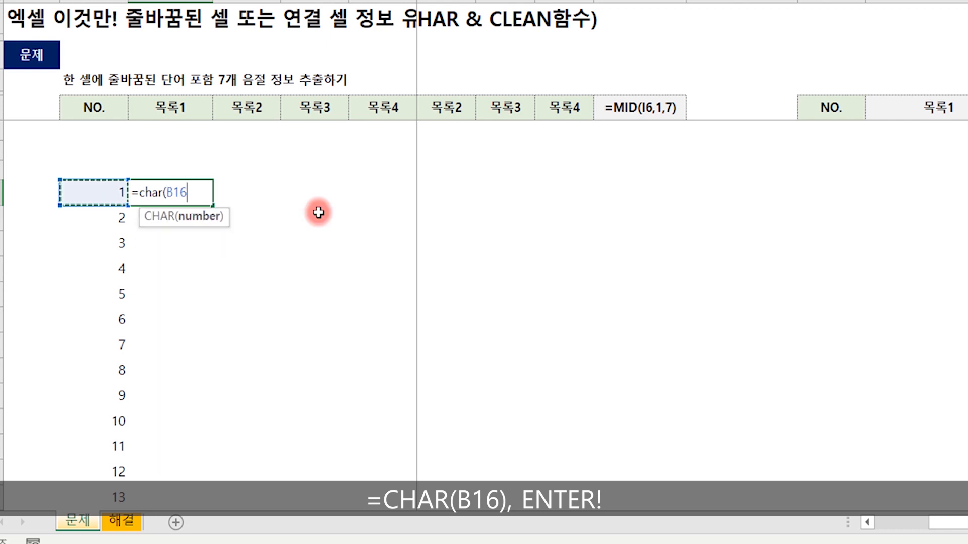
{"action": "type", "text": ")"}
{"action": "key", "text": "Return"}
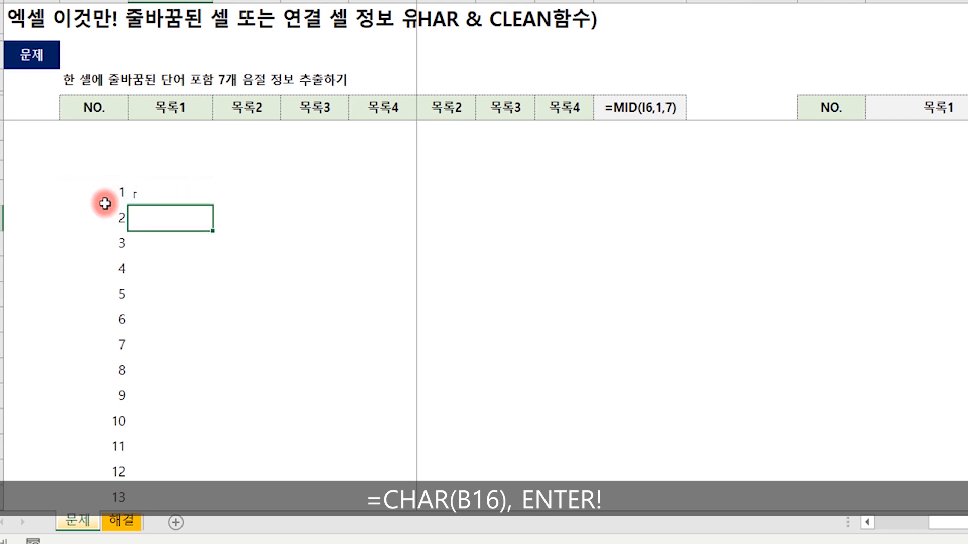
Fill the CHAR formula from C16 down beside the whole number list, through number 255.
{"action": "left_click", "coordinate": [159, 192]}
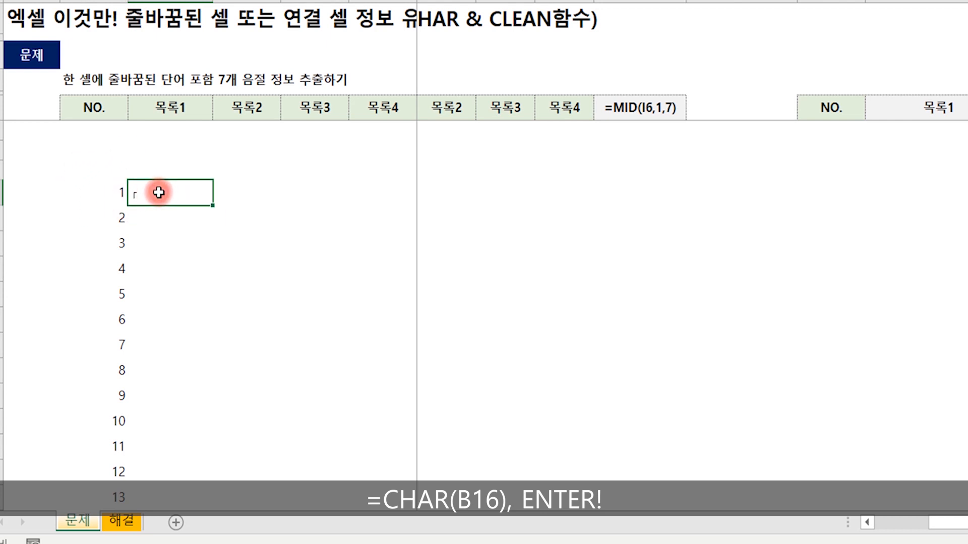
{"action": "double_click", "coordinate": [212, 205]}
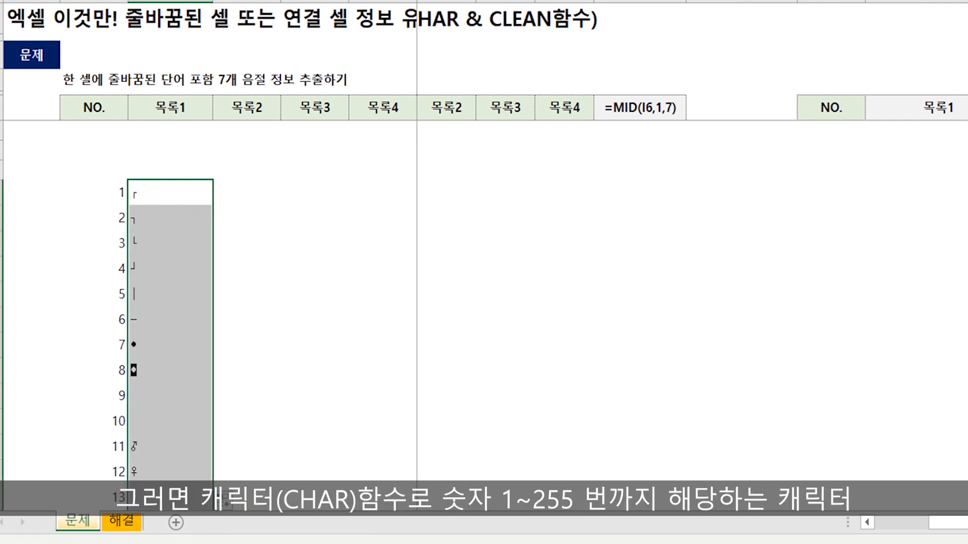
{"action": "left_click", "coordinate": [104, 194]}
{"action": "key", "text": "ctrl+Down"}
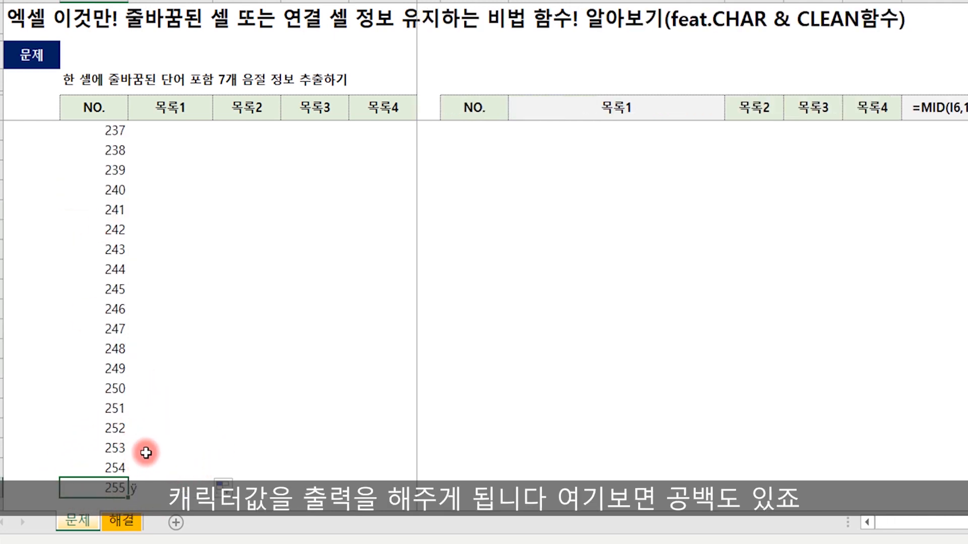
Examine the characters returned for the code numbers from 255 back up to 3, including the entries that look blank.
{"action": "scroll", "coordinate": [149, 452], "scroll_direction": "up", "scroll_amount": 3}
{"action": "left_click_drag", "start_coordinate": [151, 144], "coordinate": [182, 265]}
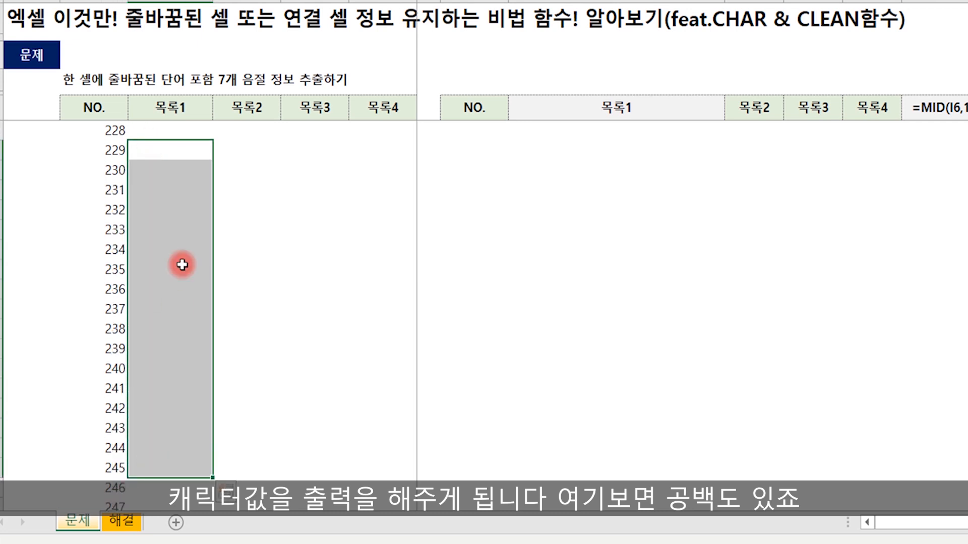
{"action": "left_click", "coordinate": [182, 264]}
{"action": "scroll", "coordinate": [190, 346], "scroll_direction": "up", "scroll_amount": 8}
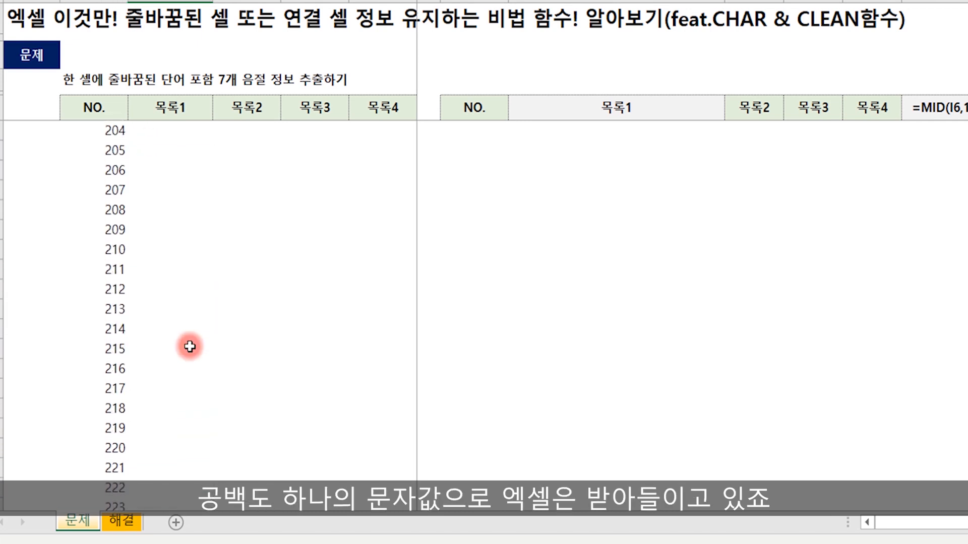
{"action": "scroll", "coordinate": [190, 347], "scroll_direction": "up", "scroll_amount": 19}
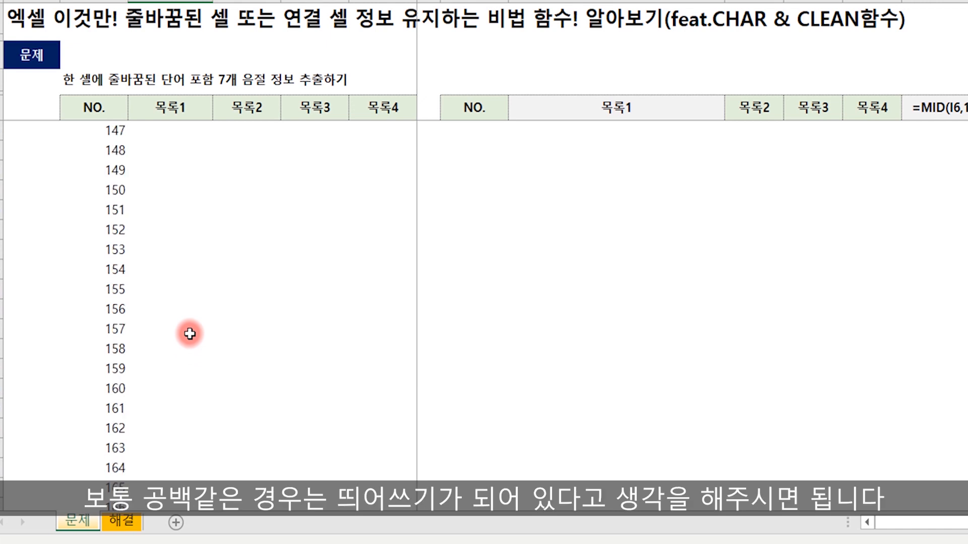
{"action": "double_click", "coordinate": [159, 150]}
{"action": "key", "text": "Escape"}
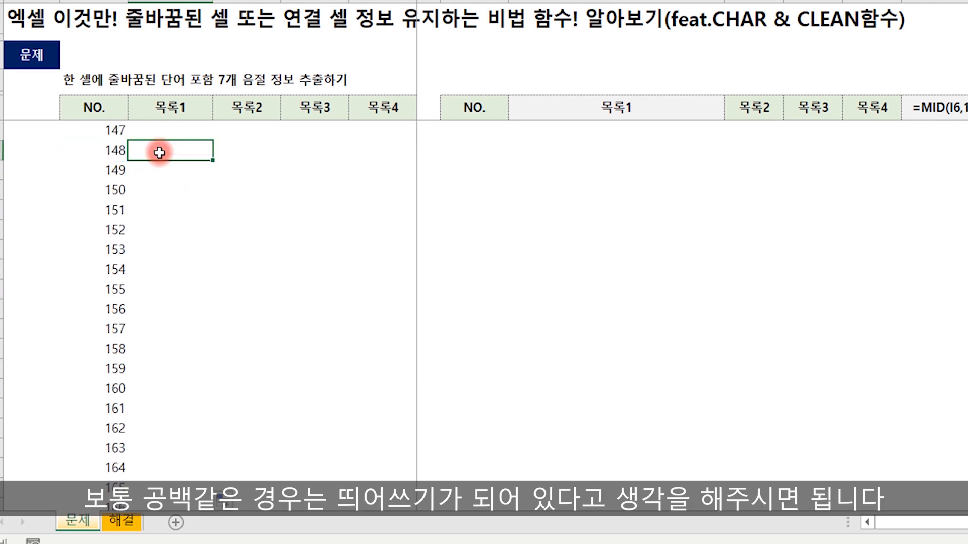
{"action": "scroll", "coordinate": [155, 336], "scroll_direction": "up", "scroll_amount": 20}
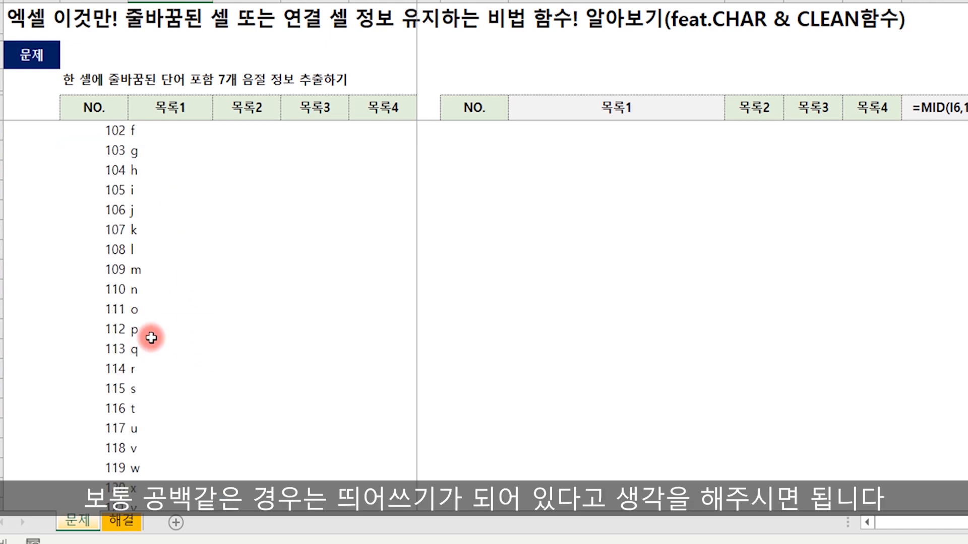
{"action": "scroll", "coordinate": [155, 336], "scroll_direction": "up", "scroll_amount": 6}
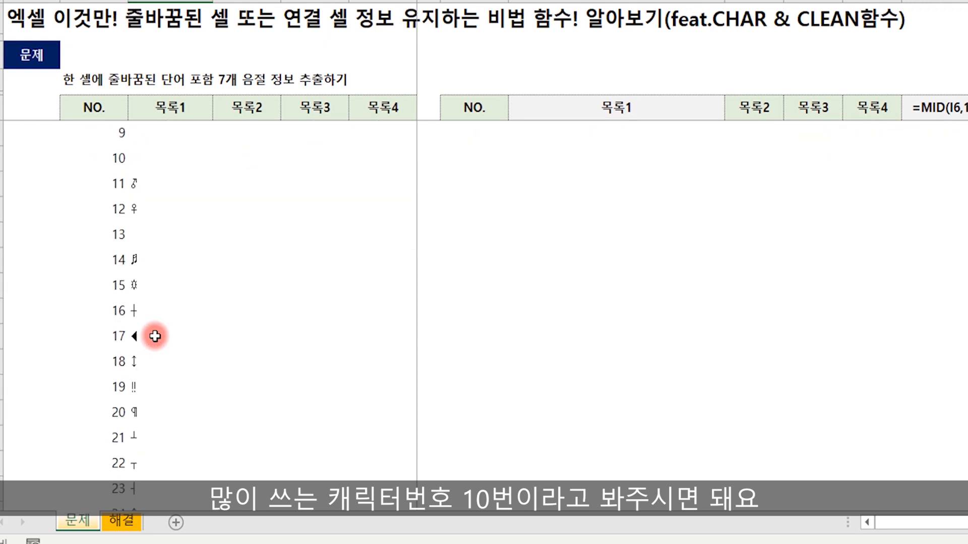
{"action": "scroll", "coordinate": [155, 336], "scroll_direction": "up", "scroll_amount": 1}
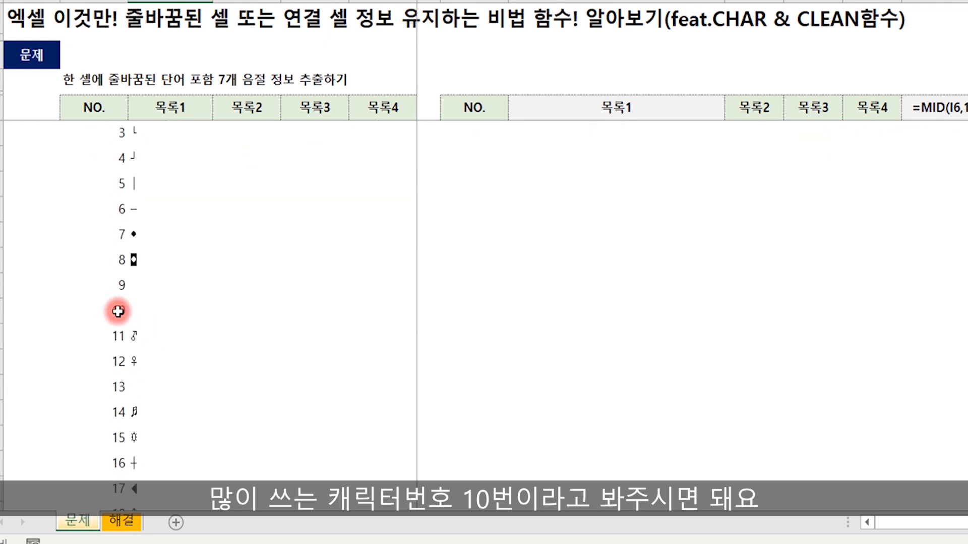
Copy the CHAR result beside number 10 and paste it as a value into D25, the adjacent cell.
{"action": "left_click", "coordinate": [139, 315]}
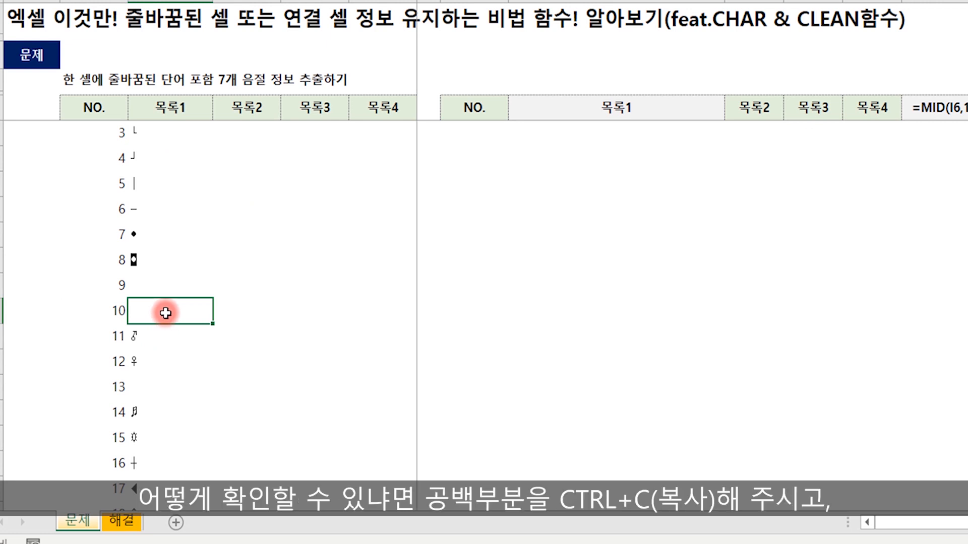
{"action": "key", "text": "ctrl+c"}
{"action": "left_click", "coordinate": [233, 314]}
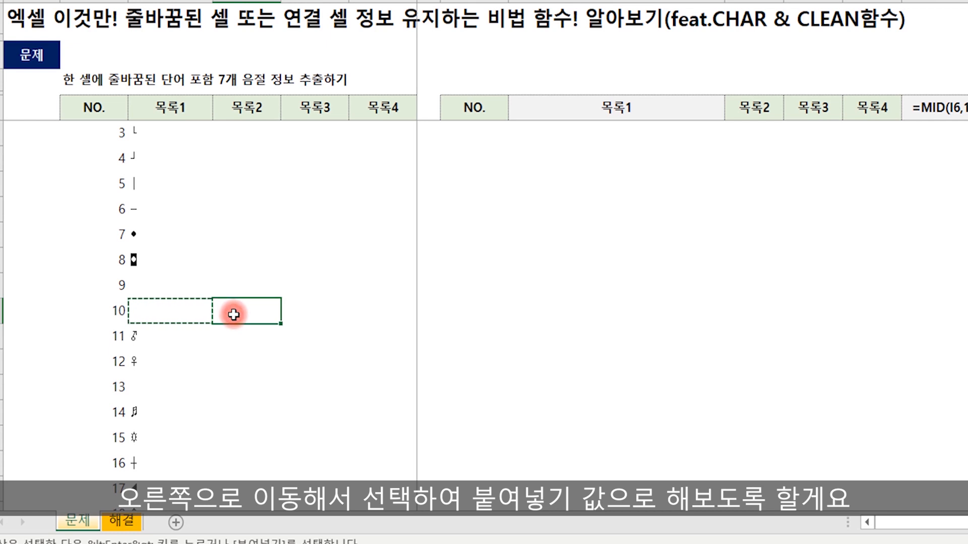
{"action": "right_click", "coordinate": [233, 314]}
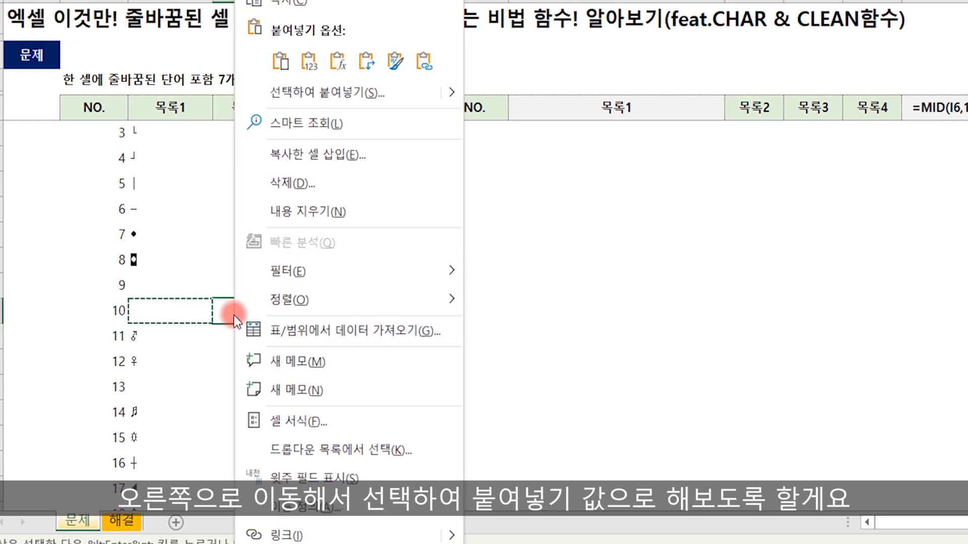
{"action": "left_click", "coordinate": [310, 64]}
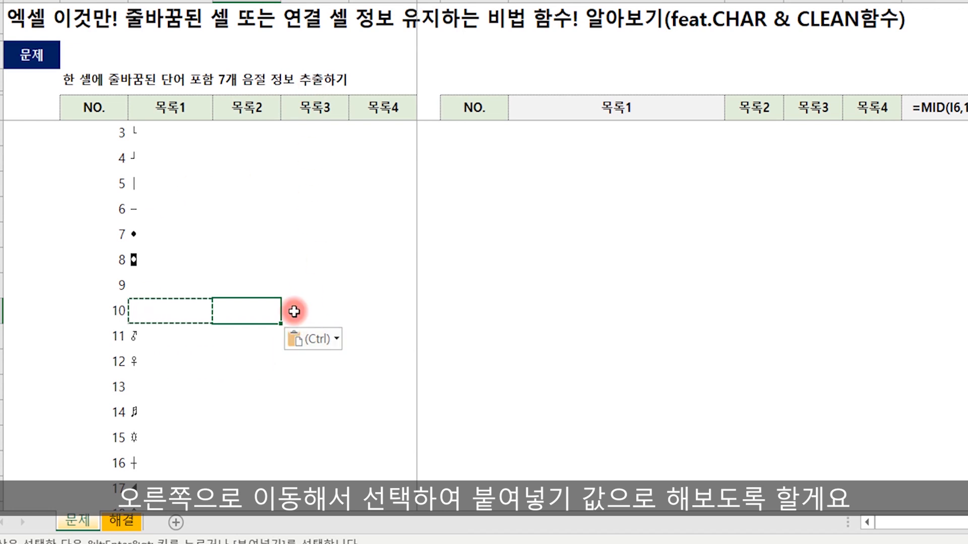
Inspect the contents of the pasted value in D25 for a line break, leaving the cell unchanged.
{"action": "left_click", "coordinate": [174, 311]}
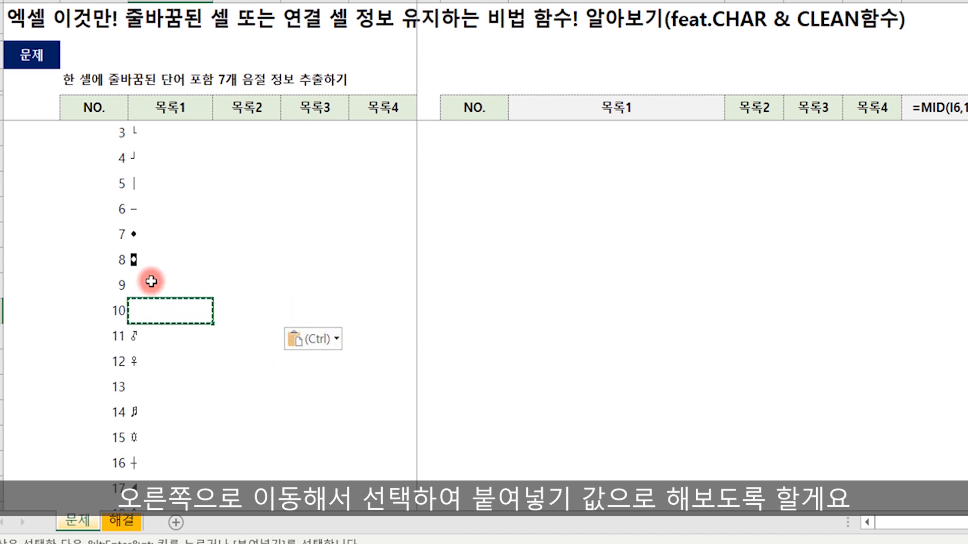
{"action": "left_click", "coordinate": [246, 309]}
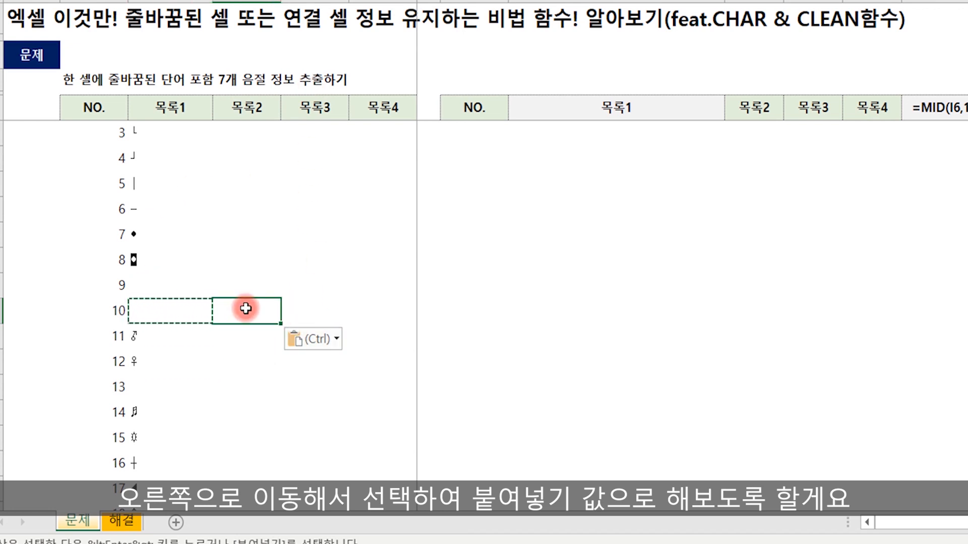
{"action": "double_click", "coordinate": [246, 308]}
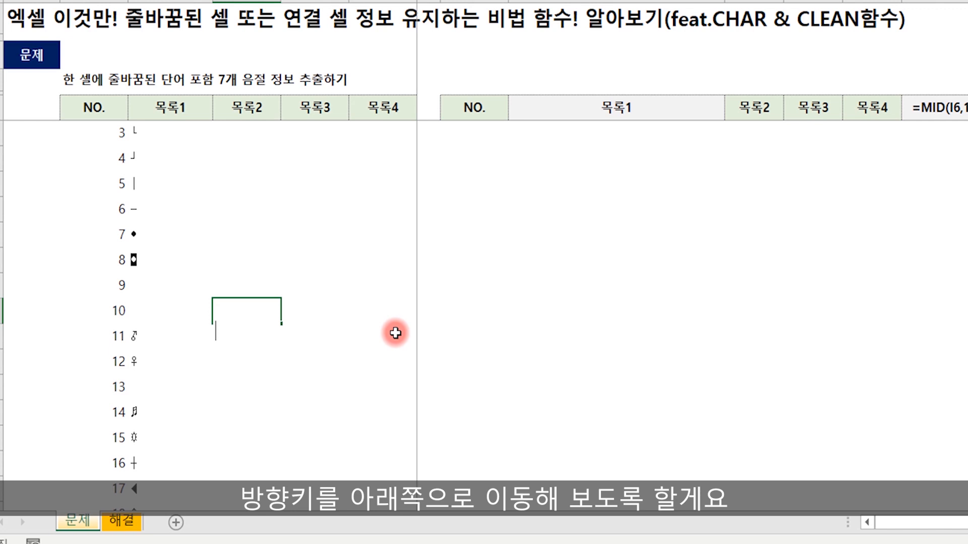
{"action": "key", "text": "Up"}
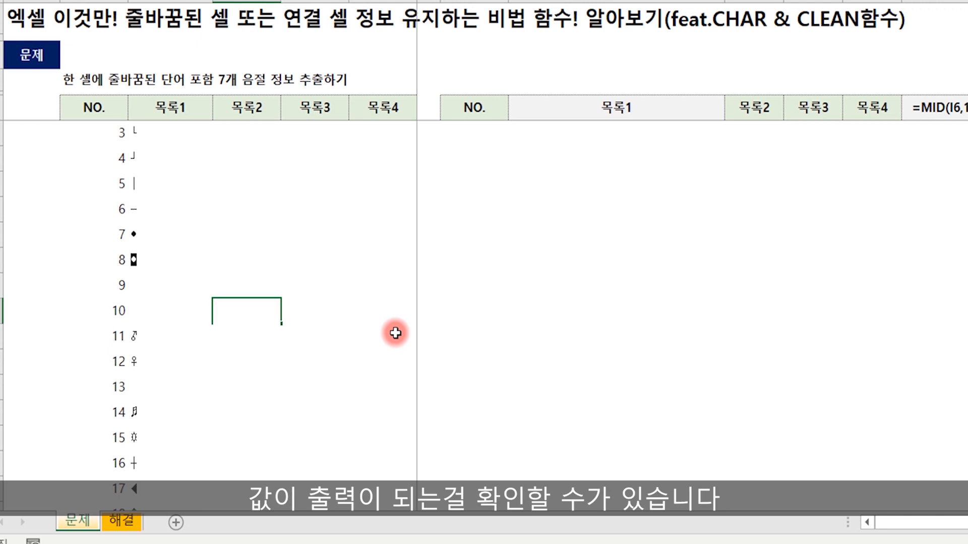
{"action": "key", "text": "Escape"}
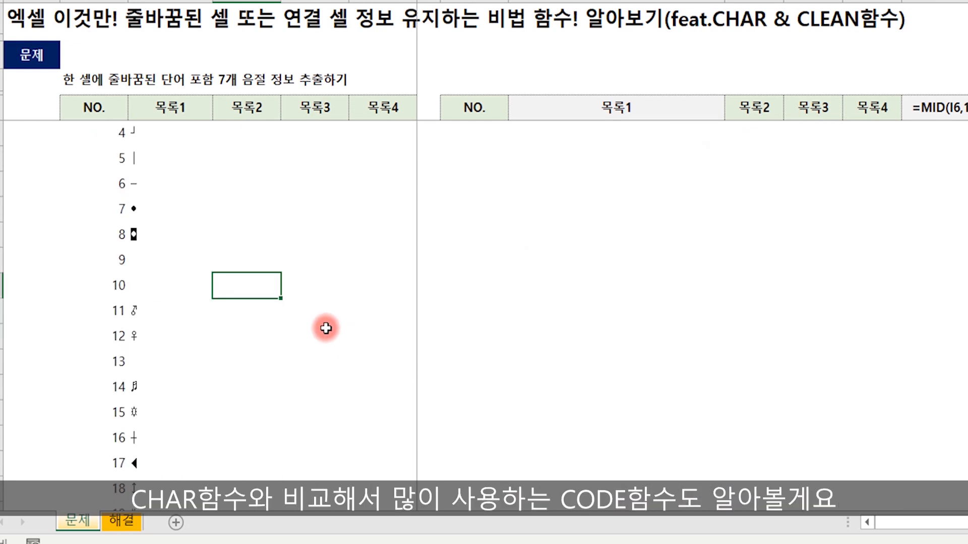
Enter the formula =CODE(C16) in D16, beside the first CHAR result.
{"action": "scroll", "coordinate": [325, 328], "scroll_direction": "up", "scroll_amount": 2}
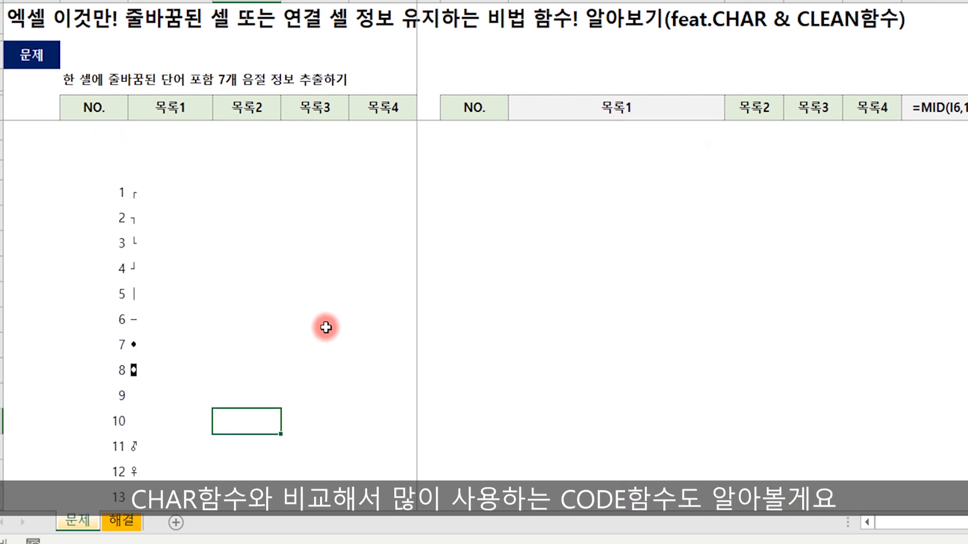
{"action": "left_click", "coordinate": [216, 197]}
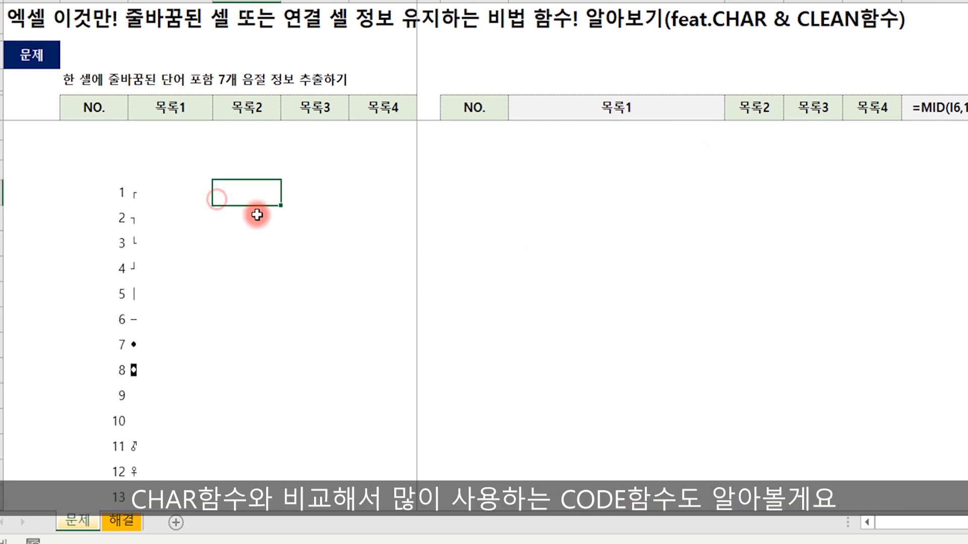
{"action": "type", "text": "="}
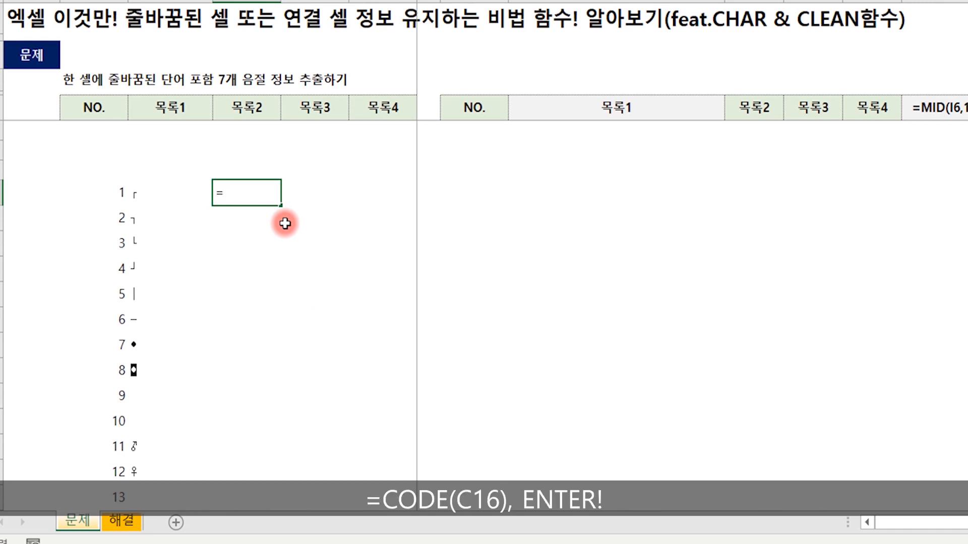
{"action": "type", "text": "code("}
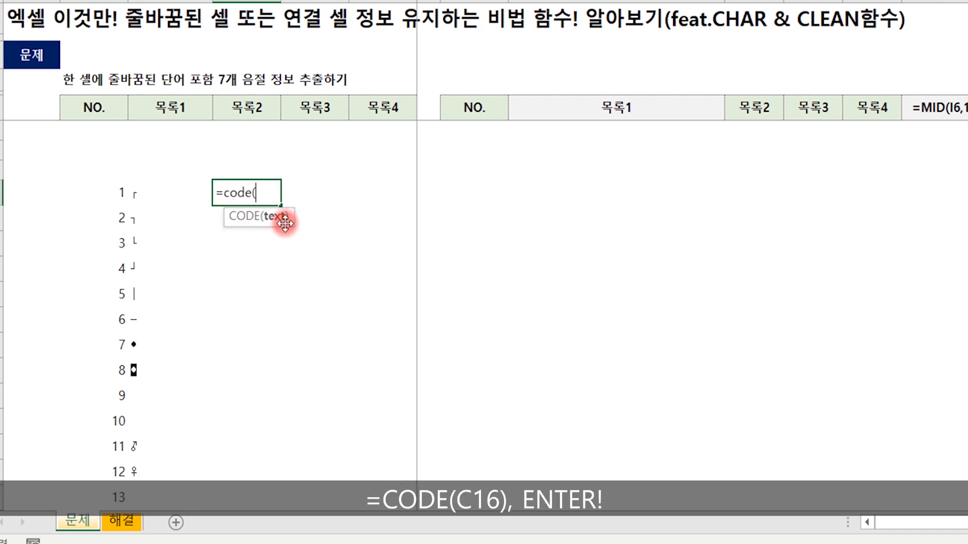
{"action": "key", "text": "Left"}
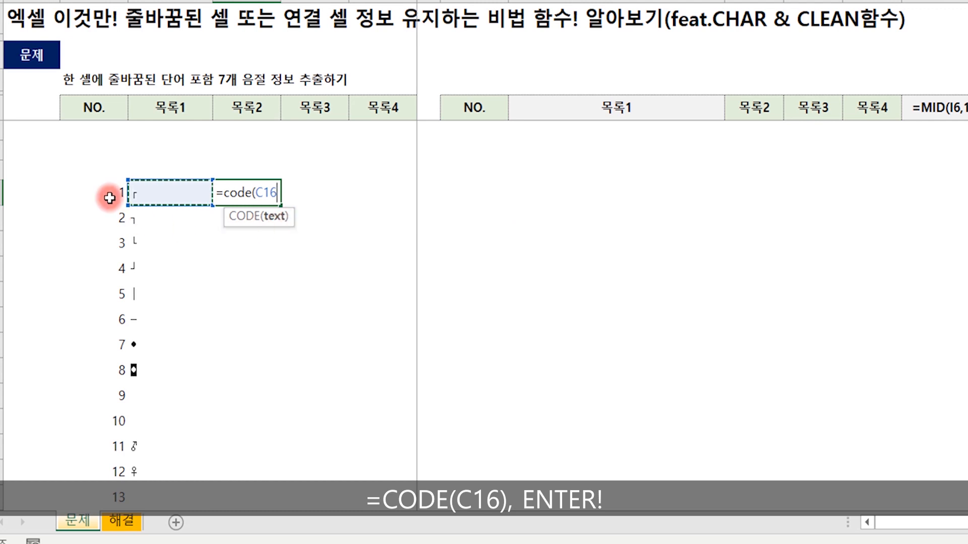
{"action": "key", "text": "Return"}
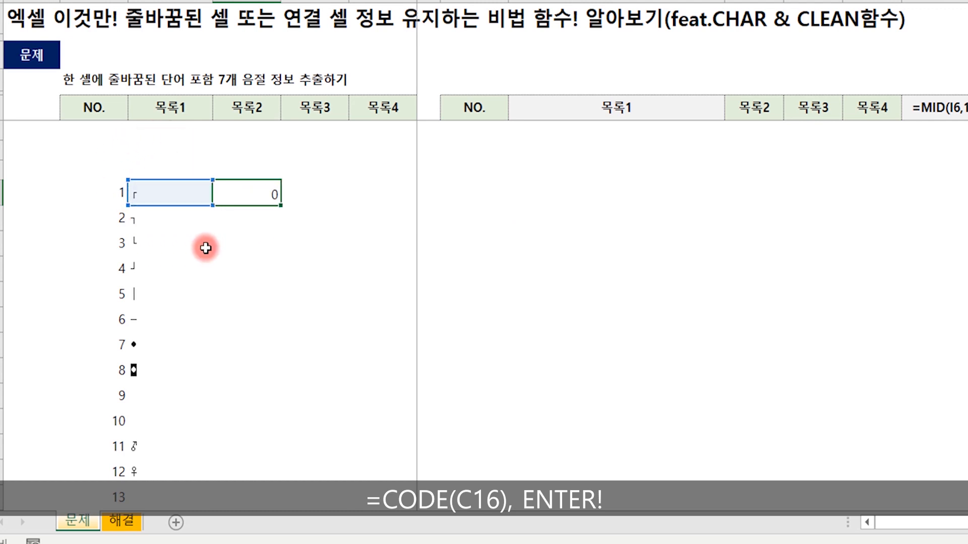
Fill the CODE formula from D16 down beside numbers 1 to 9 and compare the codes with the original numbers.
{"action": "key", "text": "Up"}
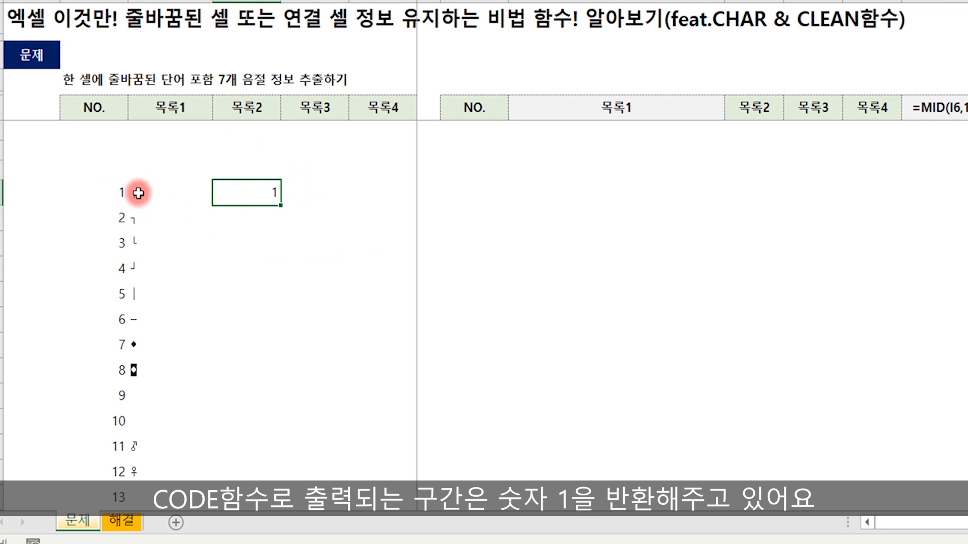
{"action": "double_click", "coordinate": [280, 205]}
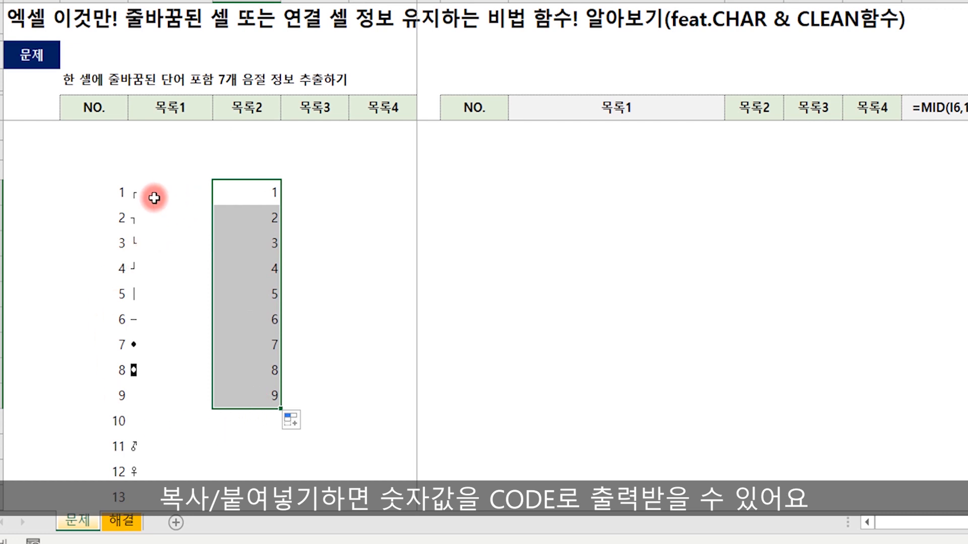
{"action": "left_click", "coordinate": [108, 190]}
{"action": "left_click", "coordinate": [106, 218]}
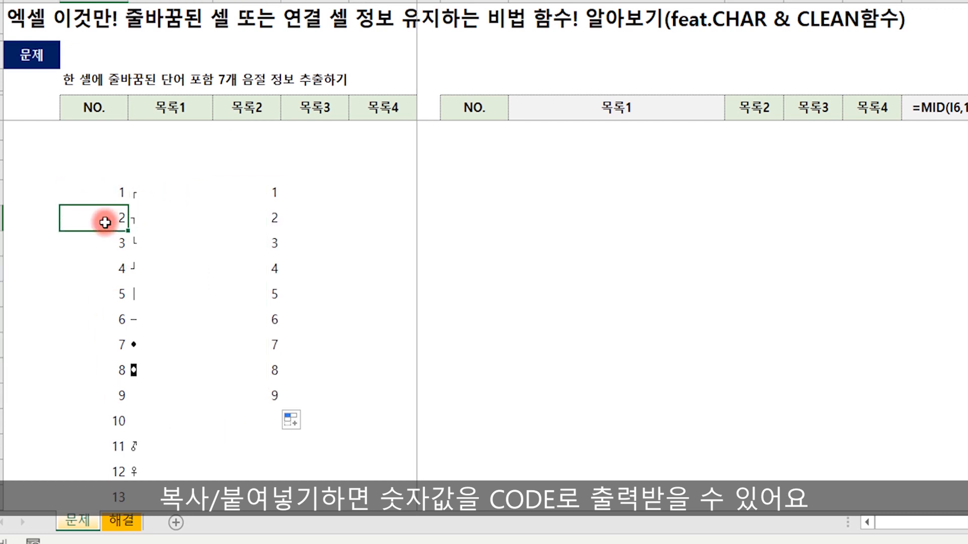
{"action": "left_click", "coordinate": [104, 243]}
{"action": "left_click", "coordinate": [99, 290]}
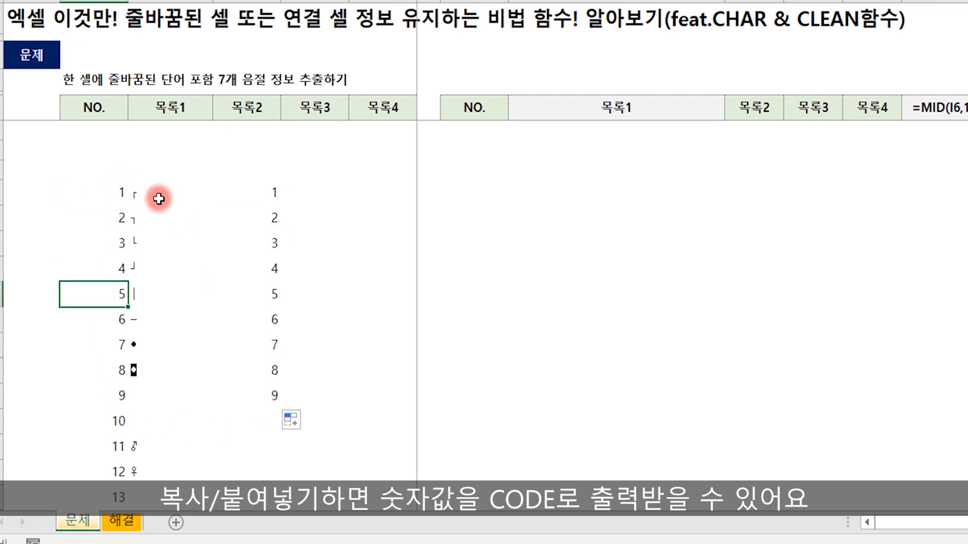
Fill the CODE formula from D16 down the number list past number 9 and review the codes around number 129.
{"action": "left_click", "coordinate": [277, 197]}
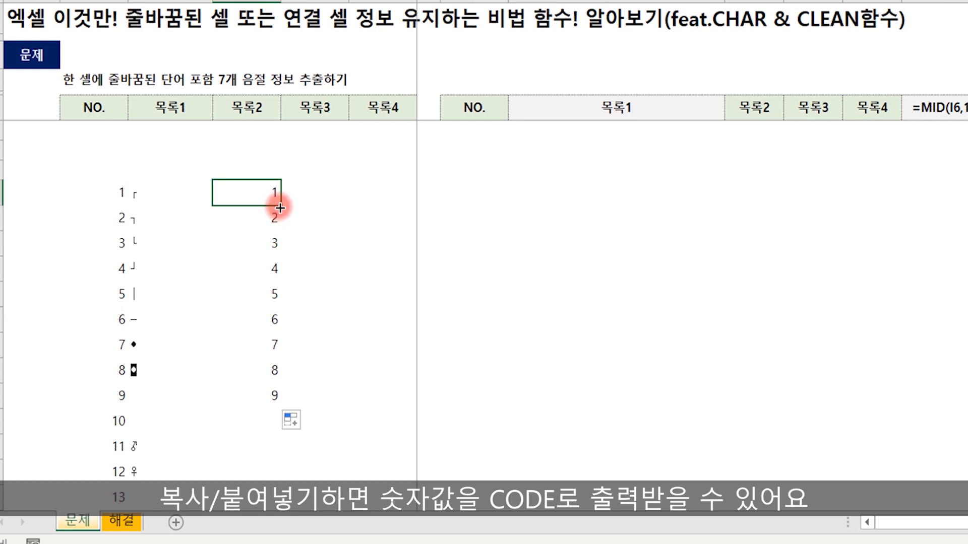
{"action": "left_click_drag", "start_coordinate": [280, 208], "coordinate": [377, 413]}
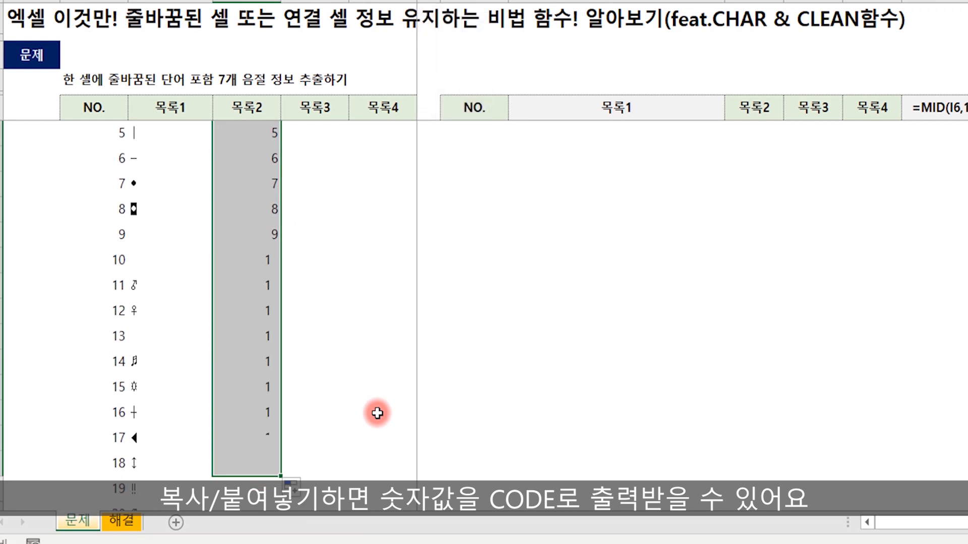
{"action": "scroll", "coordinate": [278, 398], "scroll_direction": "down", "scroll_amount": 5}
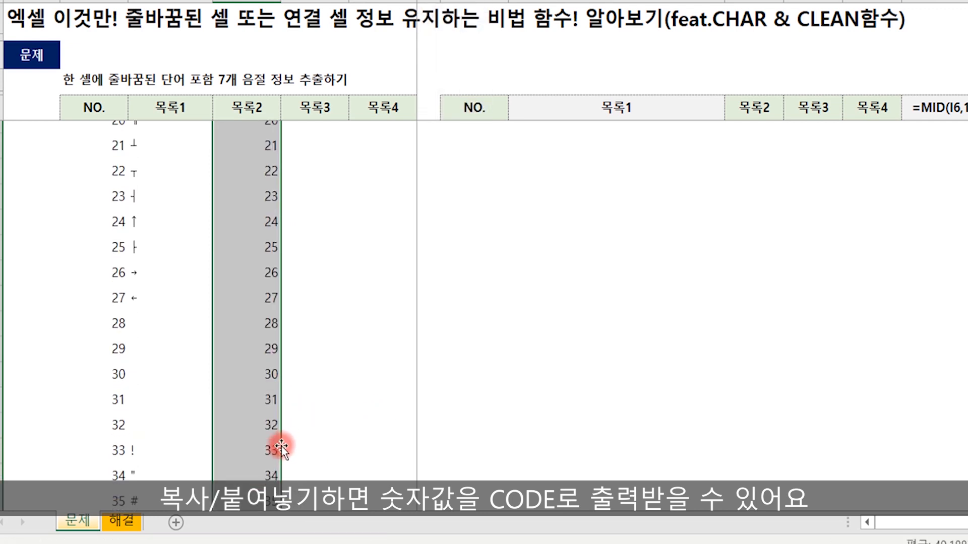
{"action": "scroll", "coordinate": [281, 447], "scroll_direction": "down", "scroll_amount": 20}
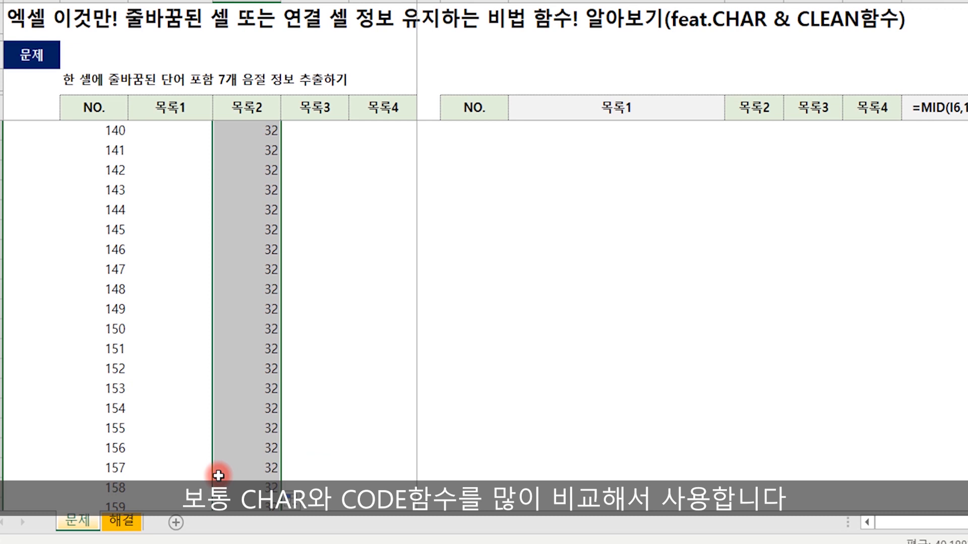
{"action": "scroll", "coordinate": [247, 442], "scroll_direction": "up", "scroll_amount": 8}
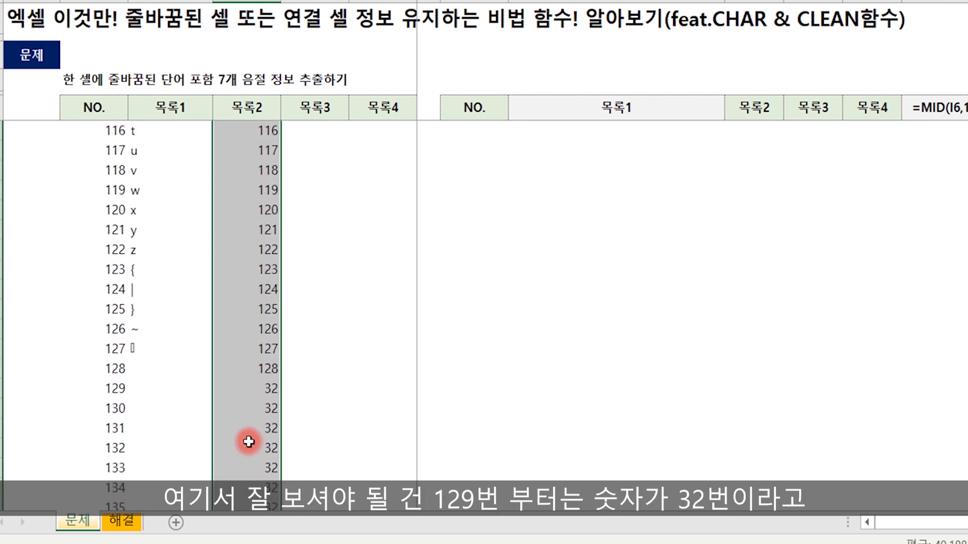
{"action": "scroll", "coordinate": [248, 440], "scroll_direction": "down", "scroll_amount": 2}
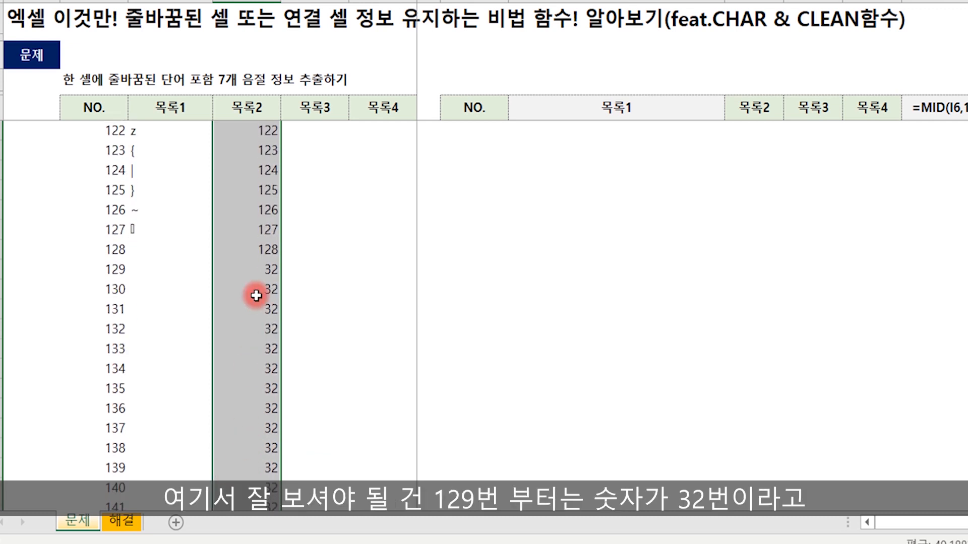
Examine the CODE results beside numbers 129 through 255 and compare them with the original numbers.
{"action": "left_click", "coordinate": [148, 271]}
{"action": "left_click", "coordinate": [275, 268]}
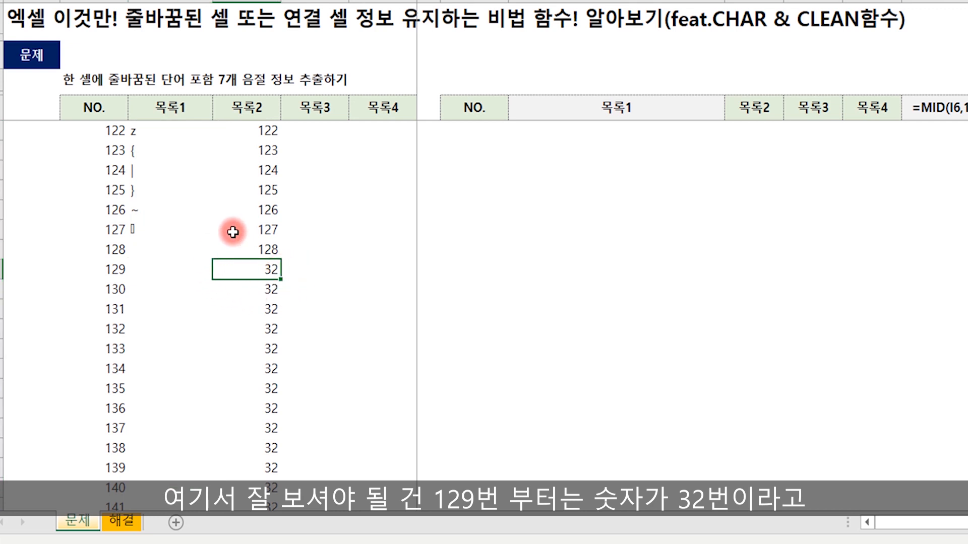
{"action": "scroll", "coordinate": [264, 325], "scroll_direction": "down", "scroll_amount": 9}
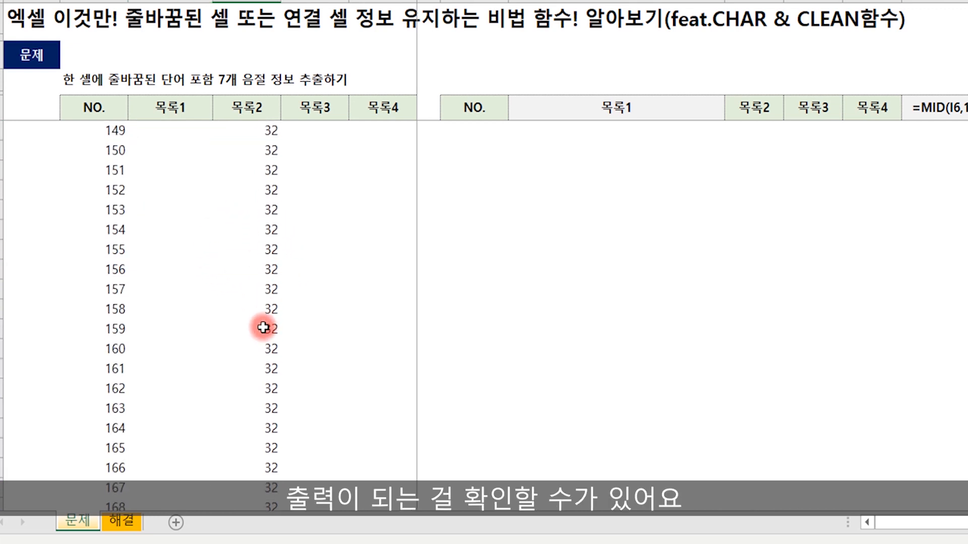
{"action": "scroll", "coordinate": [263, 328], "scroll_direction": "down", "scroll_amount": 20}
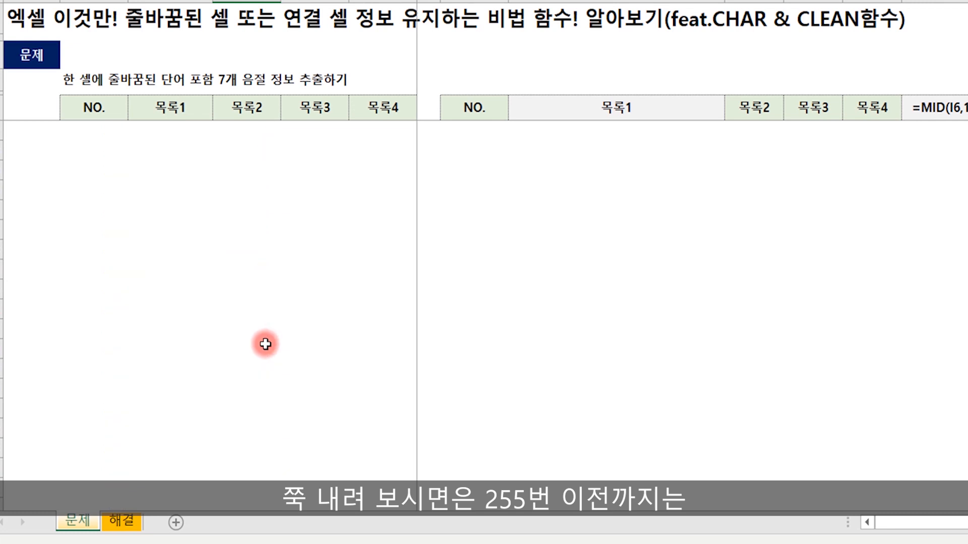
{"action": "scroll", "coordinate": [265, 344], "scroll_direction": "down", "scroll_amount": 5}
{"action": "left_click", "coordinate": [271, 329]}
{"action": "left_click", "coordinate": [267, 308]}
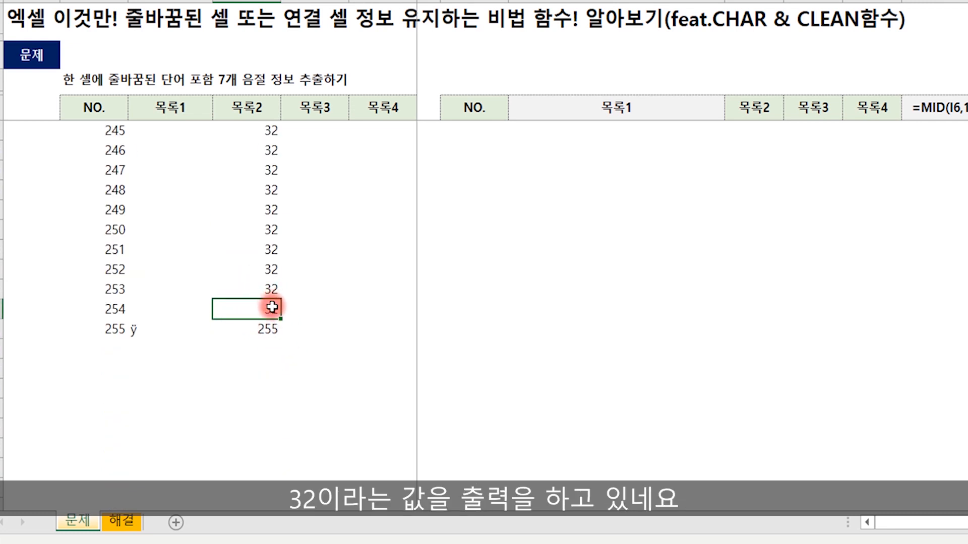
Paste the CHAR result of number 32 as a value into the 목록3 column of its row and inspect the cell for a space.
{"action": "scroll", "coordinate": [273, 307], "scroll_direction": "up", "scroll_amount": 20}
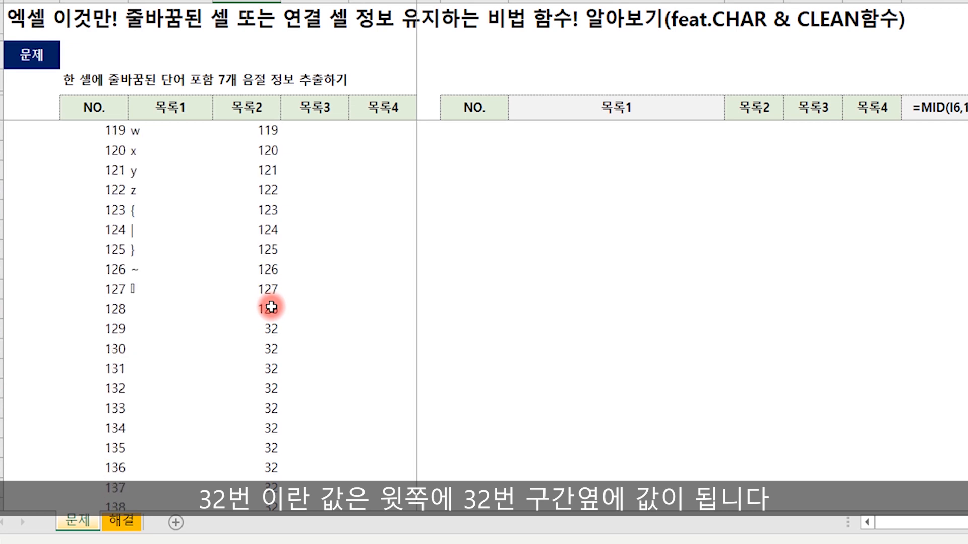
{"action": "scroll", "coordinate": [271, 307], "scroll_direction": "up", "scroll_amount": 20}
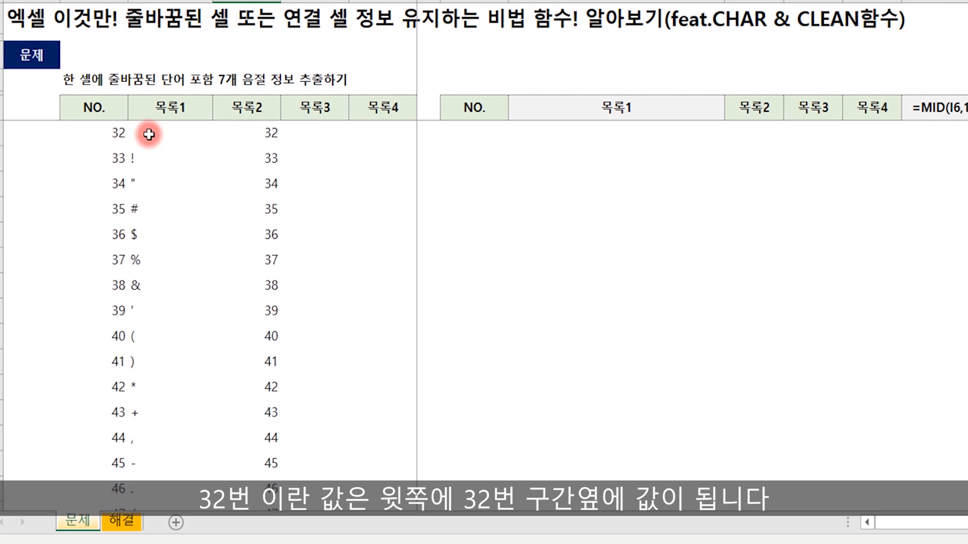
{"action": "left_click", "coordinate": [149, 134]}
{"action": "scroll", "coordinate": [151, 152], "scroll_direction": "up", "scroll_amount": 1}
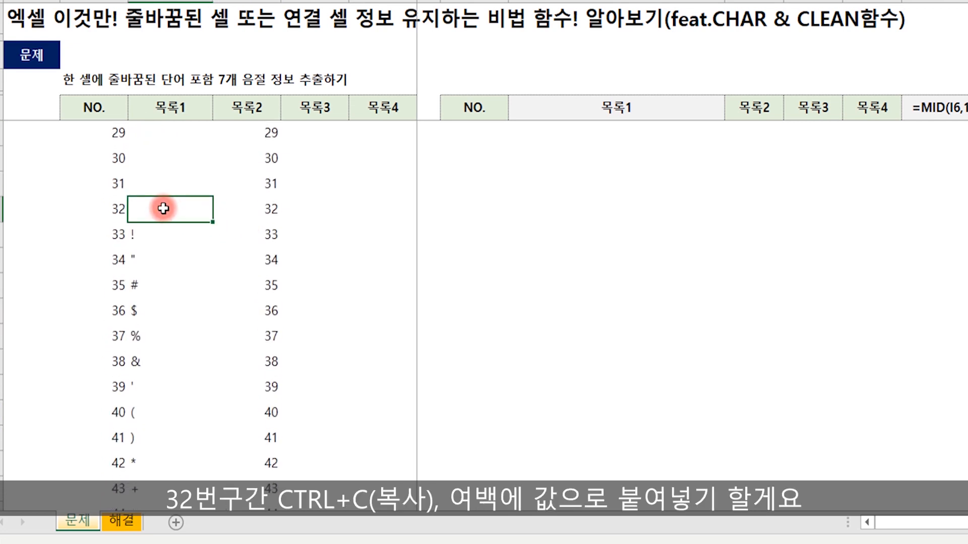
{"action": "key", "text": "ctrl+c"}
{"action": "left_click", "coordinate": [319, 209]}
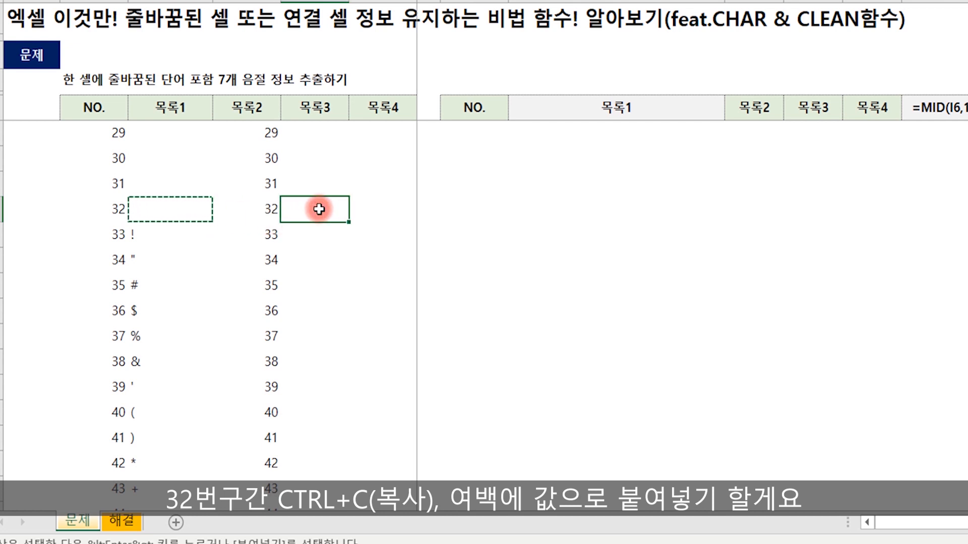
{"action": "right_click", "coordinate": [319, 209]}
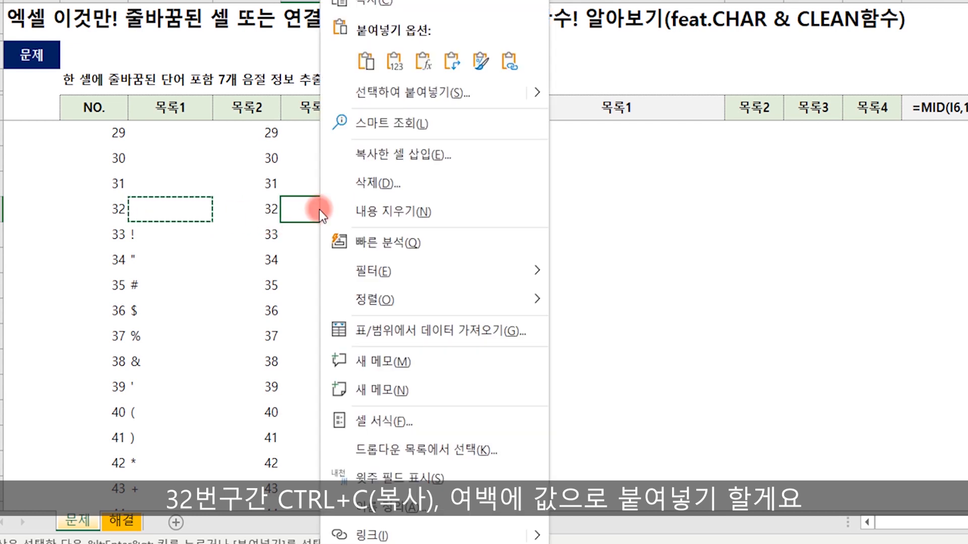
{"action": "left_click", "coordinate": [394, 62]}
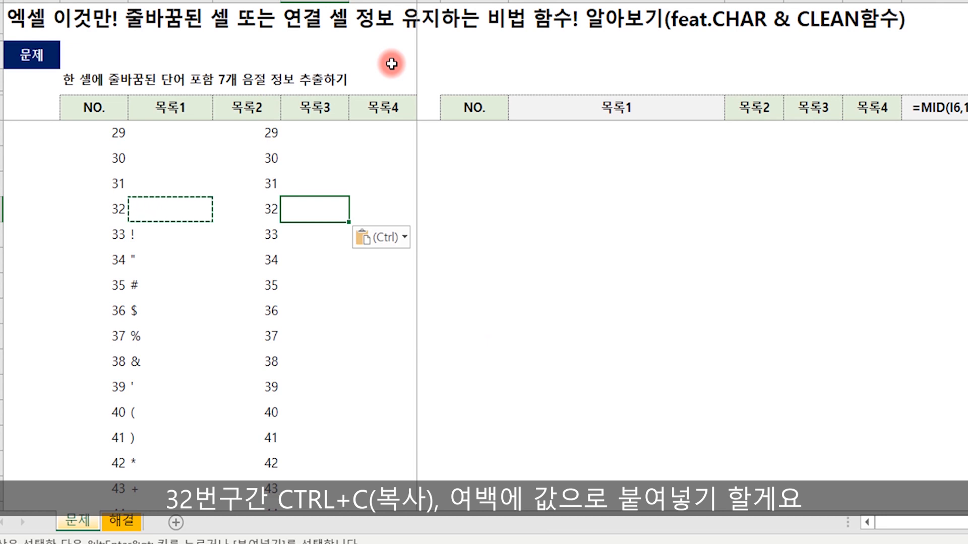
{"action": "double_click", "coordinate": [313, 212]}
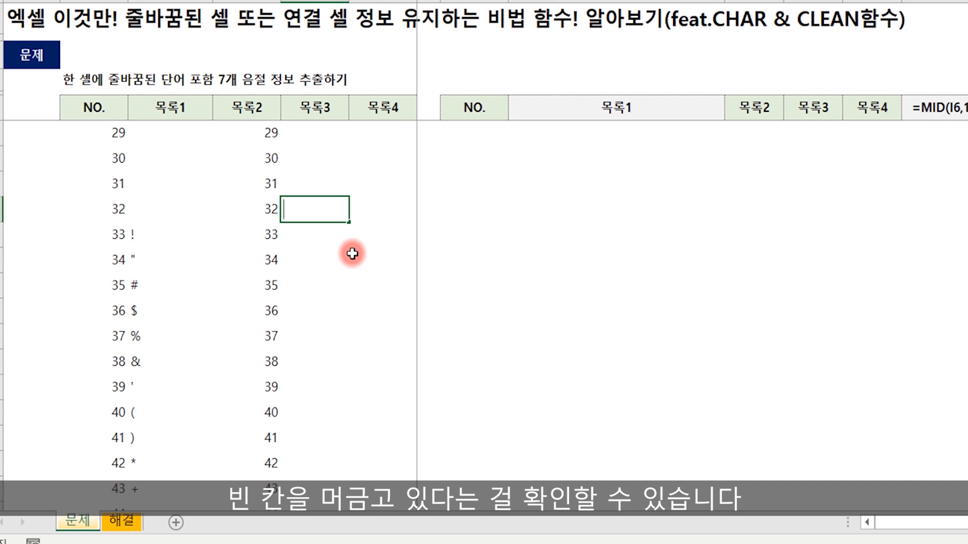
{"action": "left_click", "coordinate": [180, 207]}
Select the CODE results for numbers 129 through 254 and review the codes in that range.
{"action": "scroll", "coordinate": [233, 268], "scroll_direction": "down", "scroll_amount": 17}
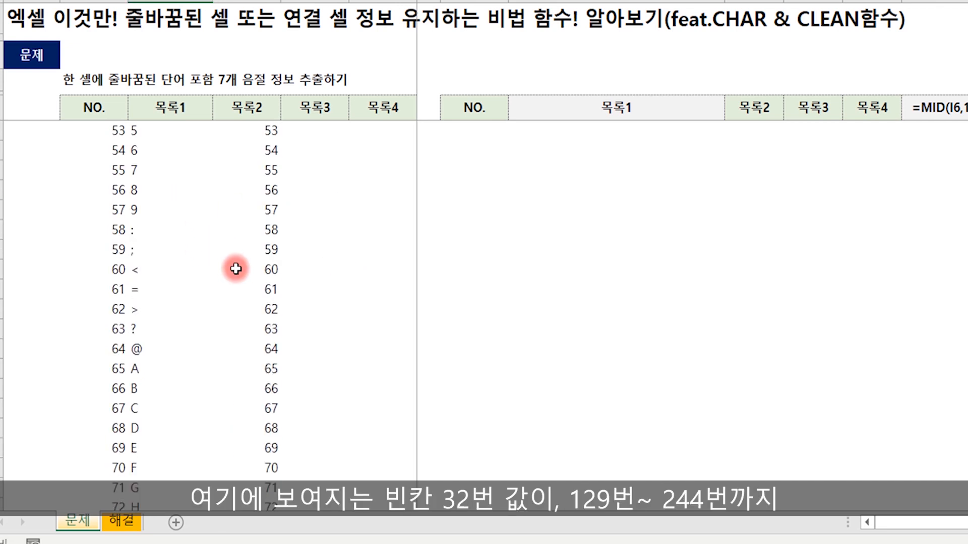
{"action": "scroll", "coordinate": [237, 274], "scroll_direction": "down", "scroll_amount": 16}
{"action": "scroll", "coordinate": [249, 283], "scroll_direction": "up", "scroll_amount": 1}
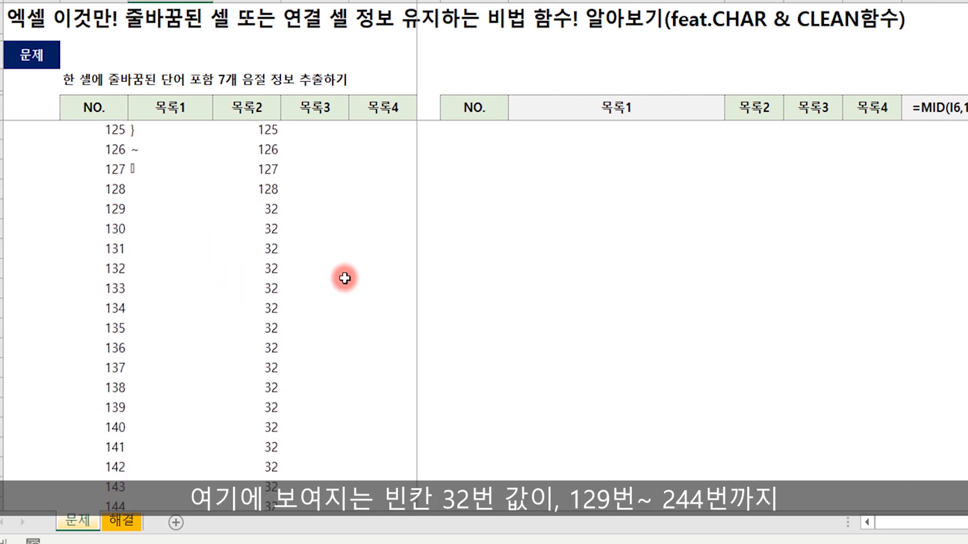
{"action": "left_click", "coordinate": [260, 210]}
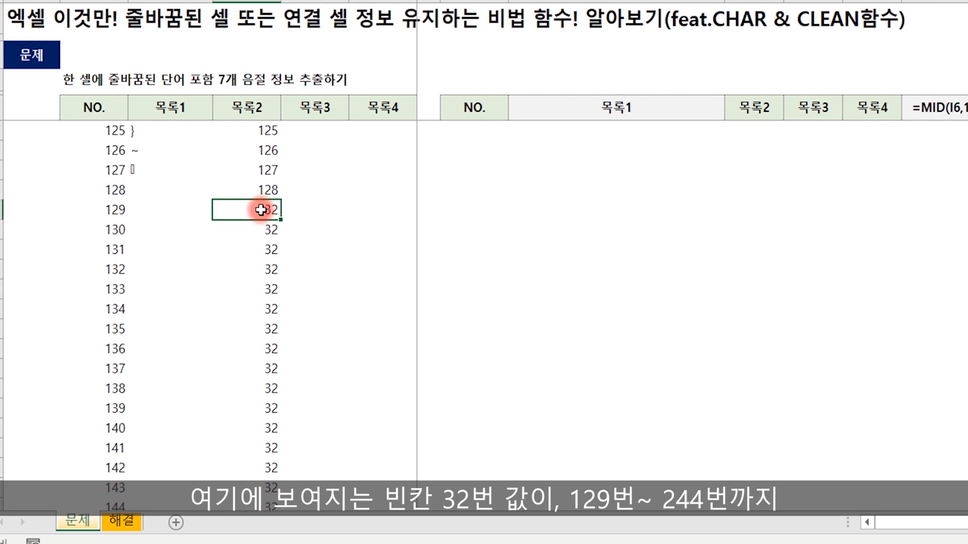
{"action": "key", "text": "ctrl+shift+Down"}
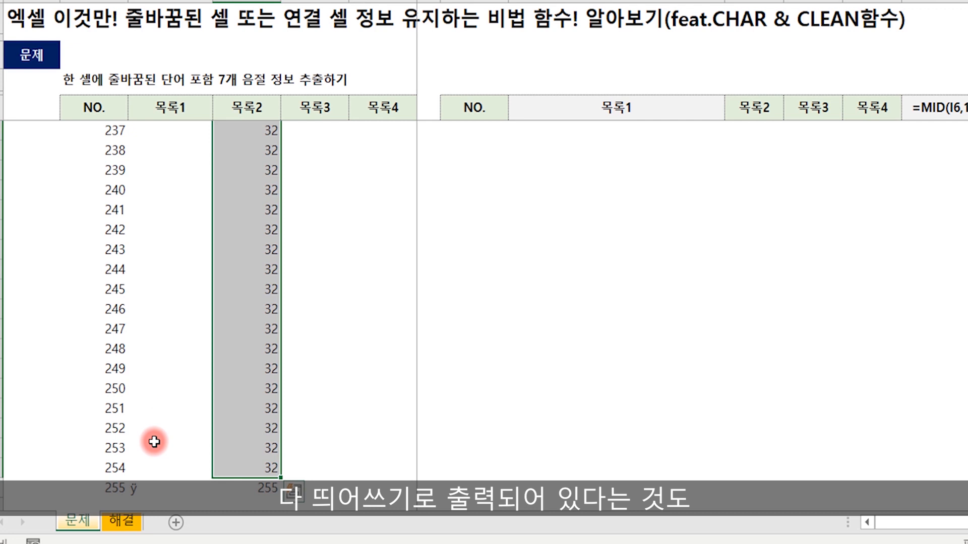
{"action": "scroll", "coordinate": [252, 290], "scroll_direction": "up", "scroll_amount": 17}
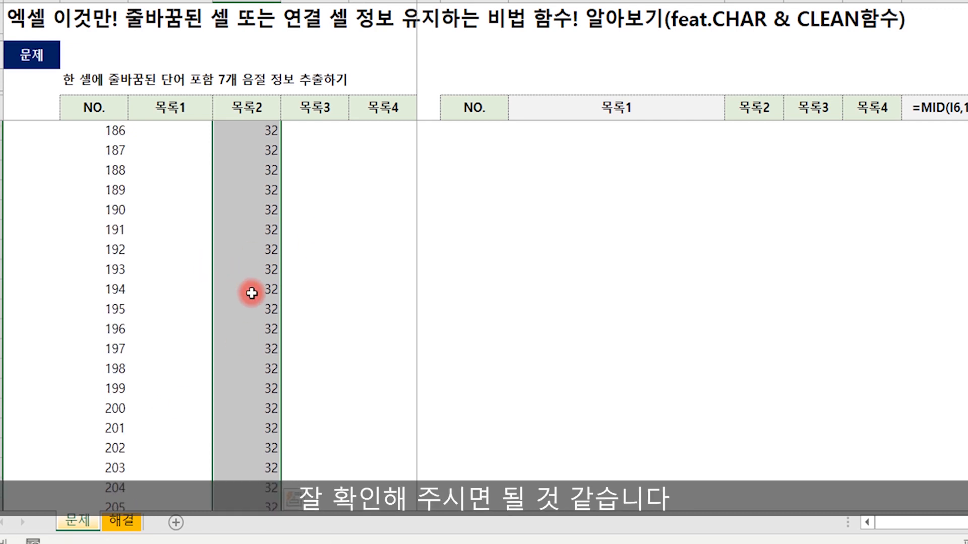
{"action": "left_click", "coordinate": [252, 294]}
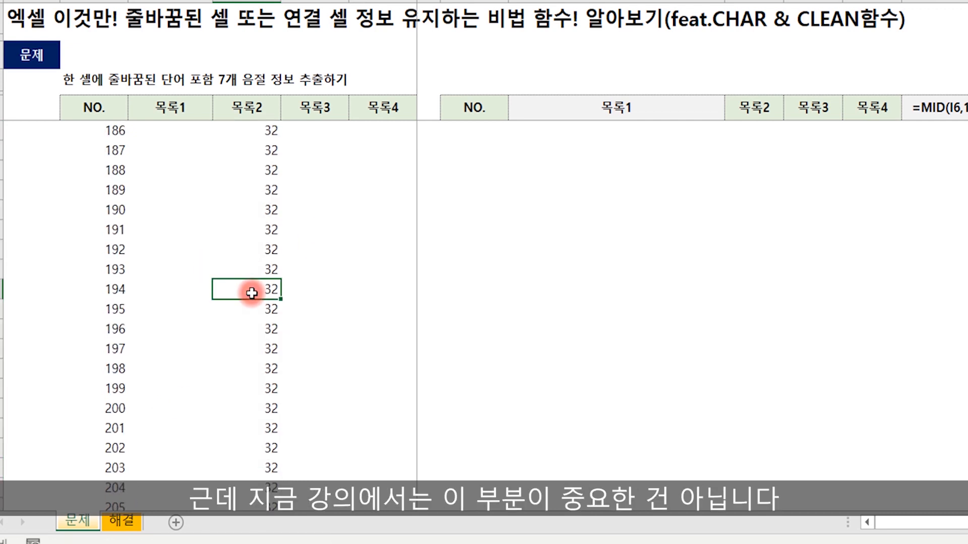
Examine the separate 목록1 to 목록4 values in row 7 from W7 onward against the line-broken 목록1 cell C7.
{"action": "key", "text": "ctrl+Up"}
{"action": "scroll", "coordinate": [247, 298], "scroll_direction": "up", "scroll_amount": 1}
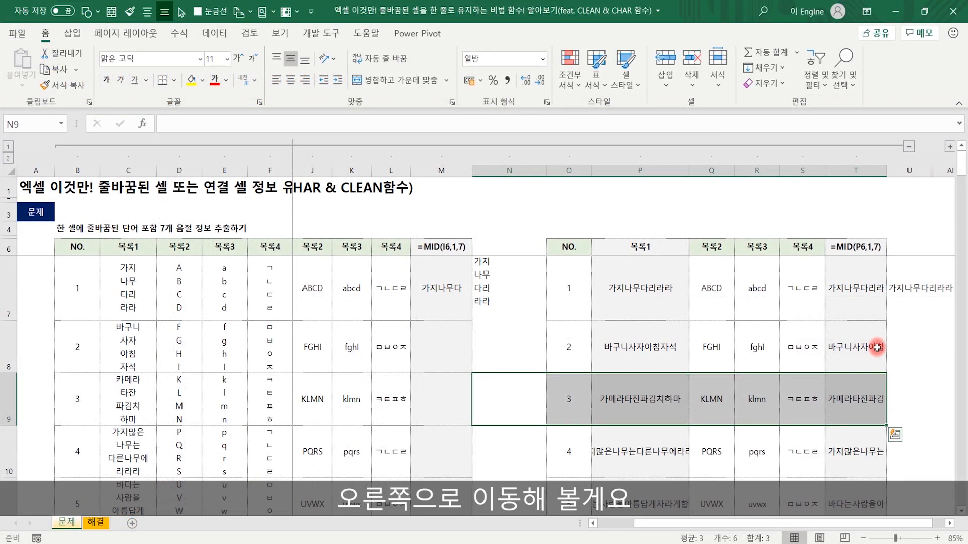
{"action": "left_click", "coordinate": [877, 348]}
{"action": "left_click_drag", "start_coordinate": [902, 339], "coordinate": [964, 336]}
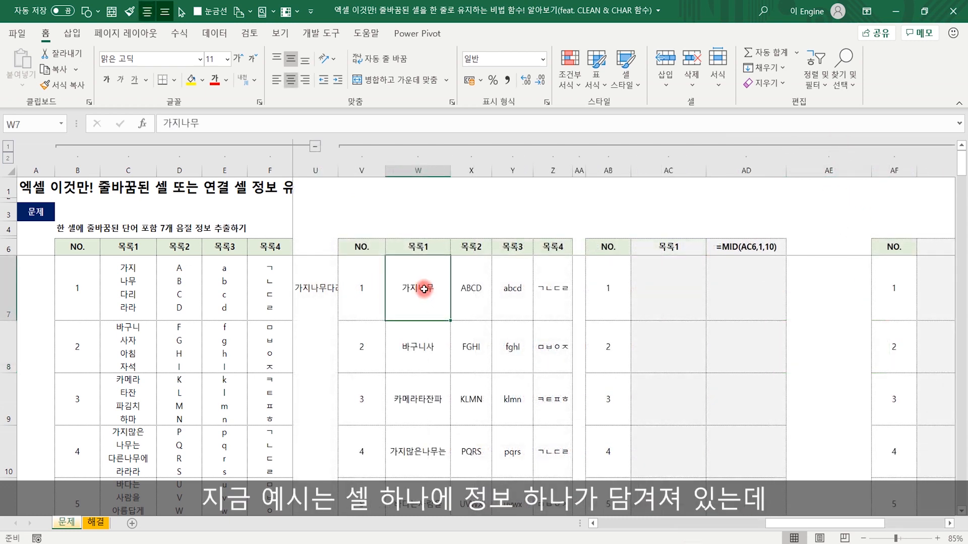
{"action": "left_click", "coordinate": [479, 286]}
{"action": "left_click", "coordinate": [550, 285]}
{"action": "left_click", "coordinate": [506, 291]}
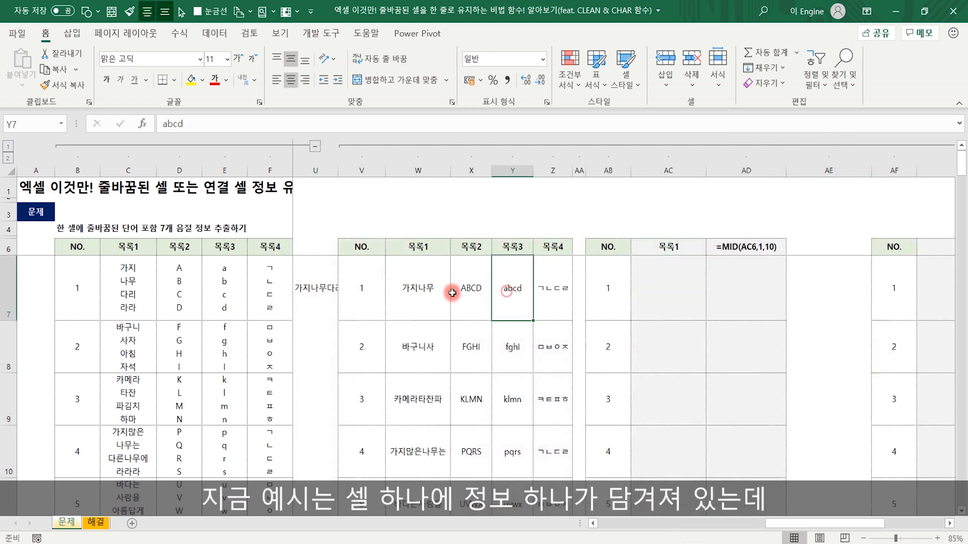
{"action": "left_click", "coordinate": [432, 295]}
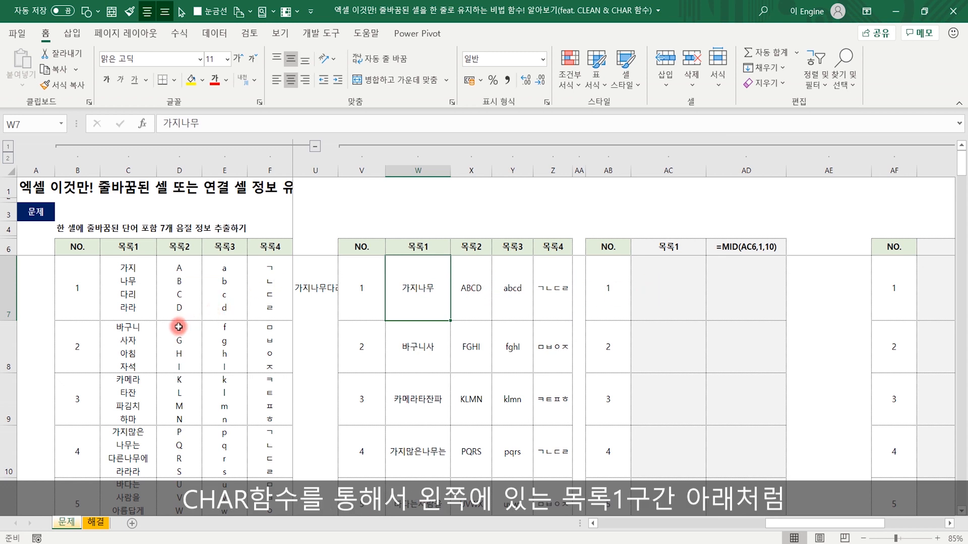
{"action": "left_click_drag", "start_coordinate": [91, 256], "coordinate": [157, 323]}
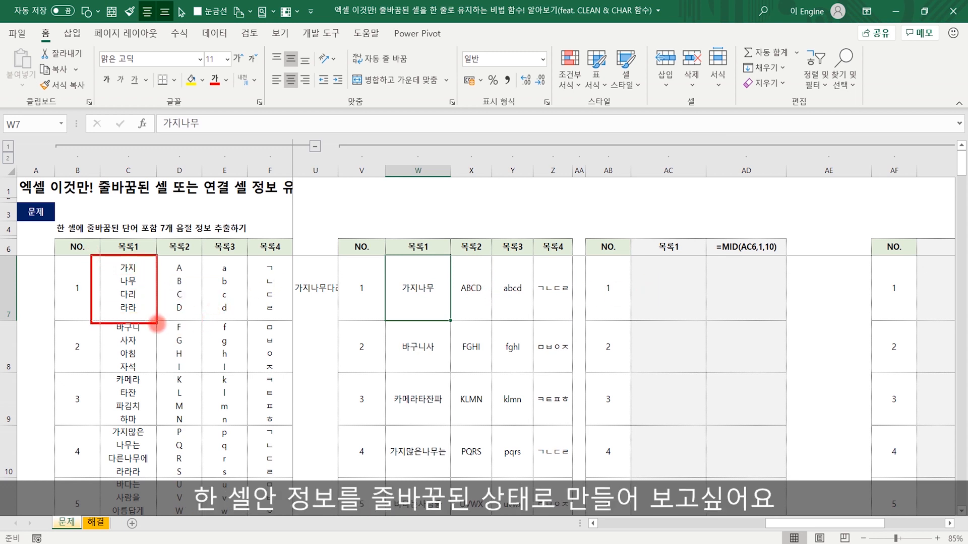
{"action": "left_click_drag", "start_coordinate": [144, 285], "coordinate": [163, 315]}
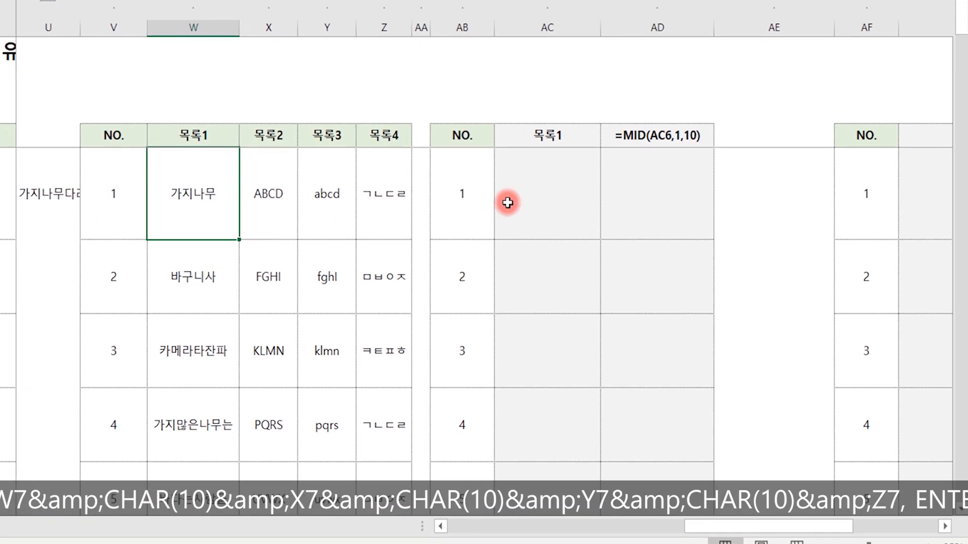
Join the four row 7 values in AC7 with line breaks using =W7&CHAR(10)&X7&CHAR(10)&Y7&CHAR(10)&Z7.
{"action": "left_click", "coordinate": [671, 291]}
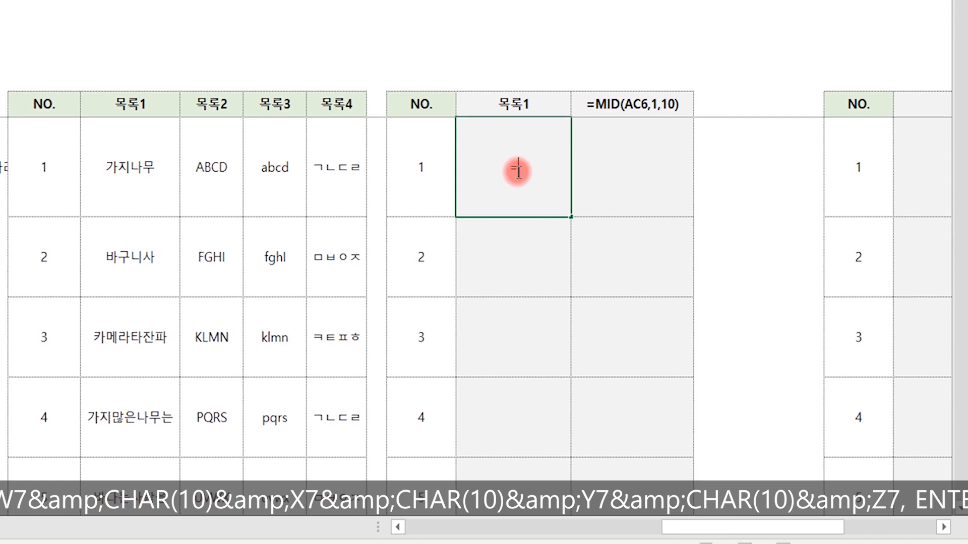
{"action": "type", "text": "="}
{"action": "left_click", "coordinate": [140, 164]}
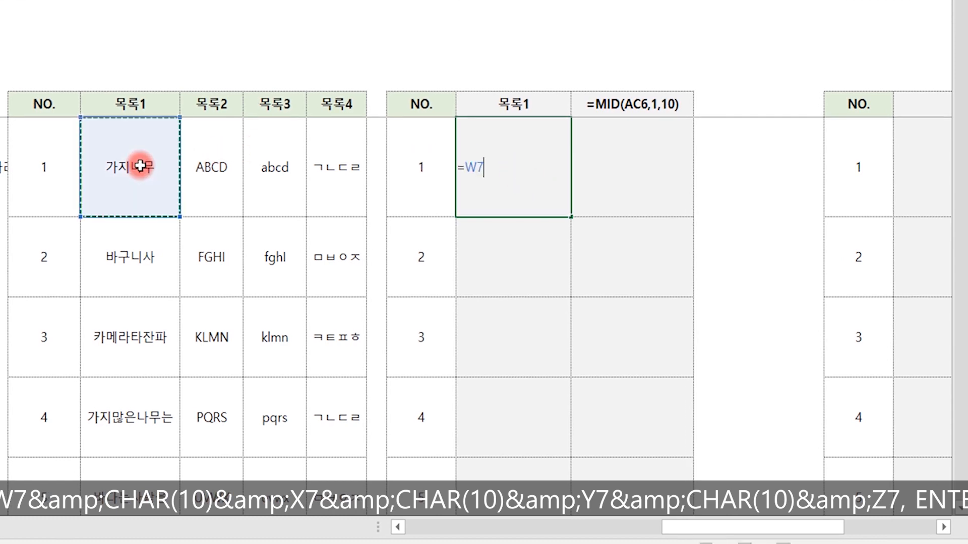
{"action": "type", "text": "&"}
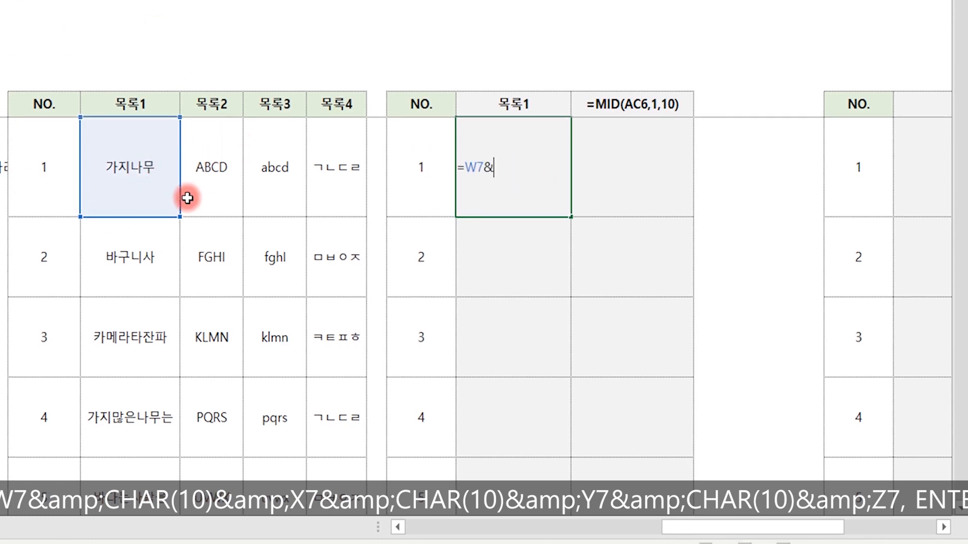
{"action": "type", "text": "char("}
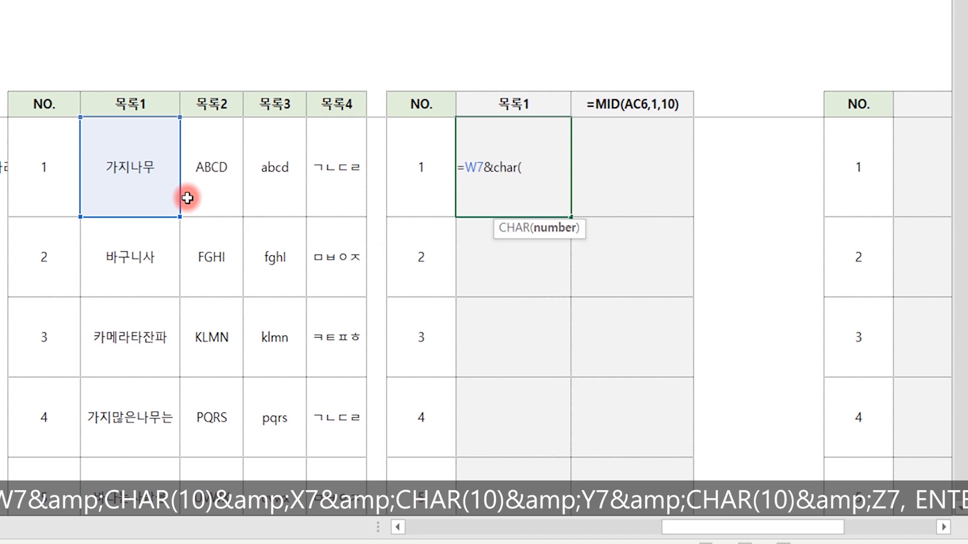
{"action": "type", "text": ")&"}
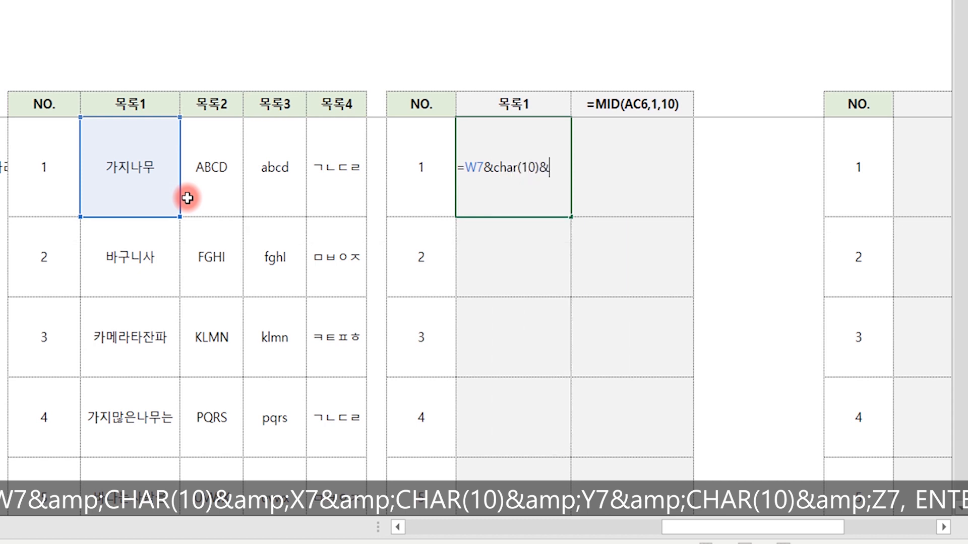
{"action": "left_click", "coordinate": [214, 172]}
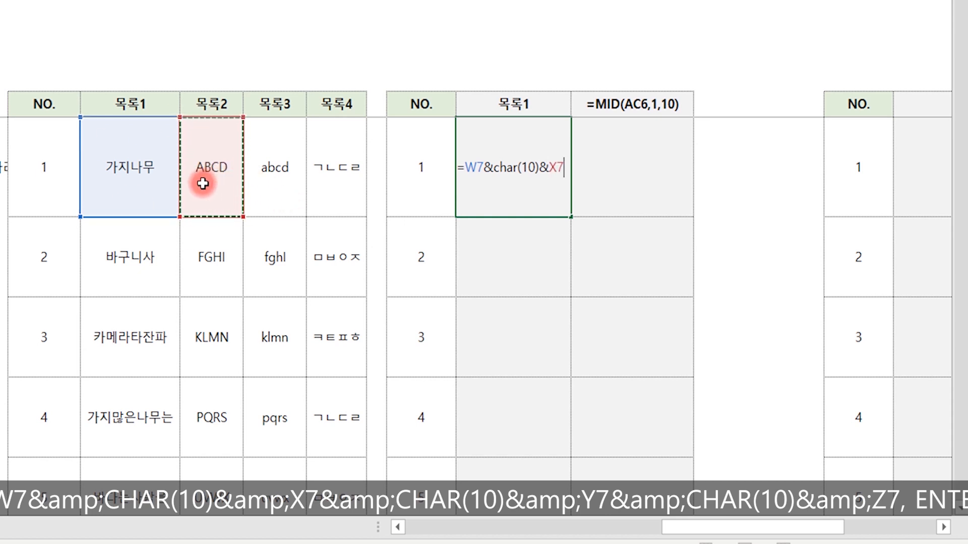
{"action": "key", "text": "alt+Return"}
{"action": "type", "text": "&char("}
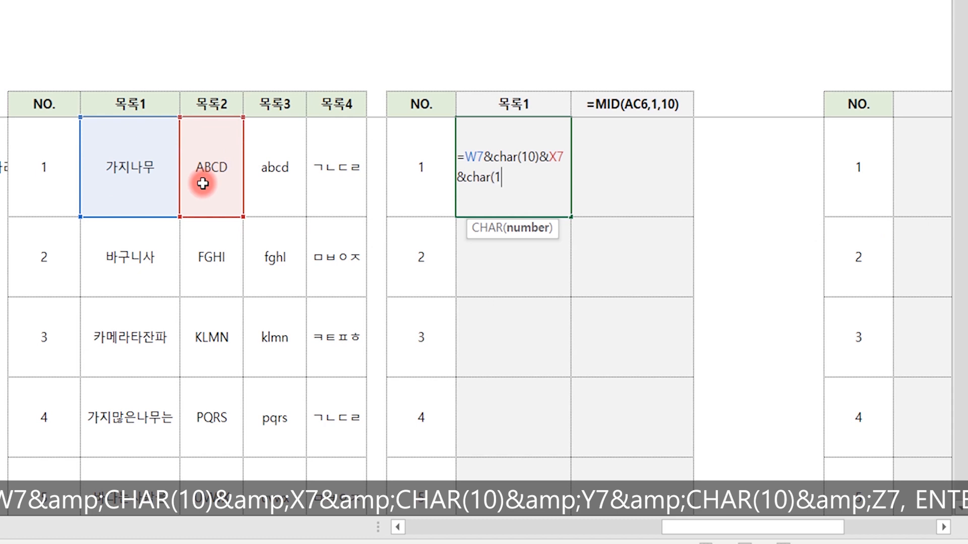
{"action": "type", "text": "10)&"}
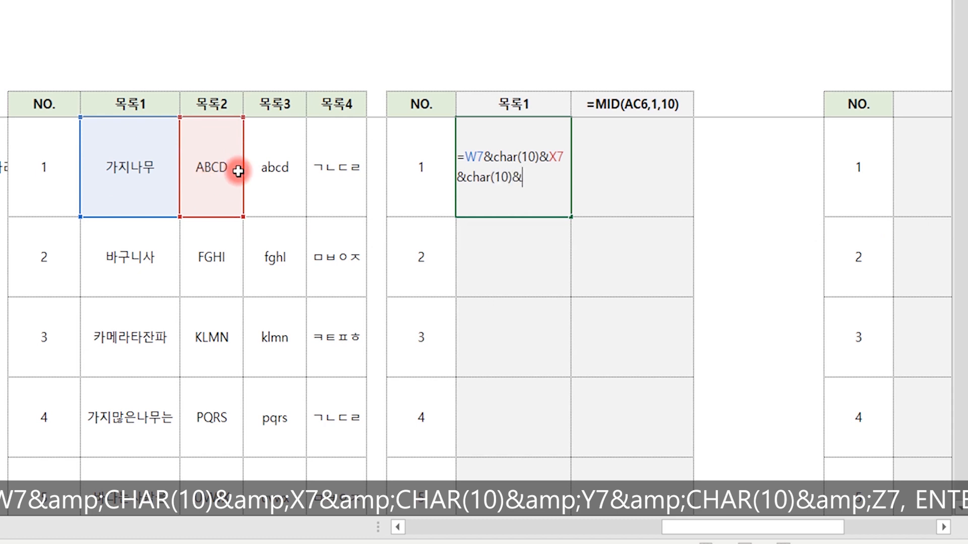
{"action": "left_click", "coordinate": [272, 172]}
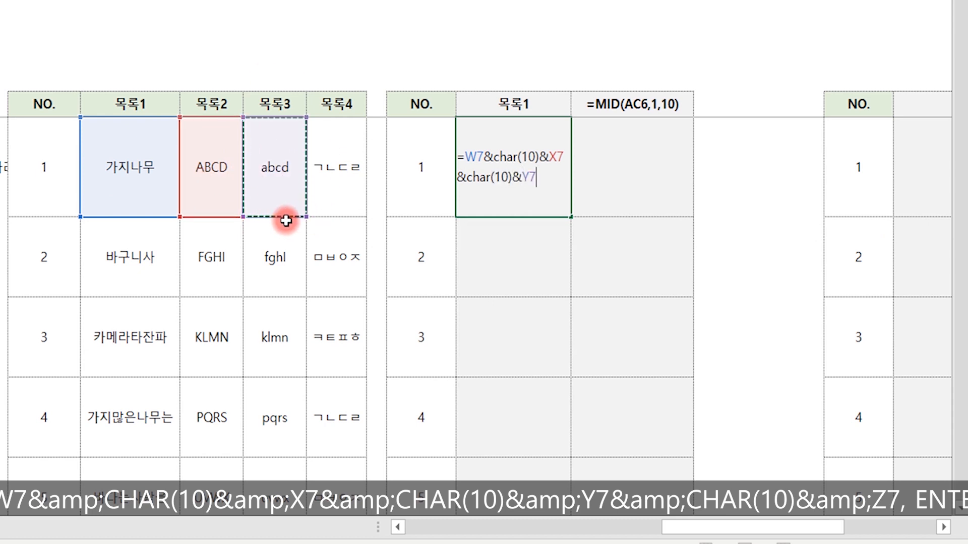
{"action": "type", "text": "&char( "}
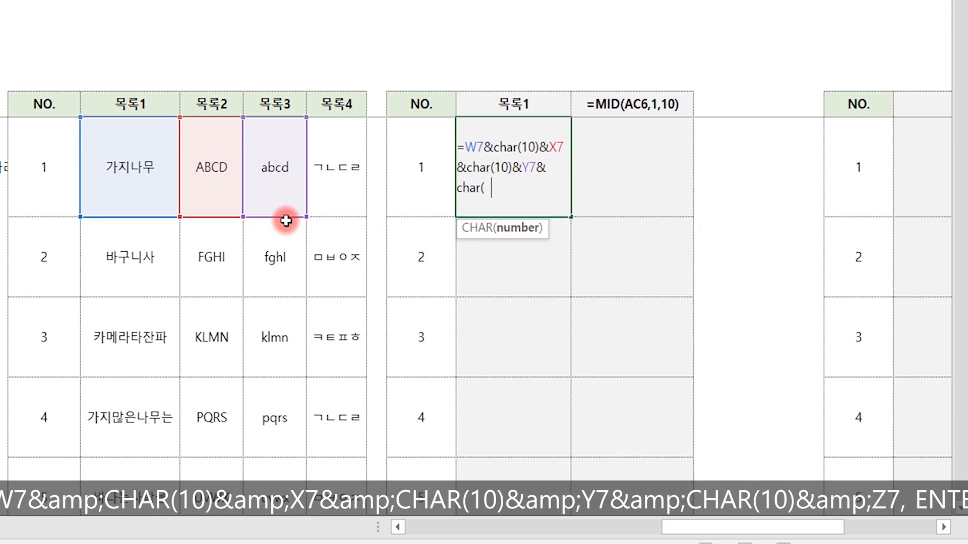
{"action": "type", "text": "0)&"}
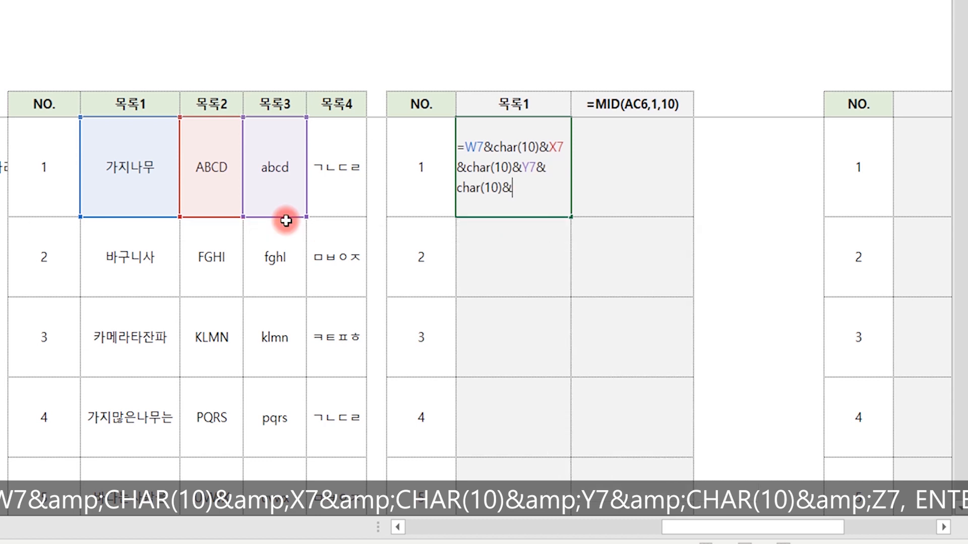
{"action": "left_click", "coordinate": [325, 174]}
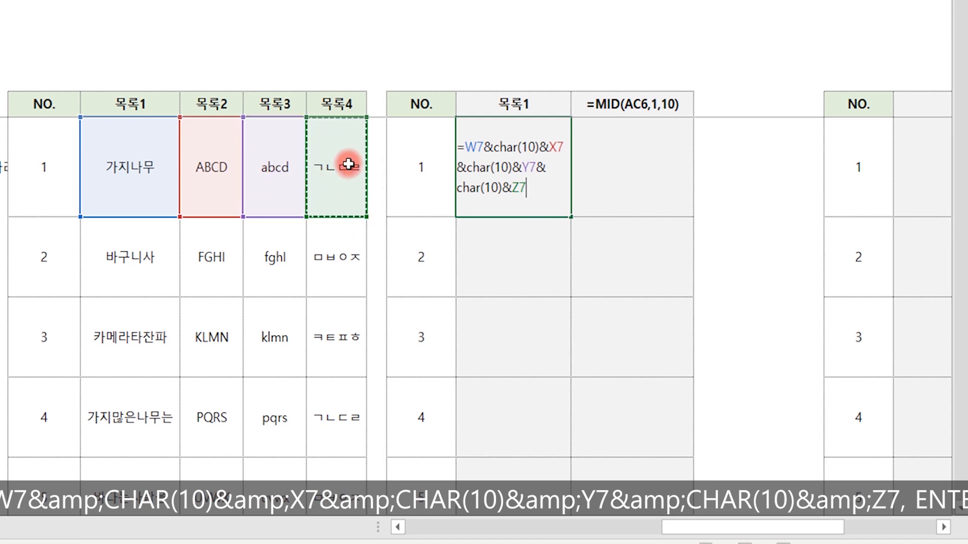
{"action": "key", "text": "Return"}
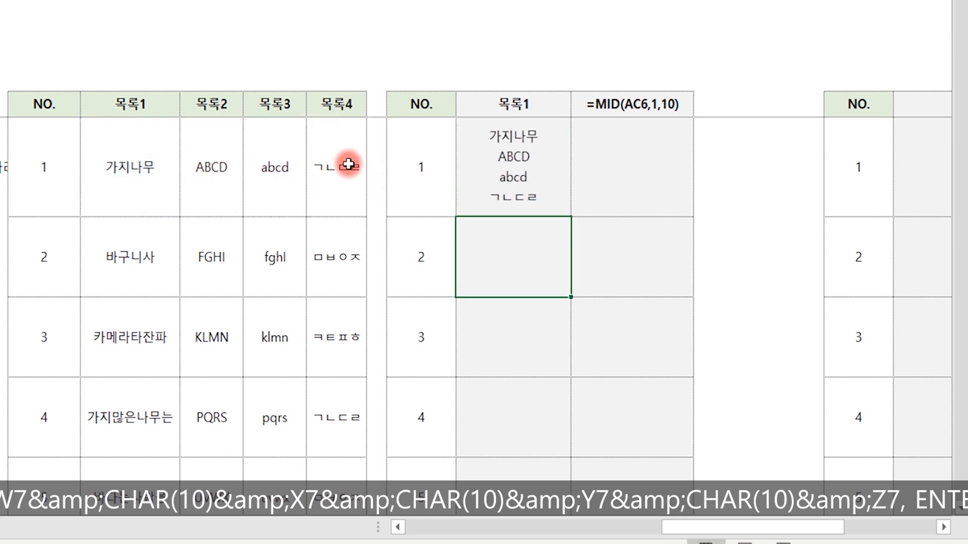
Compare the separate source cells W7, X7, Y7 and Z7 with the joined text in AC7.
{"action": "key", "text": "Up"}
{"action": "left_click", "coordinate": [141, 173]}
{"action": "left_click", "coordinate": [231, 172]}
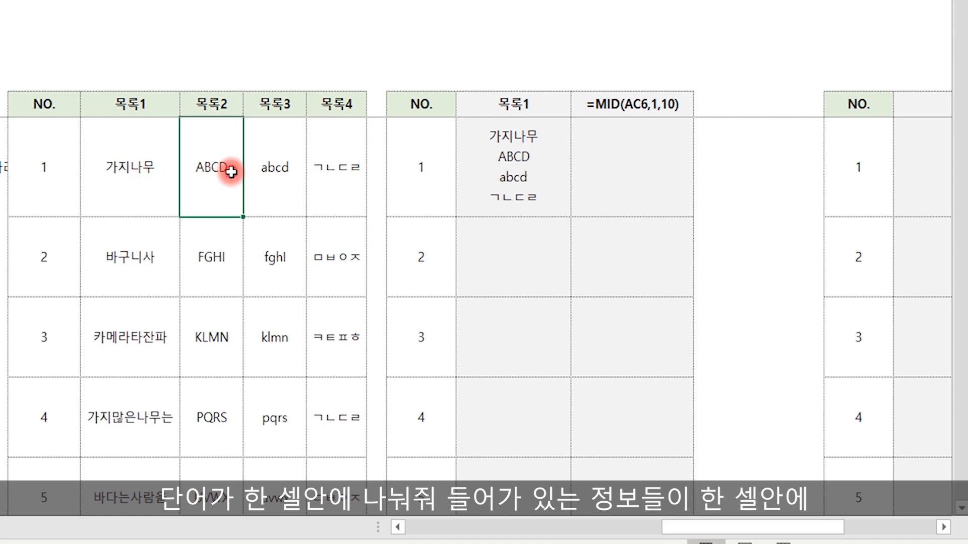
{"action": "left_click", "coordinate": [275, 169]}
{"action": "left_click", "coordinate": [361, 173]}
{"action": "left_click", "coordinate": [509, 176]}
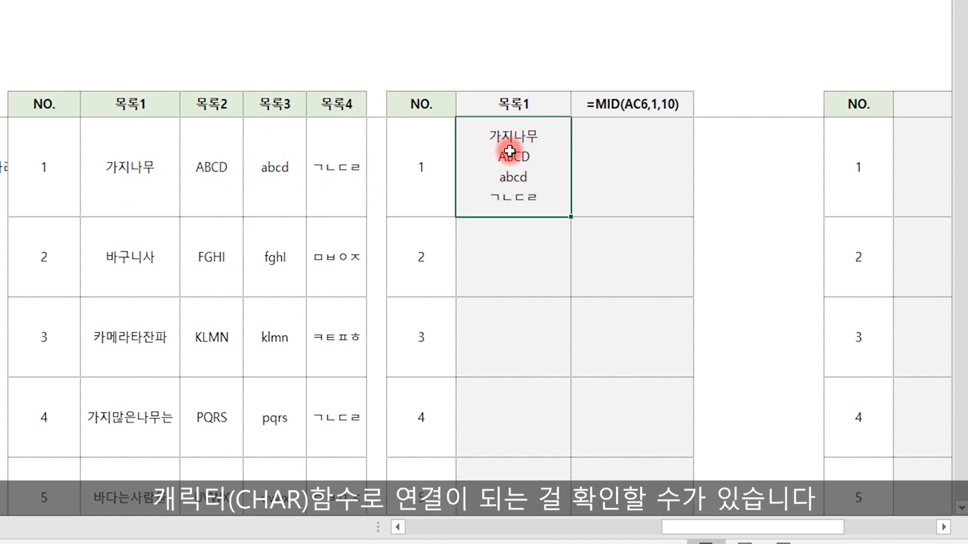
Extract ten characters from the joined text, starting at the first, by entering =MID(AC7,1,10) in AD7.
{"action": "key", "text": "Right"}
{"action": "type", "text": "=mi"}
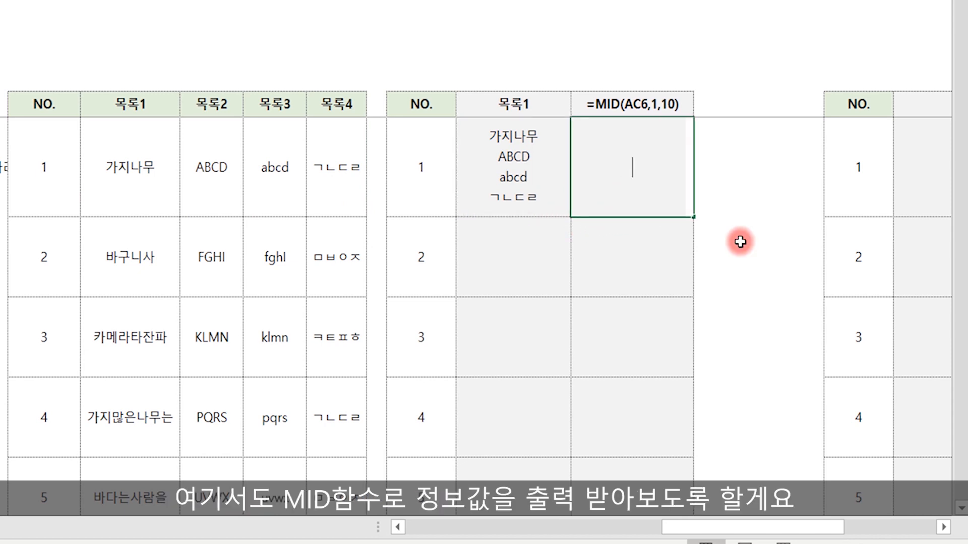
{"action": "type", "text": "d("}
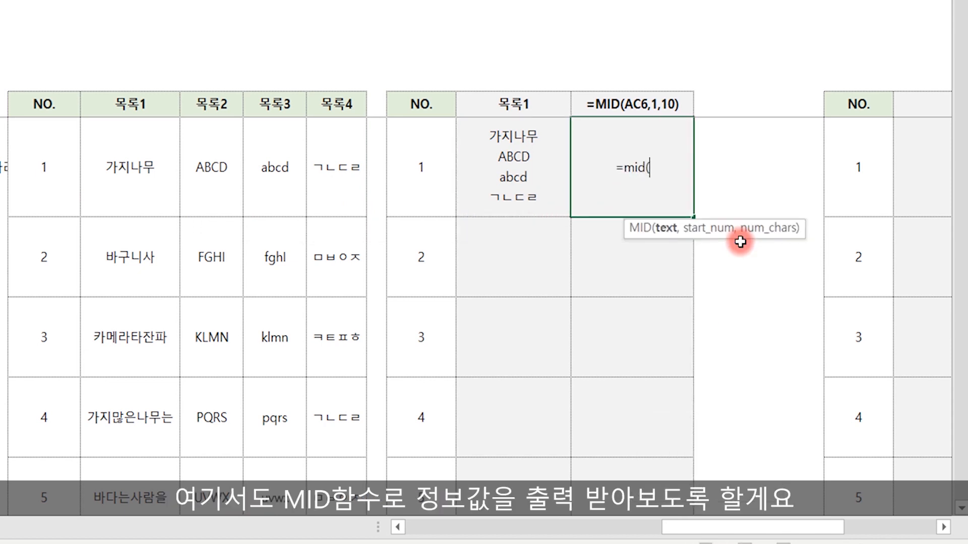
{"action": "left_click", "coordinate": [511, 158]}
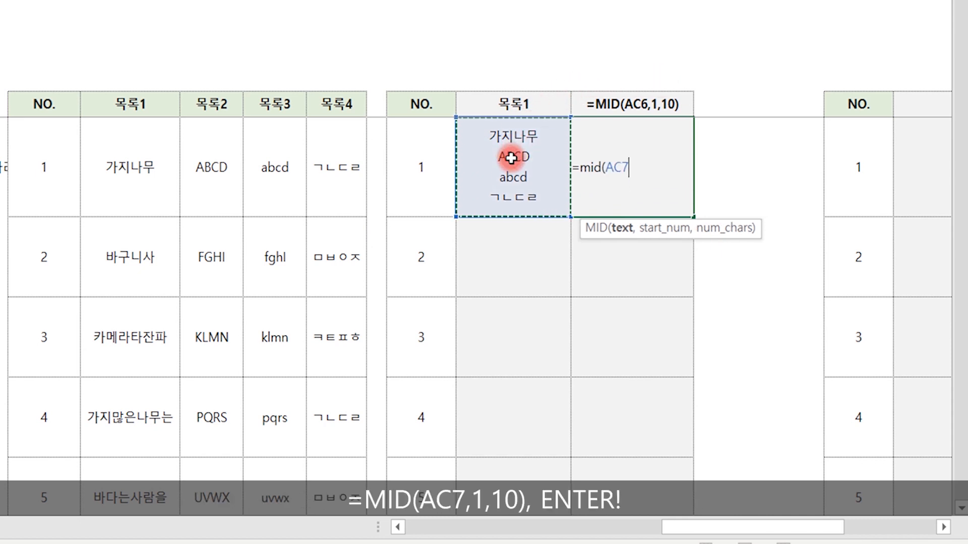
{"action": "type", "text": ","}
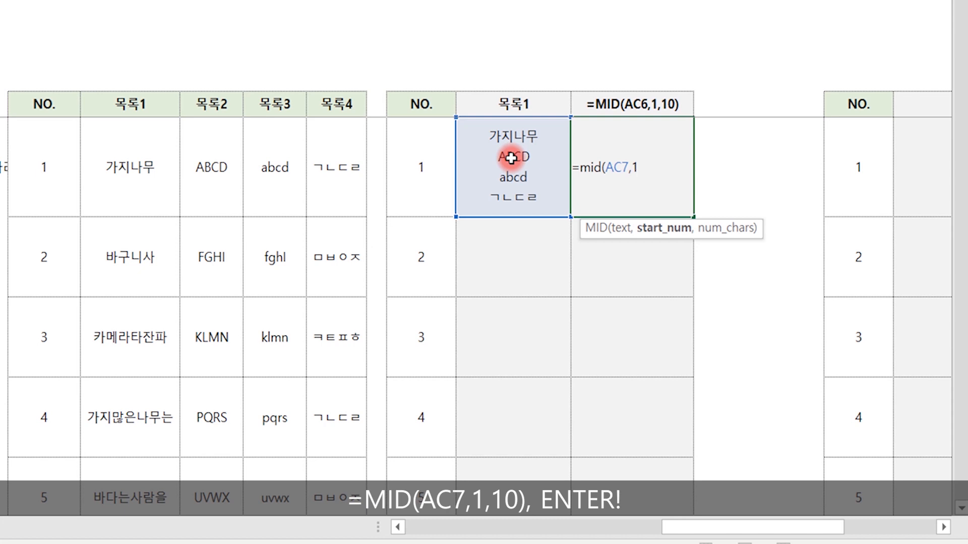
{"action": "type", "text": "1,"}
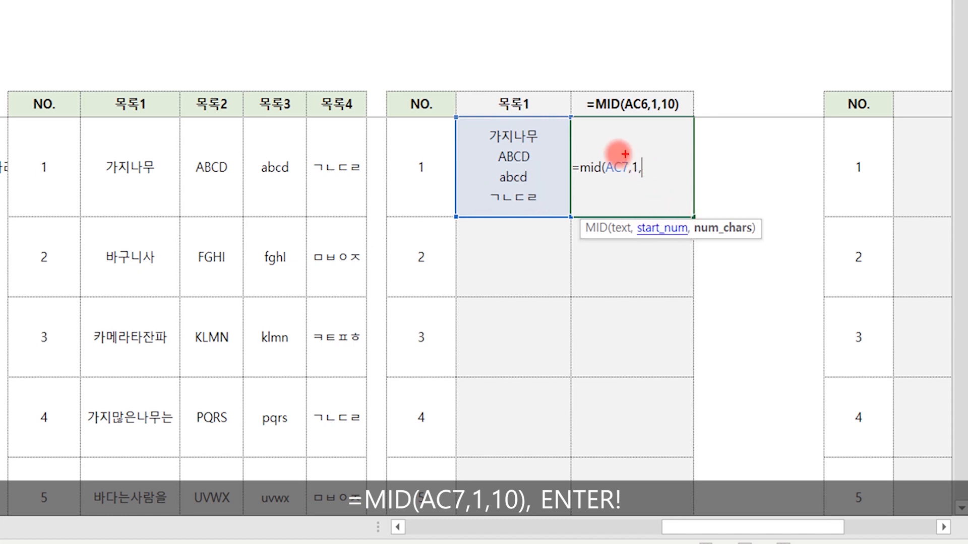
{"action": "left_click_drag", "start_coordinate": [478, 147], "coordinate": [550, 147]}
{"action": "mouse_move", "coordinate": [487, 166]}
{"action": "left_mouse_down"}
{"action": "mouse_move", "coordinate": [499, 166]}
{"action": "mouse_move", "coordinate": [497, 189]}
{"action": "mouse_move", "coordinate": [501, 168]}
{"action": "mouse_move", "coordinate": [511, 186]}
{"action": "left_mouse_up"}
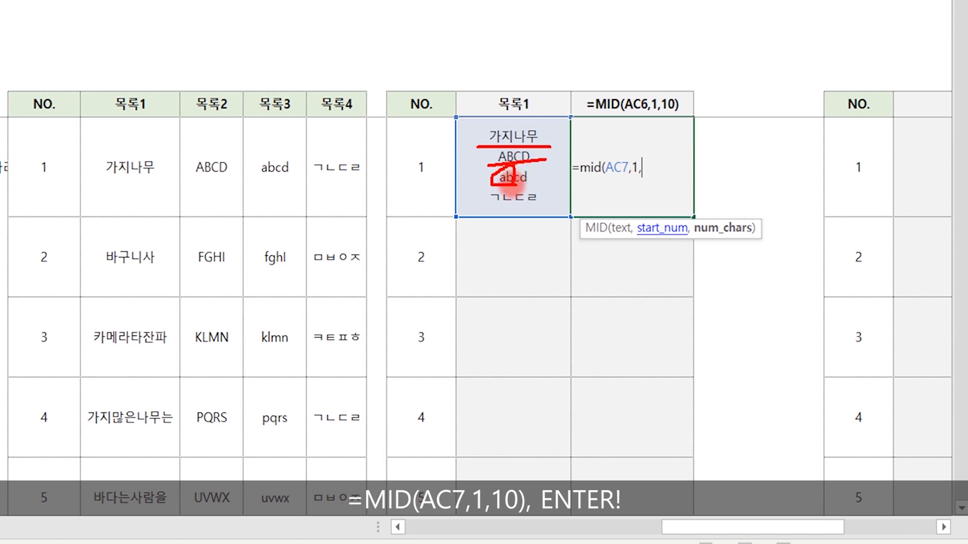
{"action": "key", "text": "Escape"}
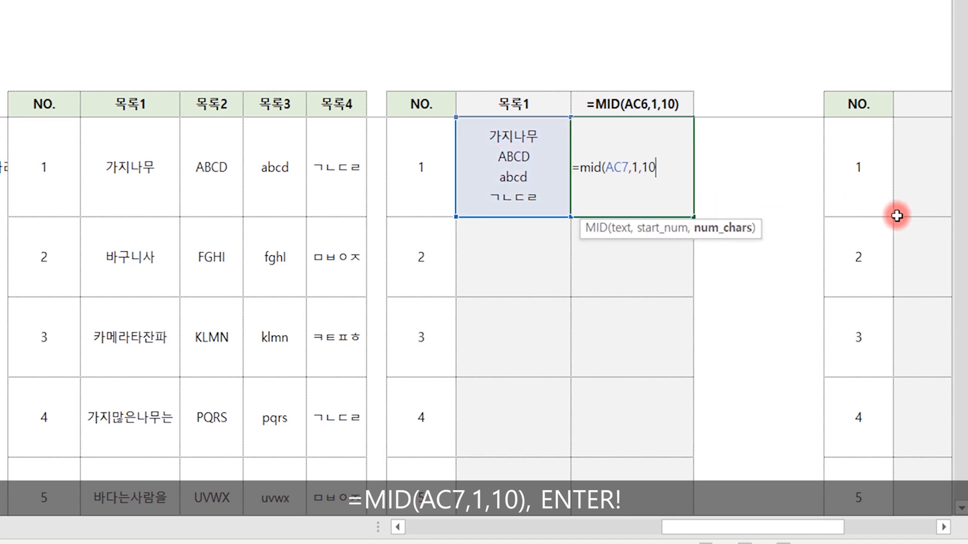
{"action": "type", "text": ")"}
{"action": "key", "text": "Return"}
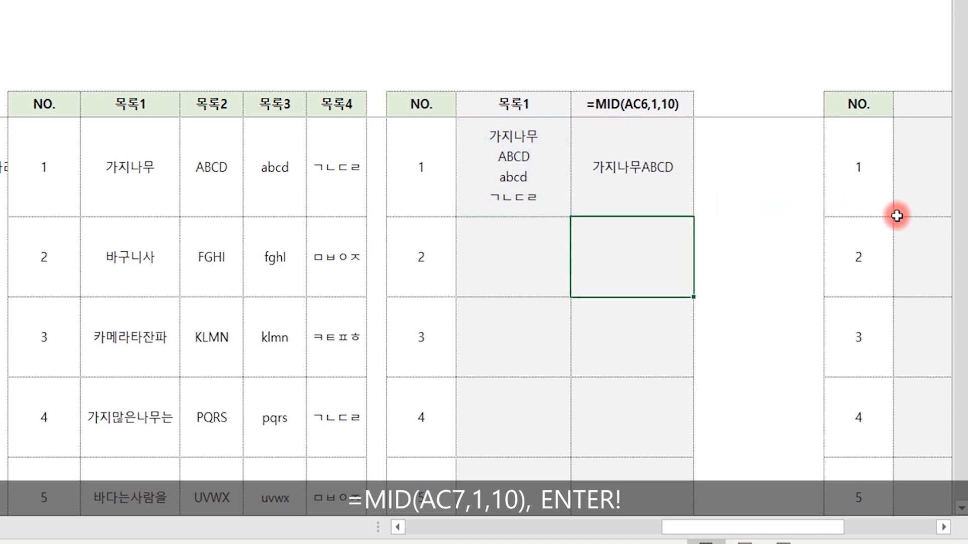
Examine the MID result in AD7 against the characters and line ends of the joined text in AC7.
{"action": "key", "text": "Up"}
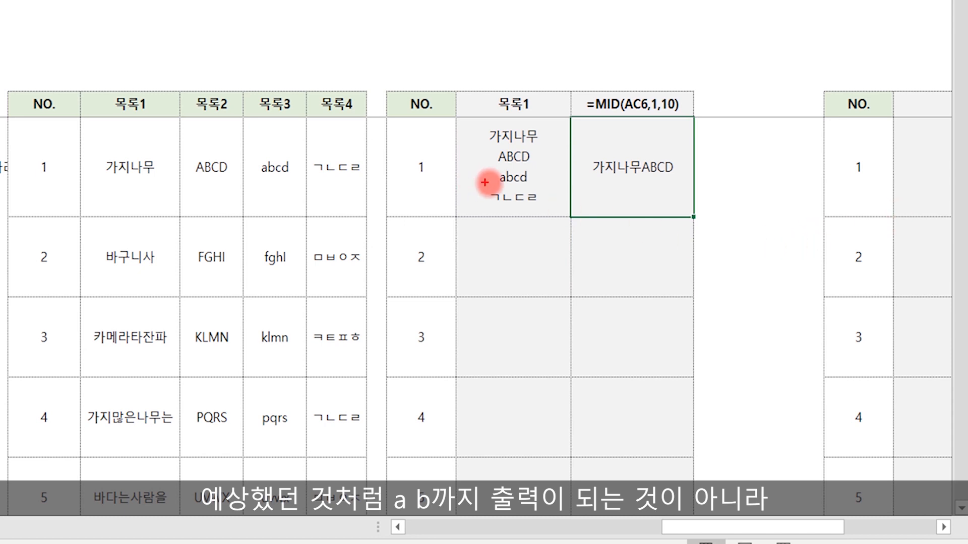
{"action": "key", "text": "ctrl+2"}
{"action": "left_click_drag", "start_coordinate": [497, 188], "coordinate": [513, 189]}
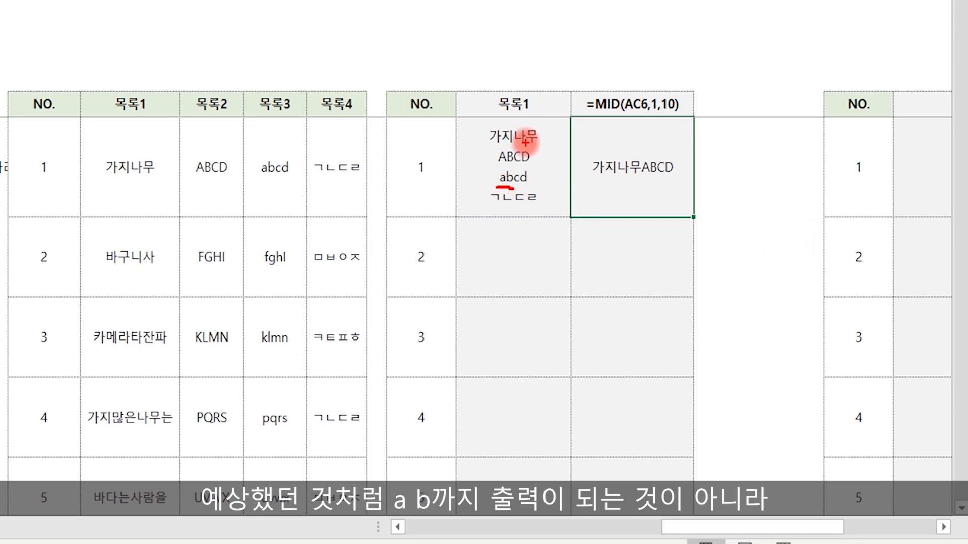
{"action": "mouse_move", "coordinate": [548, 144]}
{"action": "left_mouse_down"}
{"action": "mouse_move", "coordinate": [544, 128]}
{"action": "mouse_move", "coordinate": [548, 144]}
{"action": "left_mouse_up"}
{"action": "left_click_drag", "start_coordinate": [548, 110], "coordinate": [548, 117]}
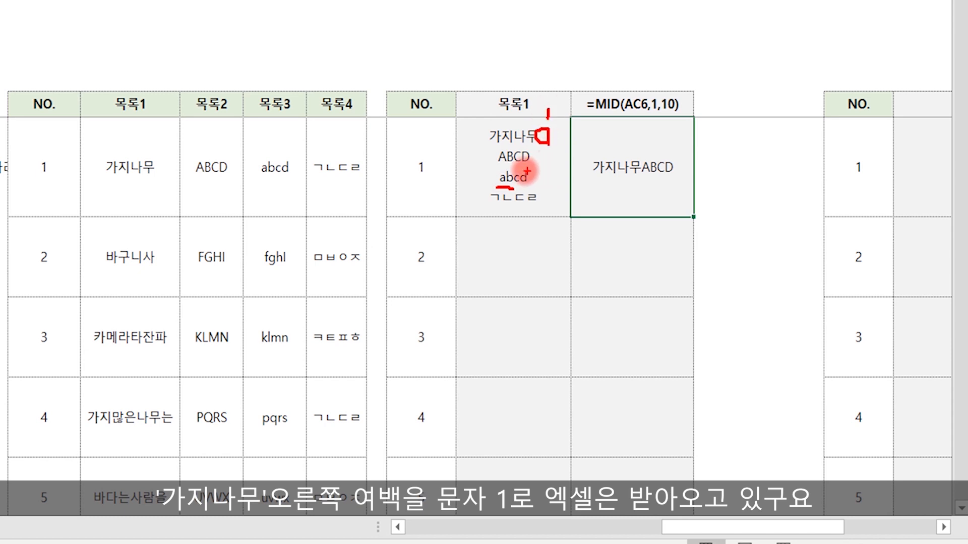
{"action": "mouse_move", "coordinate": [494, 173]}
{"action": "left_mouse_down"}
{"action": "mouse_move", "coordinate": [533, 172]}
{"action": "mouse_move", "coordinate": [535, 151]}
{"action": "mouse_move", "coordinate": [551, 151]}
{"action": "mouse_move", "coordinate": [544, 168]}
{"action": "mouse_move", "coordinate": [557, 166]}
{"action": "left_mouse_up"}
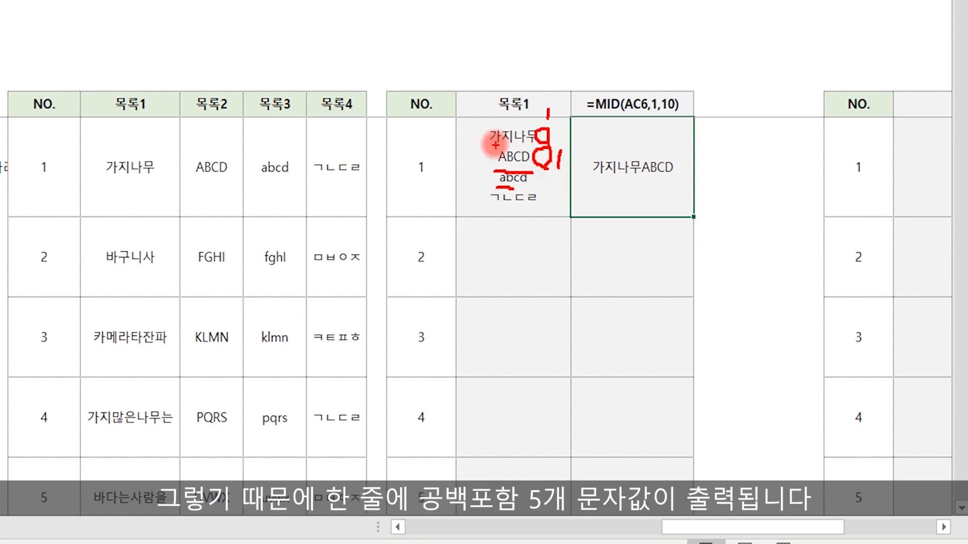
{"action": "left_click_drag", "start_coordinate": [482, 147], "coordinate": [536, 146]}
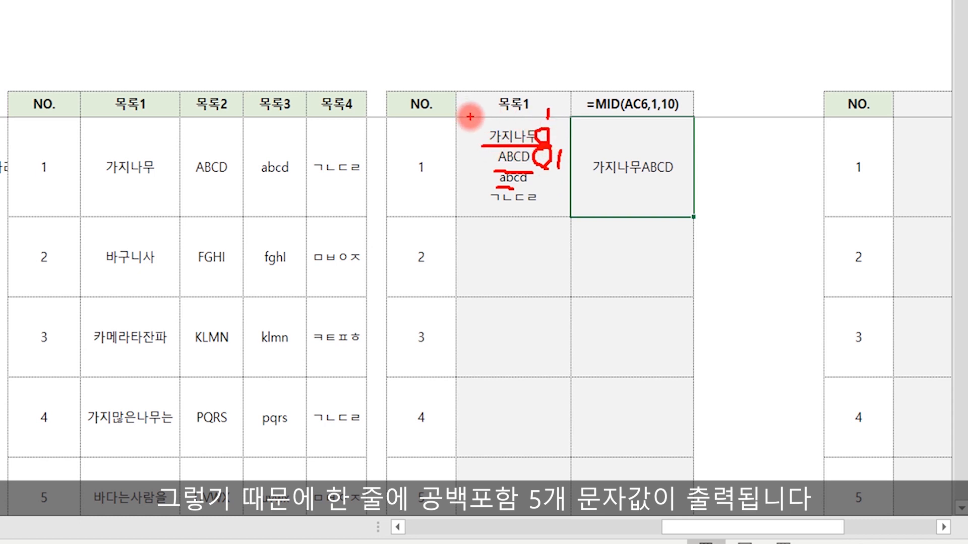
{"action": "mouse_move", "coordinate": [463, 145]}
{"action": "left_mouse_down"}
{"action": "mouse_move", "coordinate": [464, 127]}
{"action": "mouse_move", "coordinate": [487, 132]}
{"action": "left_mouse_up"}
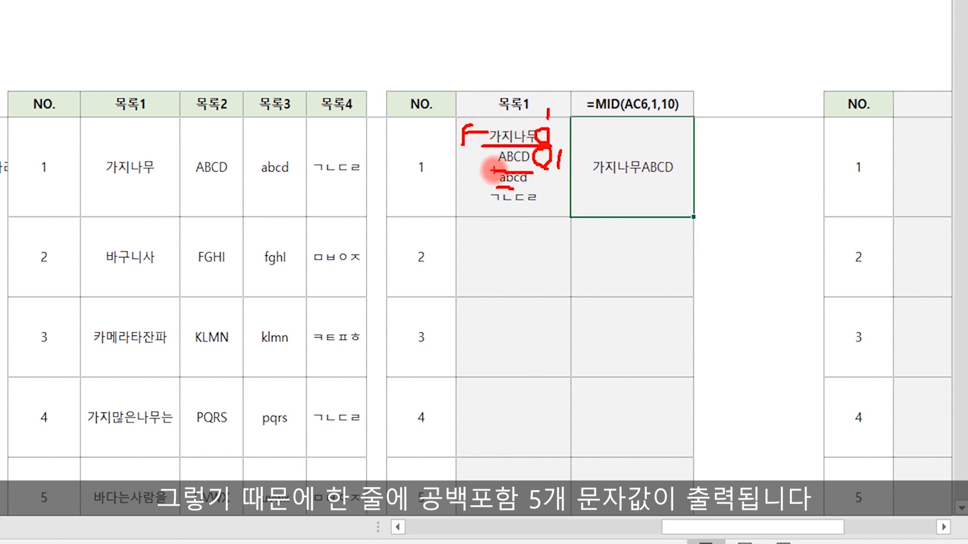
{"action": "left_click_drag", "start_coordinate": [553, 158], "coordinate": [561, 155]}
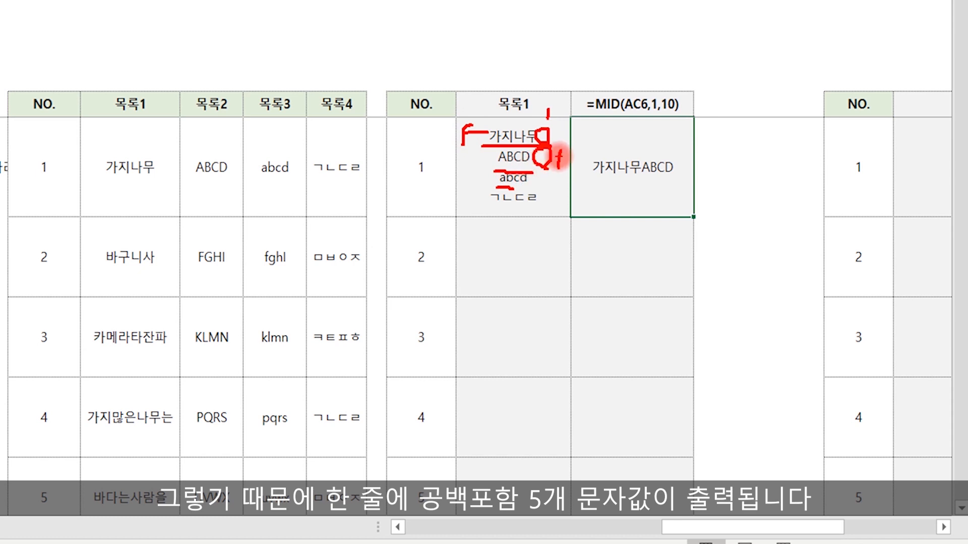
{"action": "mouse_move", "coordinate": [479, 153]}
{"action": "left_mouse_down"}
{"action": "mouse_move", "coordinate": [474, 174]}
{"action": "mouse_move", "coordinate": [491, 163]}
{"action": "left_mouse_up"}
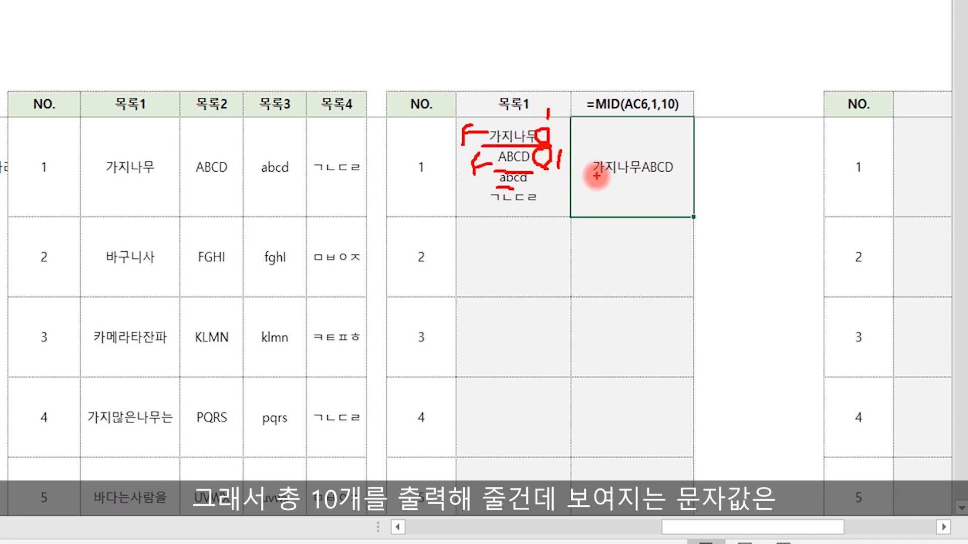
{"action": "mouse_move", "coordinate": [595, 176]}
{"action": "left_mouse_down"}
{"action": "mouse_move", "coordinate": [679, 176]}
{"action": "mouse_move", "coordinate": [661, 142]}
{"action": "mouse_move", "coordinate": [644, 141]}
{"action": "mouse_move", "coordinate": [661, 142]}
{"action": "left_mouse_up"}
{"action": "left_click_drag", "start_coordinate": [664, 145], "coordinate": [672, 164]}
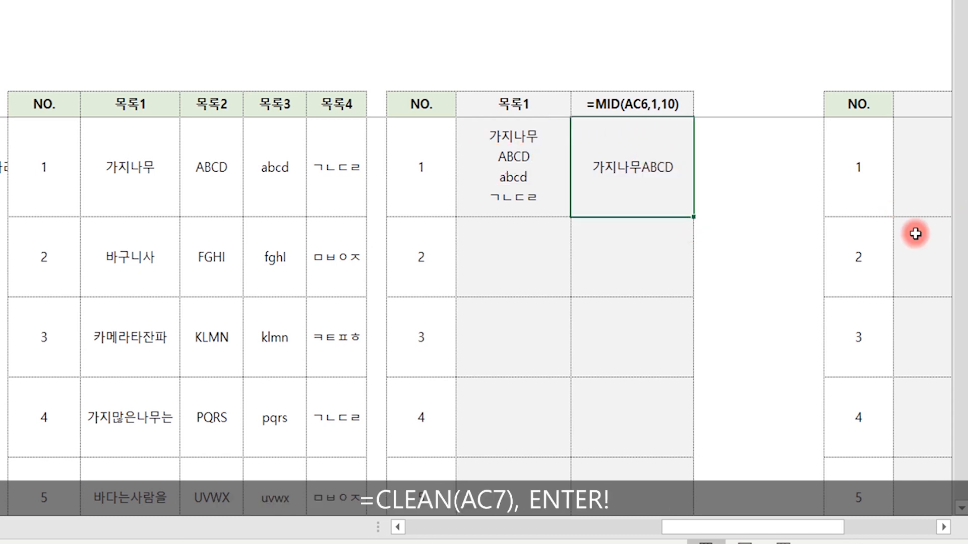
Remove the line breaks from the joined text in AC7 by entering =CLEAN(AC7) in AG7.
{"action": "left_click_drag", "start_coordinate": [795, 215], "coordinate": [727, 258]}
{"action": "scroll", "coordinate": [787, 237], "scroll_direction": "right", "scroll_amount": 3}
{"action": "scroll", "coordinate": [727, 258], "scroll_direction": "right", "scroll_amount": 1}
{"action": "left_click", "coordinate": [649, 180]}
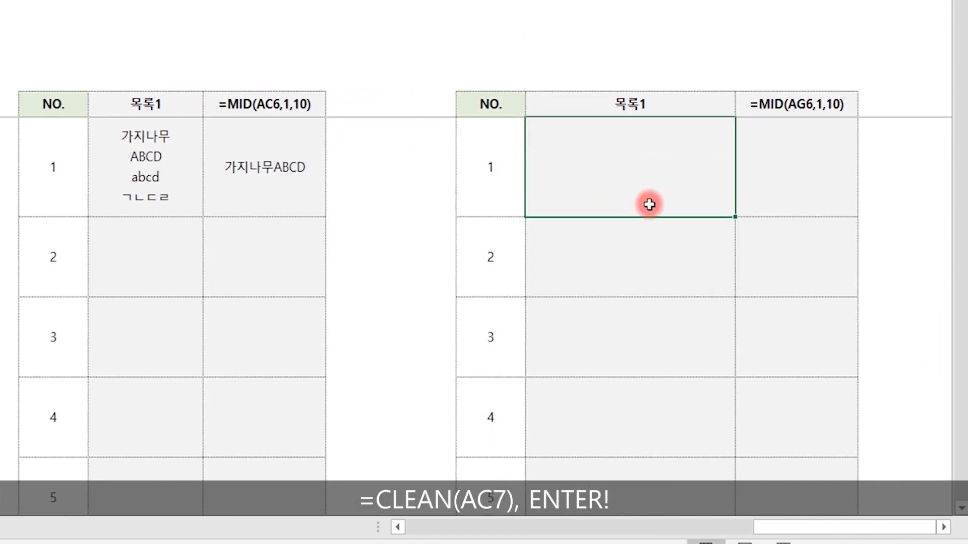
{"action": "type", "text": "=clean"}
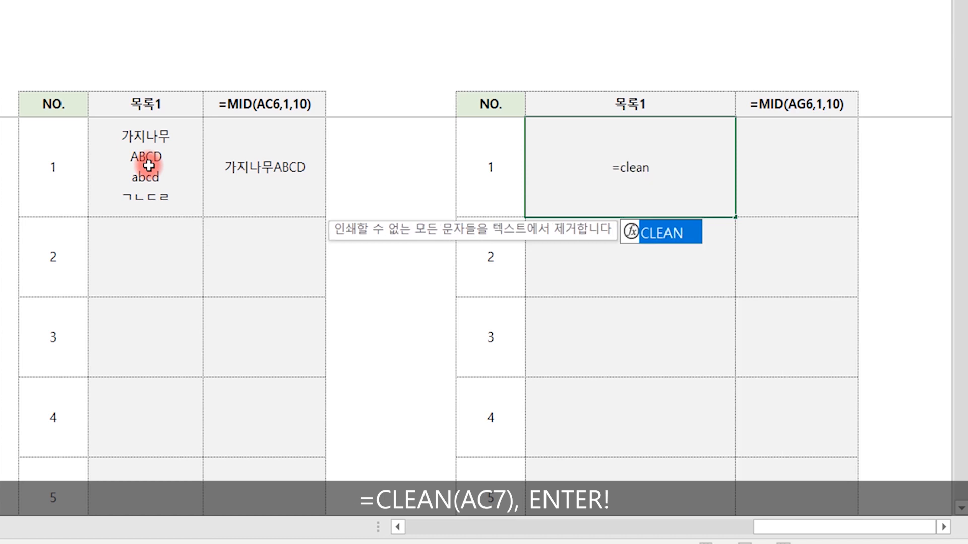
{"action": "mouse_move", "coordinate": [305, 203]}
{"action": "left_mouse_down"}
{"action": "mouse_move", "coordinate": [348, 241]}
{"action": "mouse_move", "coordinate": [621, 255]}
{"action": "left_mouse_up"}
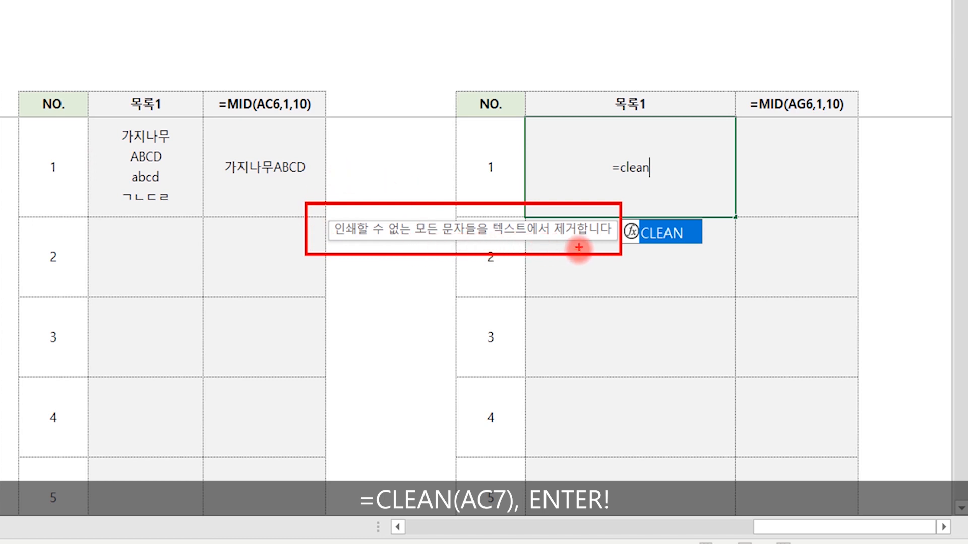
{"action": "mouse_move", "coordinate": [570, 205]}
{"action": "left_mouse_down"}
{"action": "mouse_move", "coordinate": [576, 220]}
{"action": "mouse_move", "coordinate": [598, 193]}
{"action": "left_mouse_up"}
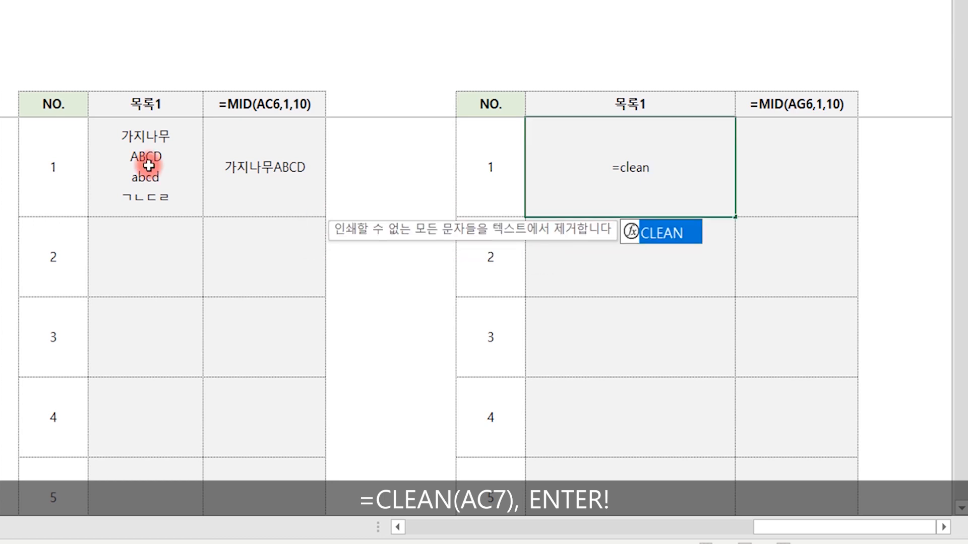
{"action": "type", "text": "("}
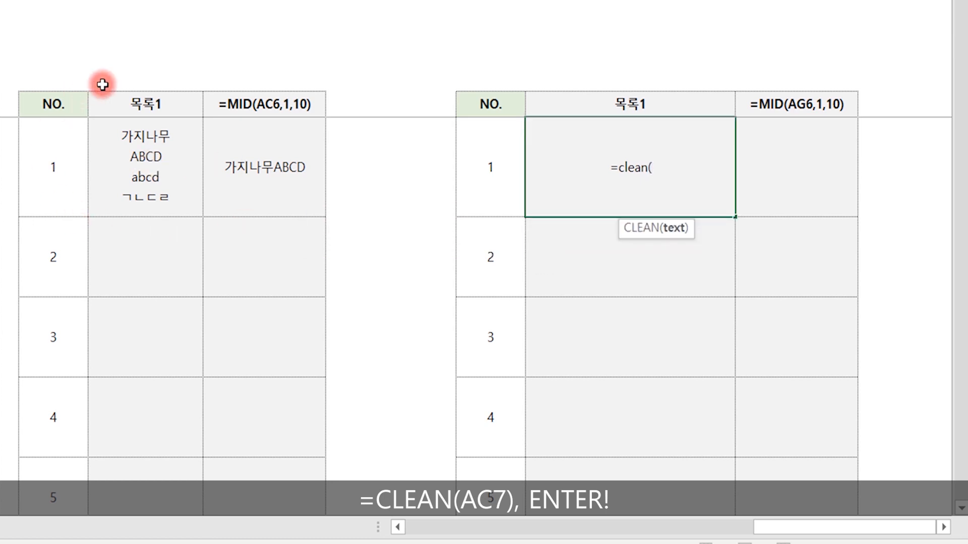
{"action": "left_click", "coordinate": [152, 175]}
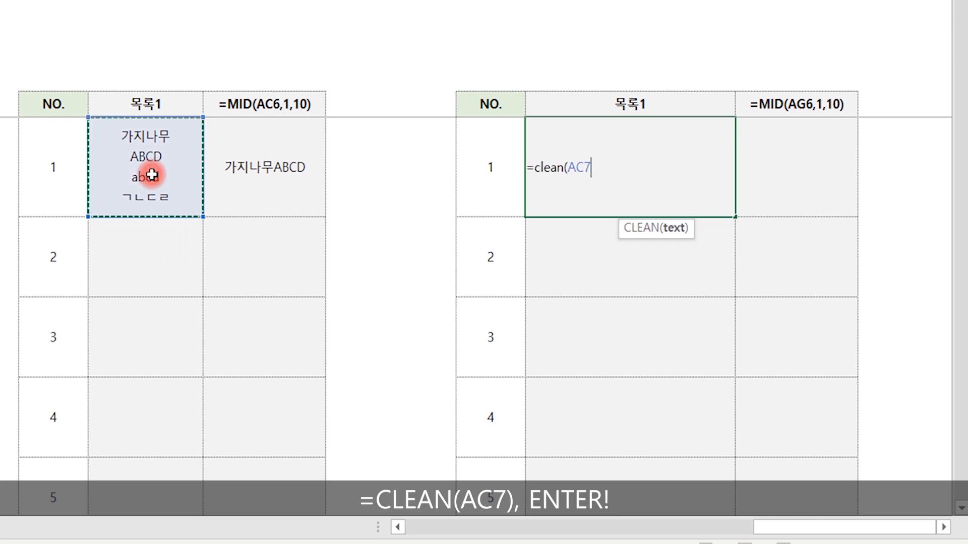
{"action": "type", "text": ")"}
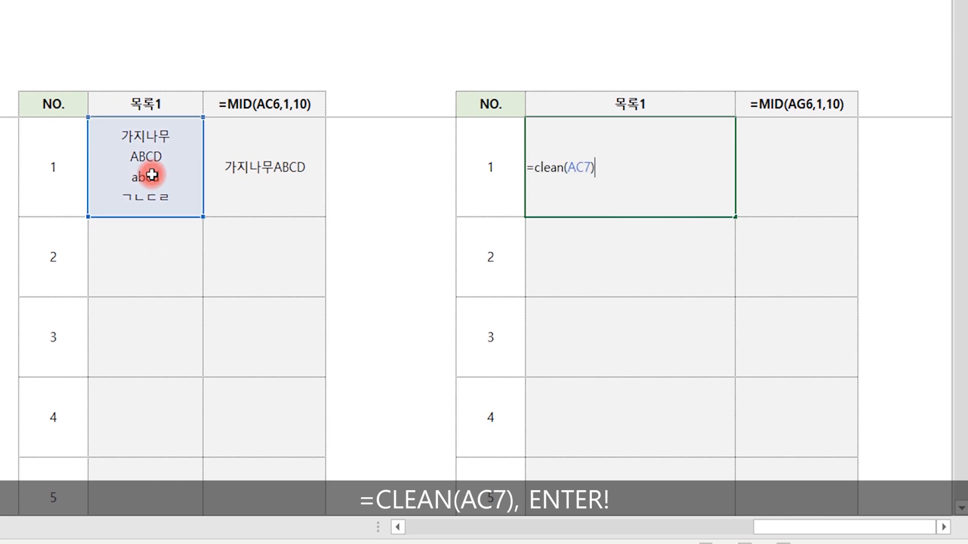
{"action": "key", "text": "Return"}
Extract ten characters from the cleaned text, starting at the first, by entering =MID(AG7,1,10) in AH7.
{"action": "key", "text": "Up"}
{"action": "key", "text": "Right"}
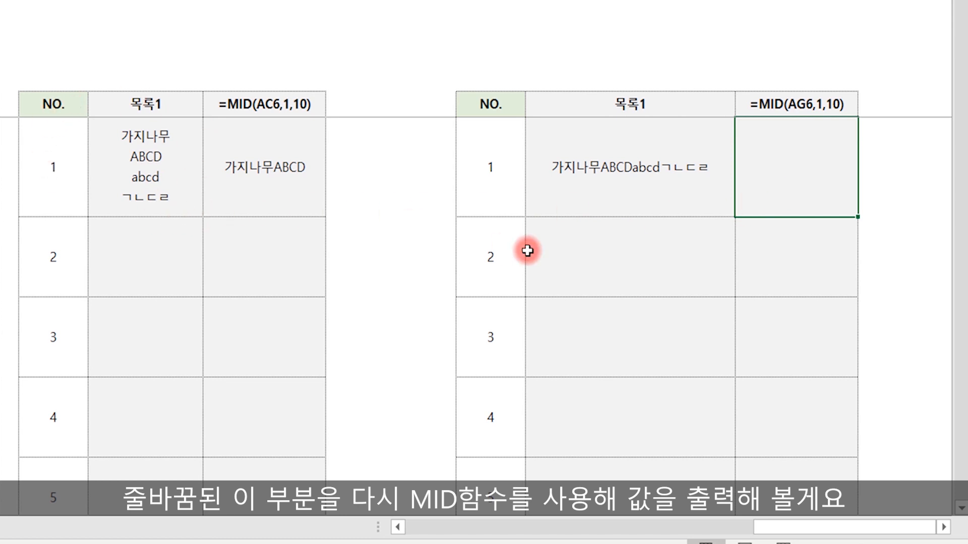
{"action": "type", "text": "=mid("}
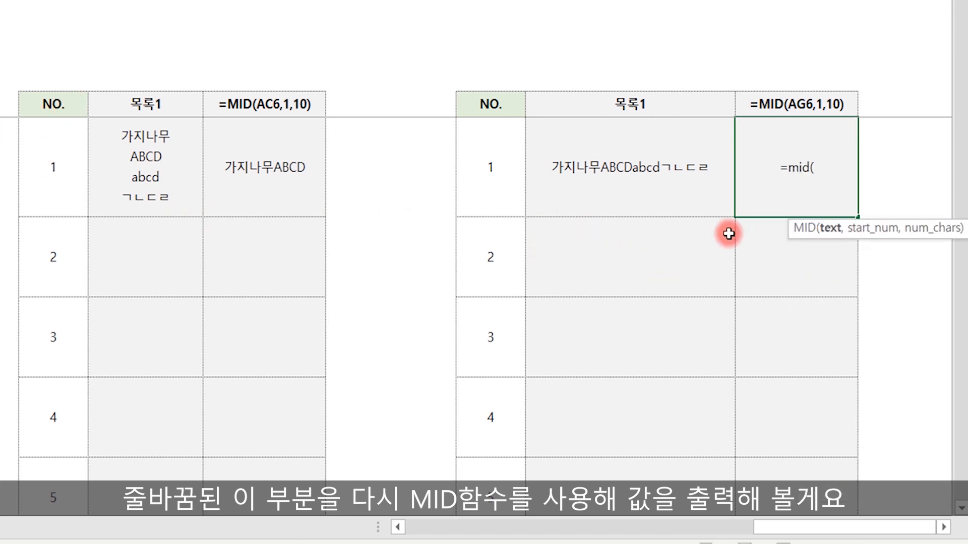
{"action": "left_click", "coordinate": [656, 181]}
{"action": "type", "text": ","}
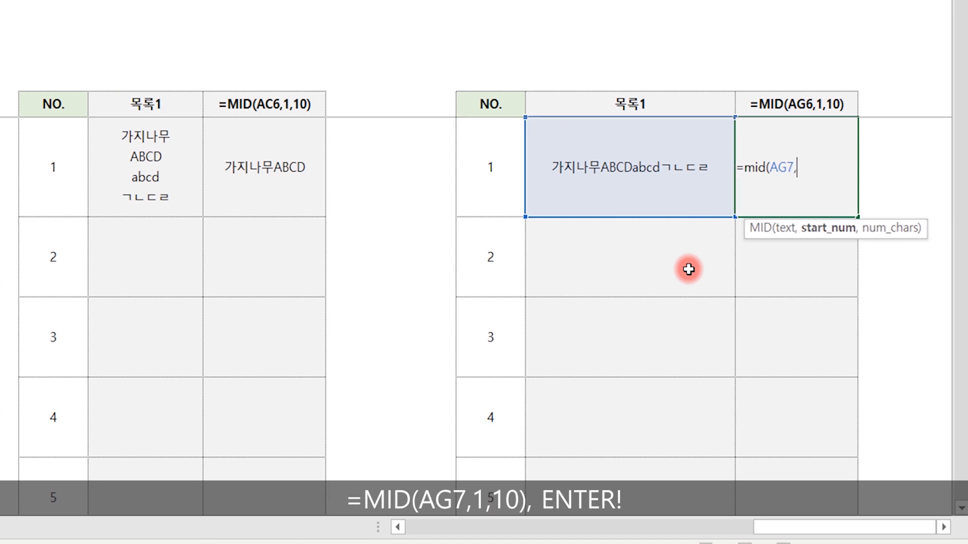
{"action": "type", "text": "1,"}
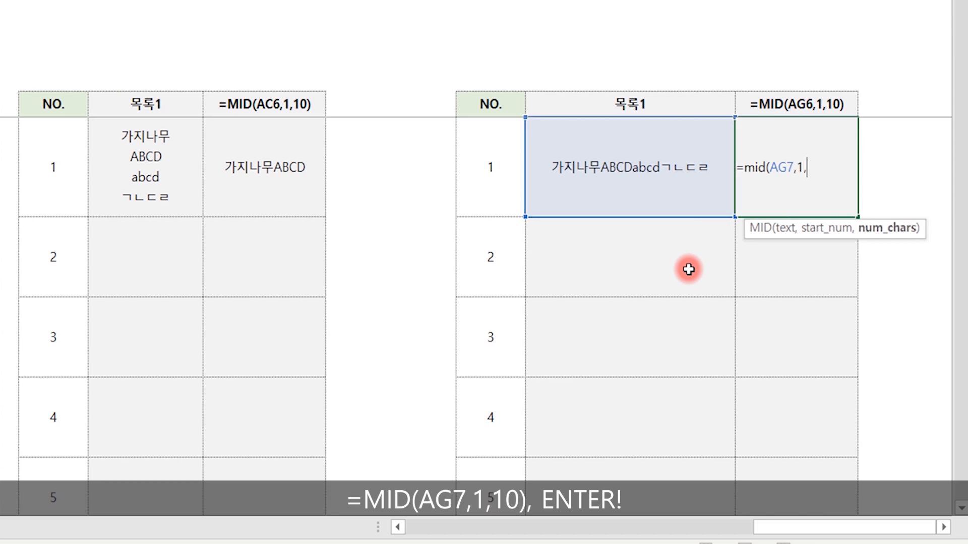
{"action": "type", "text": "10)"}
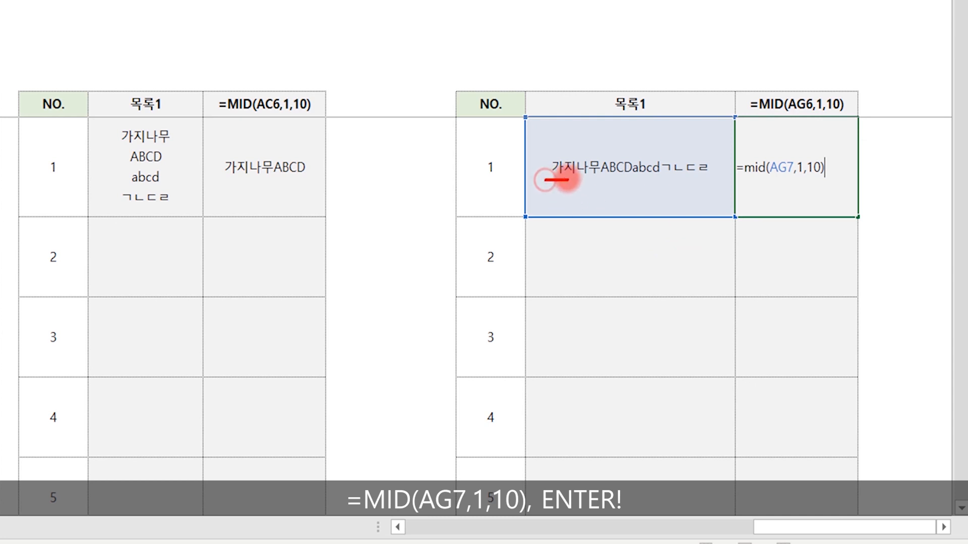
{"action": "mouse_move", "coordinate": [568, 180]}
{"action": "left_mouse_down"}
{"action": "mouse_move", "coordinate": [635, 182]}
{"action": "mouse_move", "coordinate": [641, 153]}
{"action": "mouse_move", "coordinate": [644, 181]}
{"action": "left_mouse_up"}
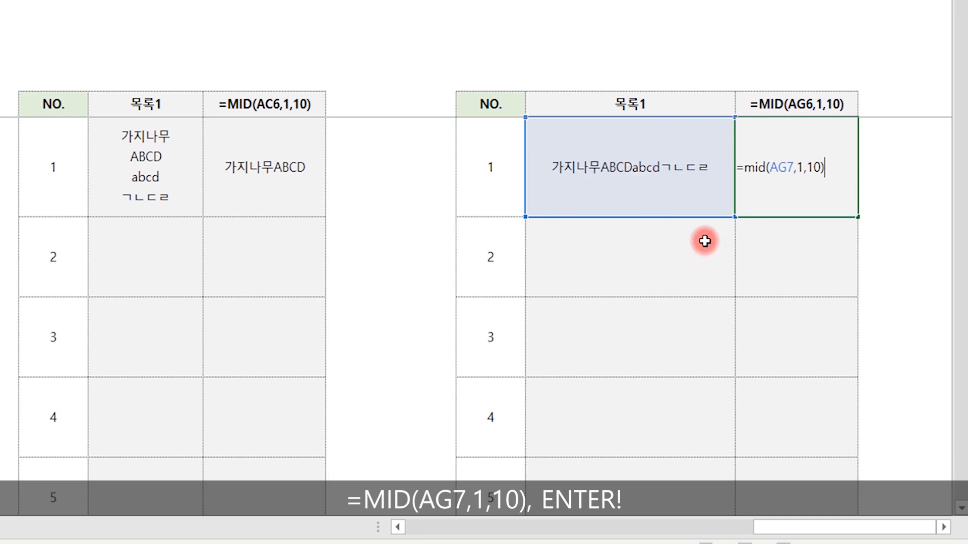
{"action": "key", "text": "Return"}
{"action": "key", "text": "Up"}
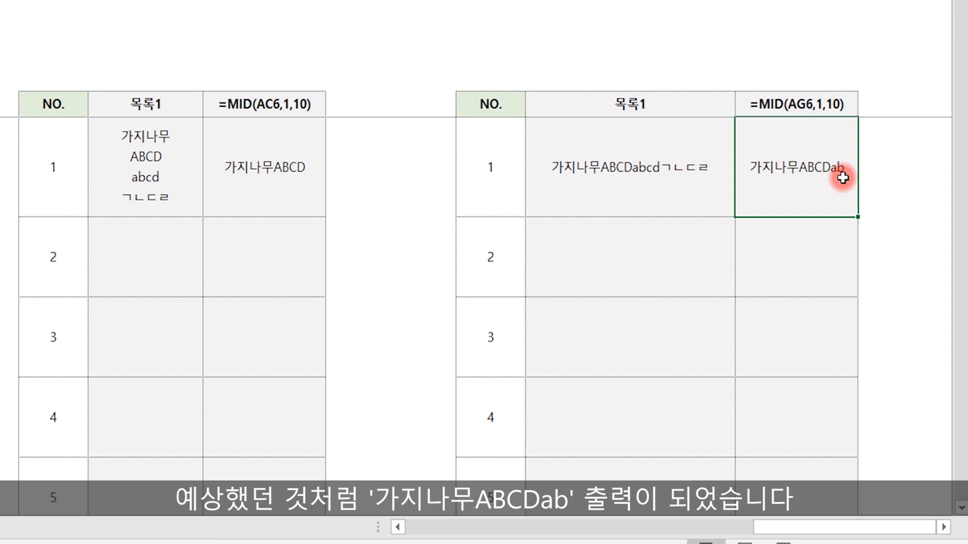
Fill the formulas in AG7:AH7 and in AC7:AD7 down through item 5 of their tables.
{"action": "left_click_drag", "start_coordinate": [687, 166], "coordinate": [745, 173]}
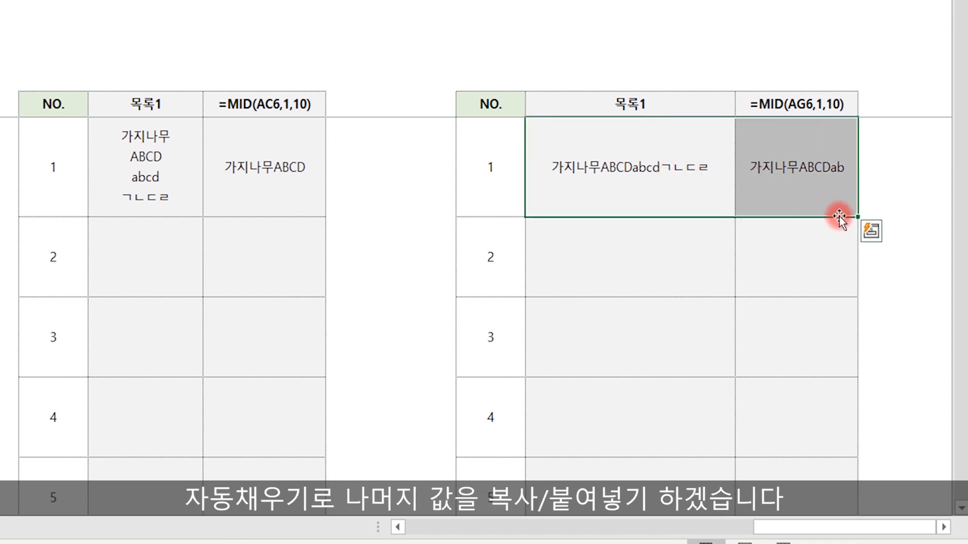
{"action": "double_click", "coordinate": [857, 217]}
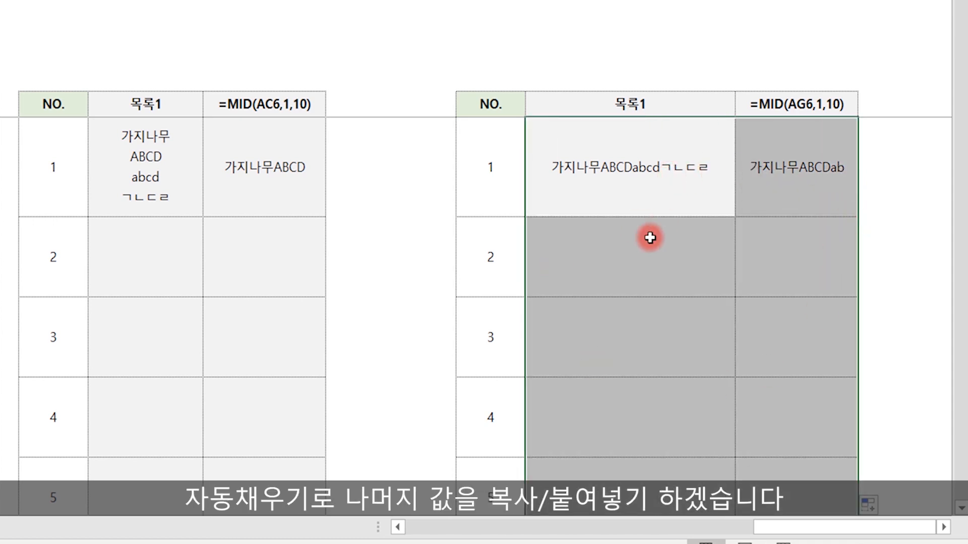
{"action": "left_click_drag", "start_coordinate": [166, 184], "coordinate": [281, 179]}
{"action": "double_click", "coordinate": [324, 216]}
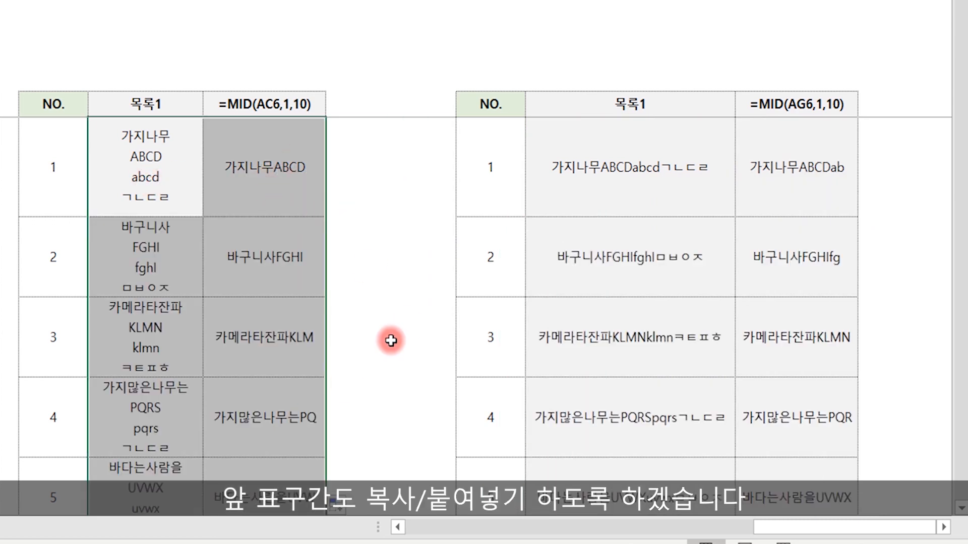
{"action": "scroll", "coordinate": [774, 330], "scroll_direction": "down", "scroll_amount": 2}
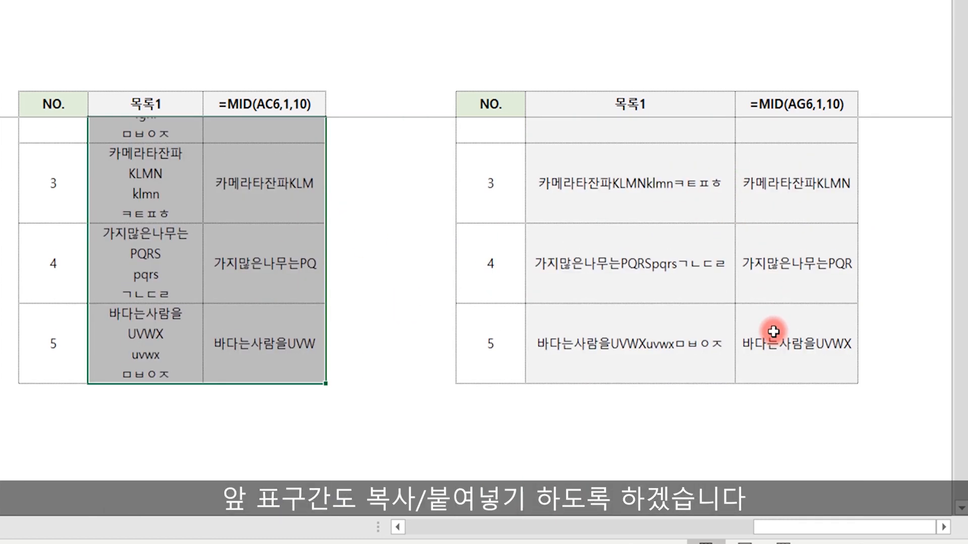
{"action": "scroll", "coordinate": [769, 322], "scroll_direction": "down", "scroll_amount": 5}
{"action": "scroll", "coordinate": [691, 325], "scroll_direction": "up", "scroll_amount": 4}
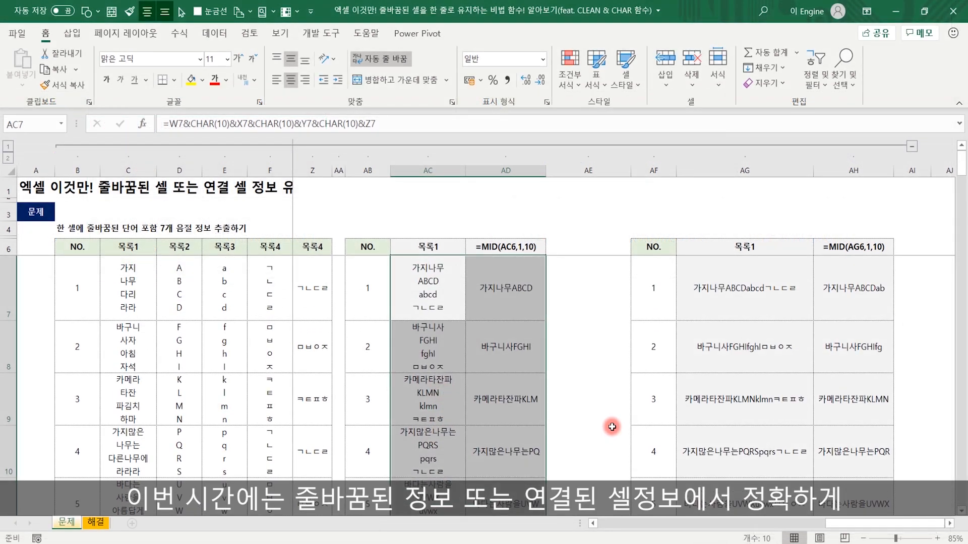
{"action": "left_click", "coordinate": [604, 416]}
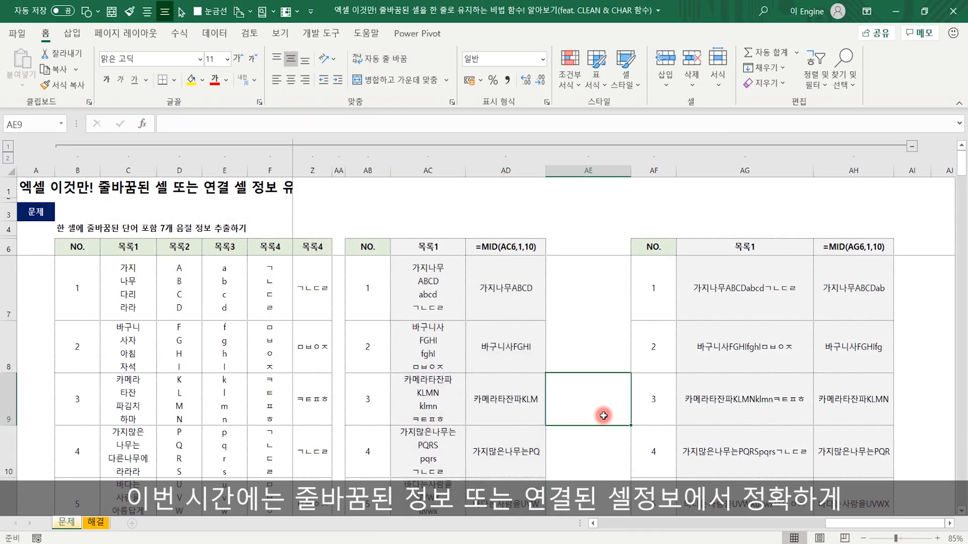